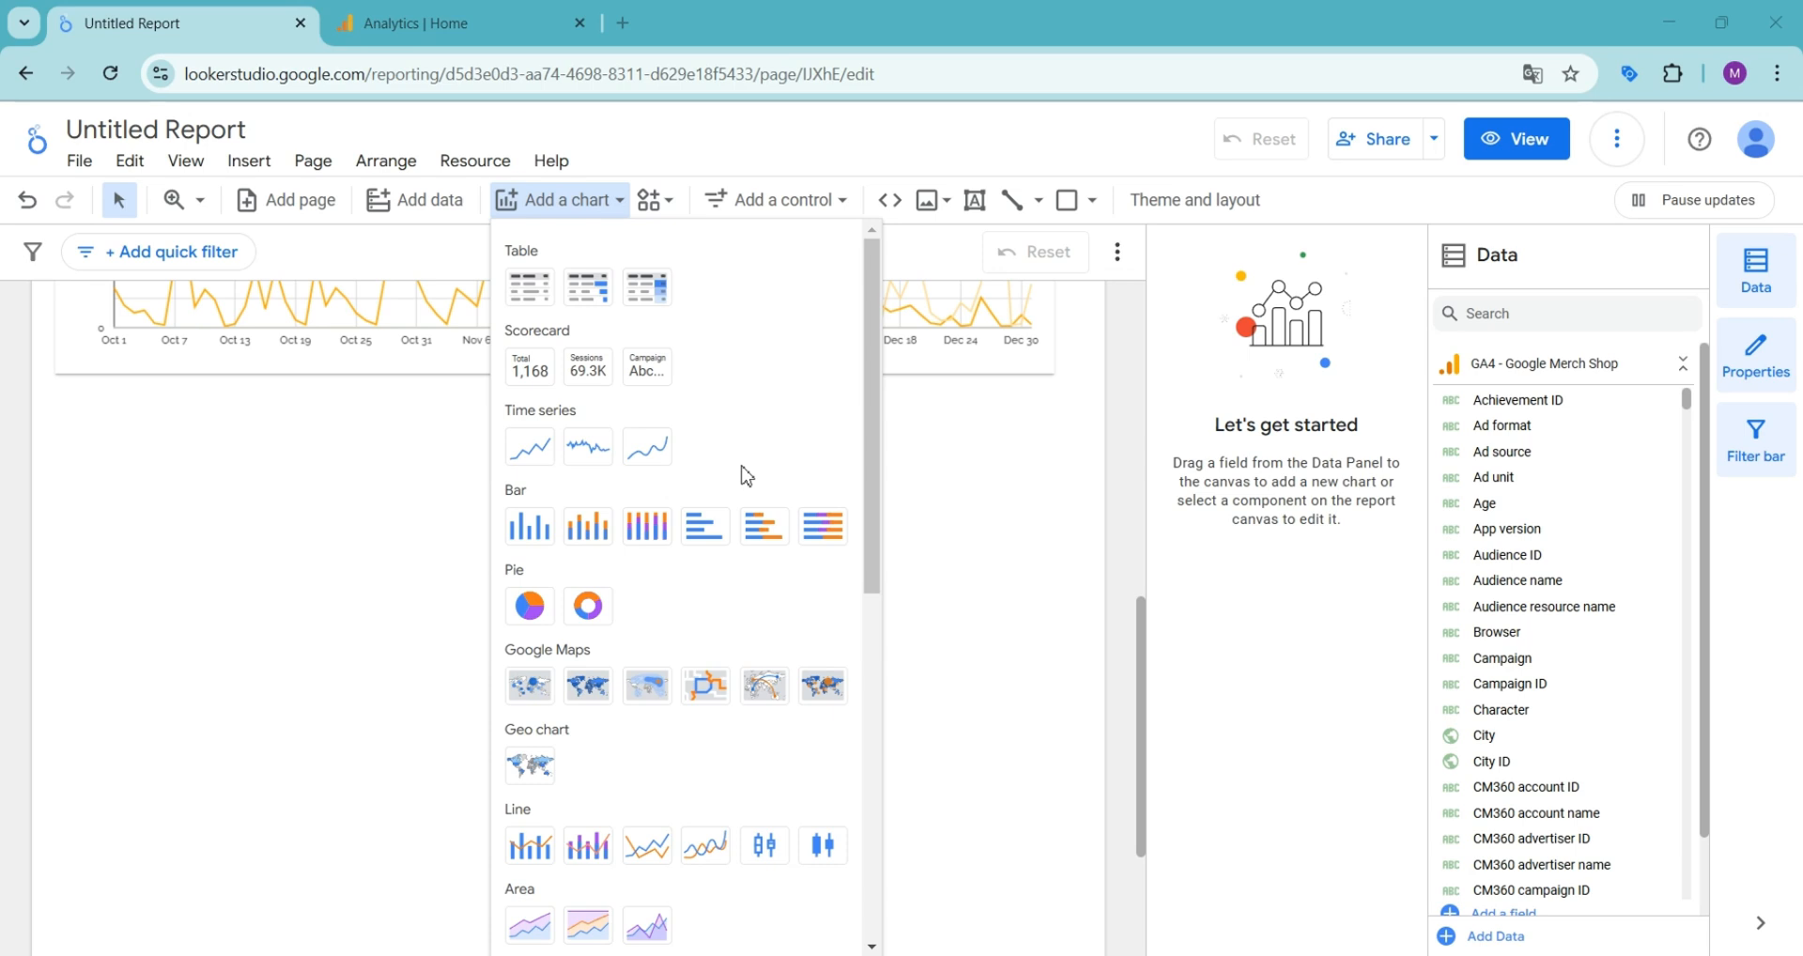
- Add a column chart to the report page, below the existing time series chart
scroll(746, 476, "down", 1)
scroll(747, 476, "up", 1)
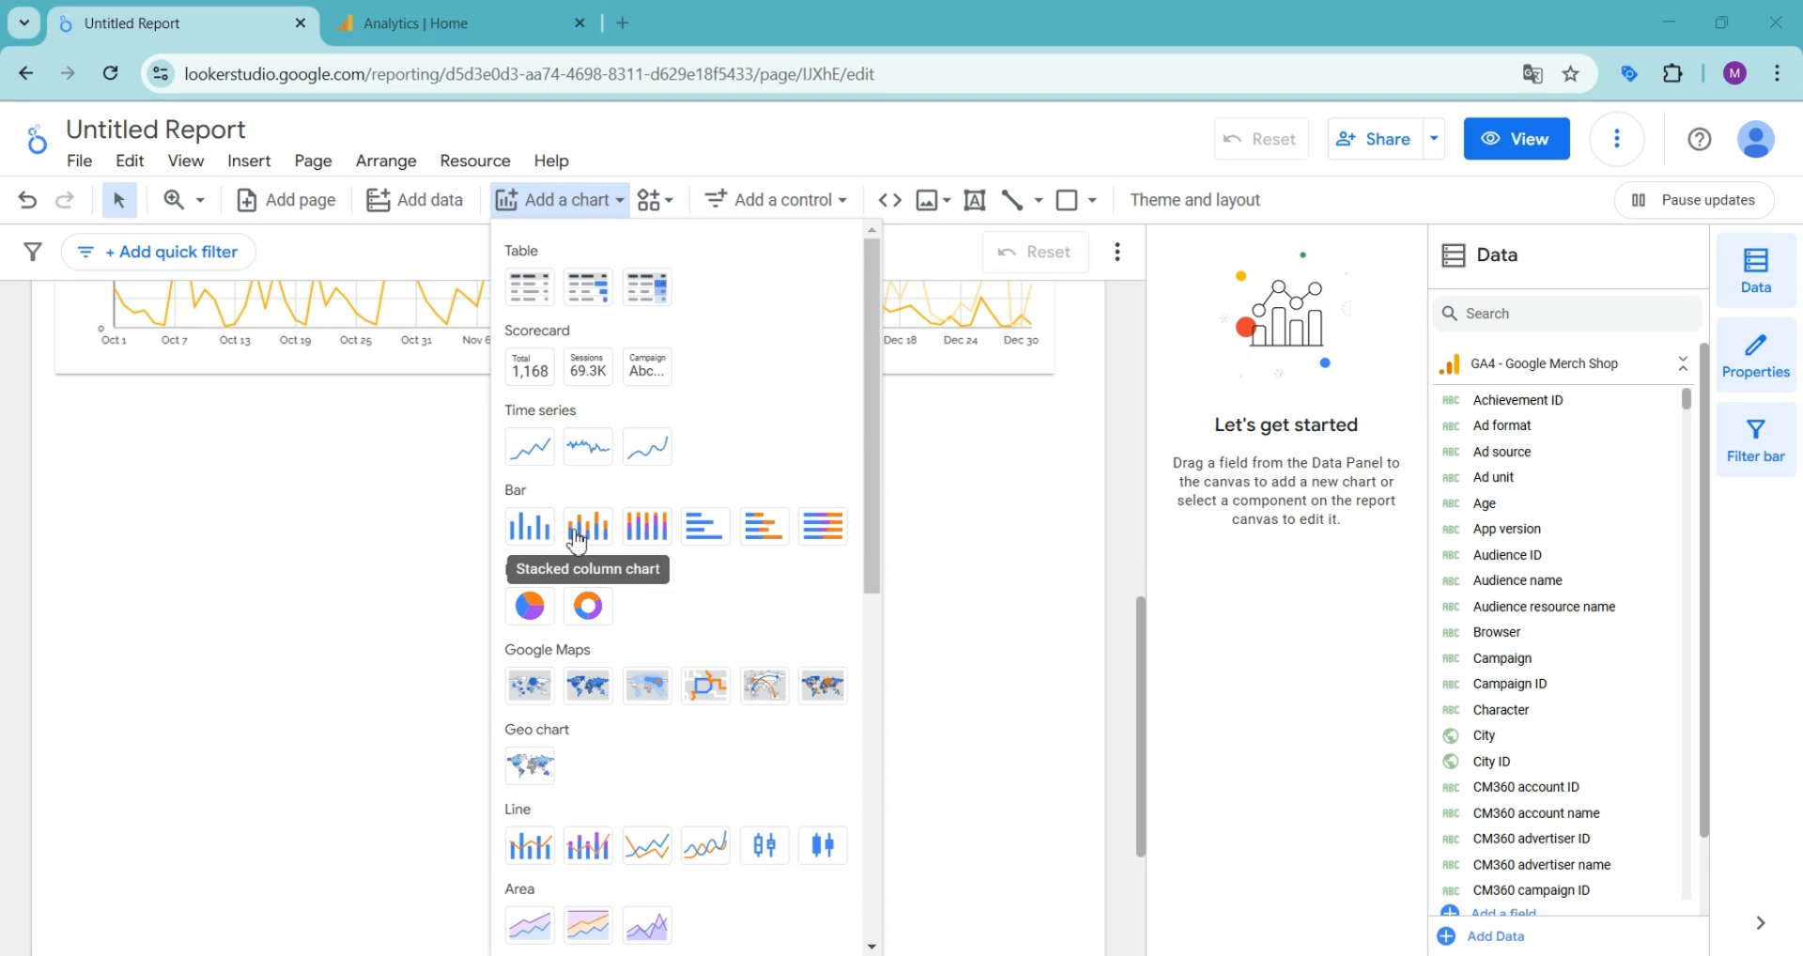
left_click(531, 532)
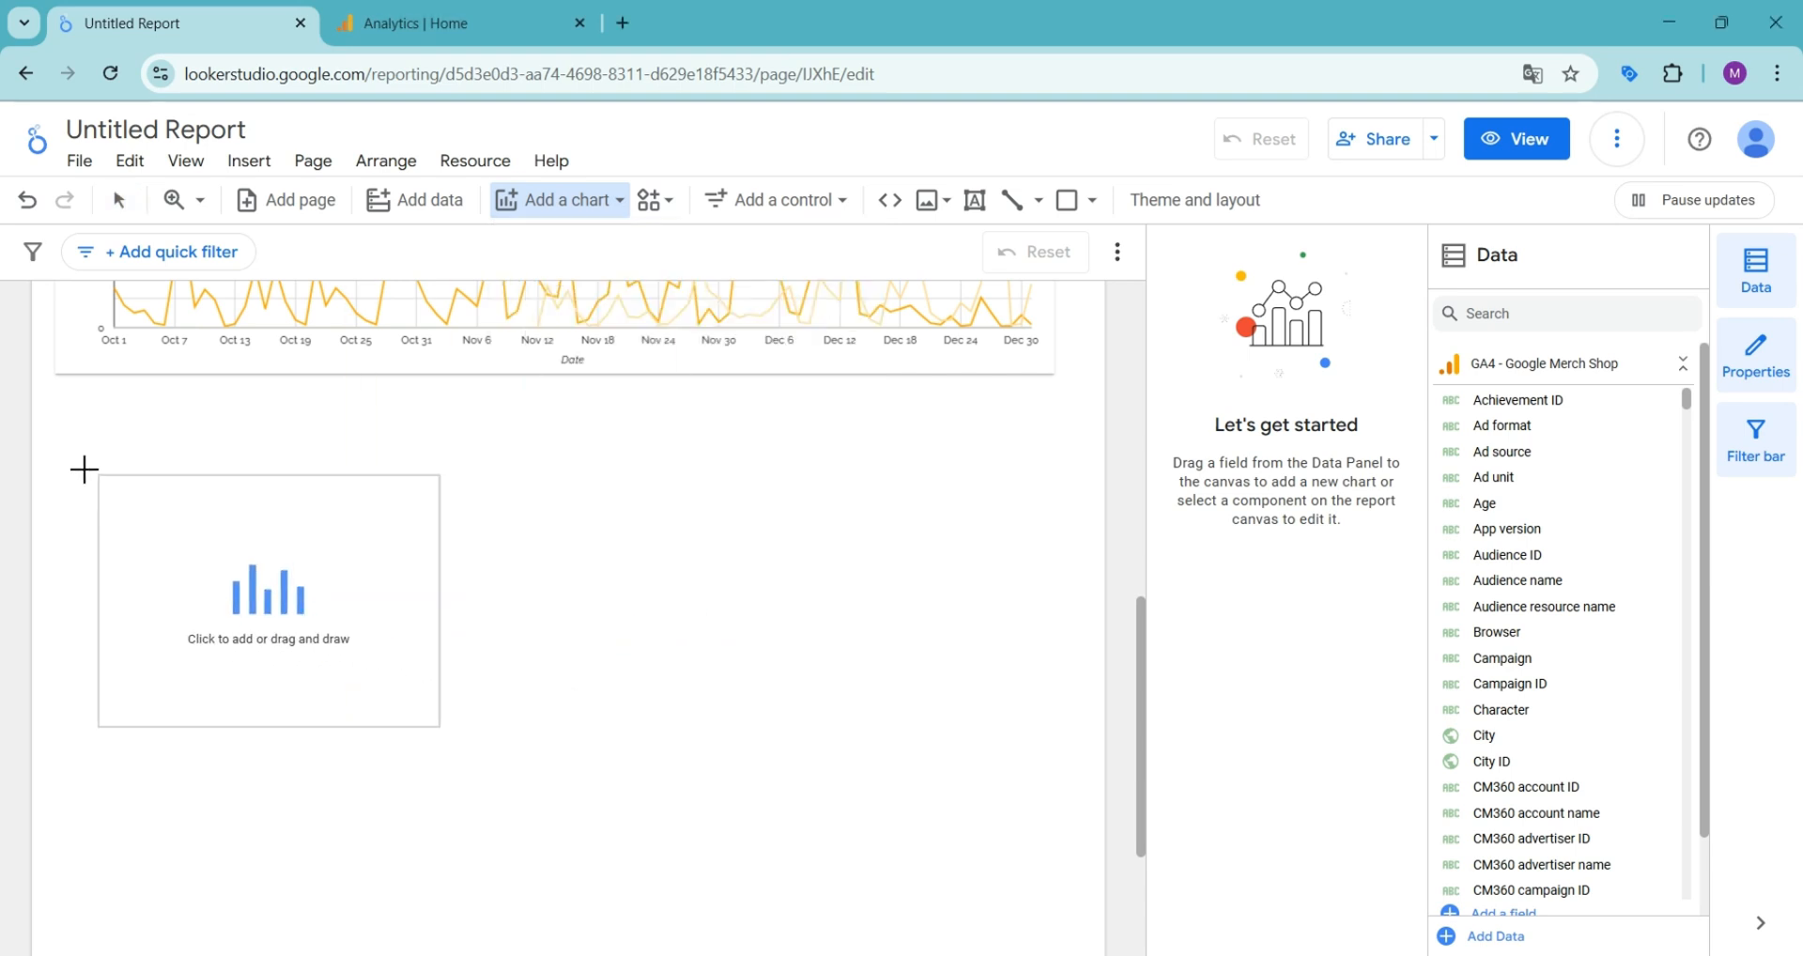
left_click(69, 457)
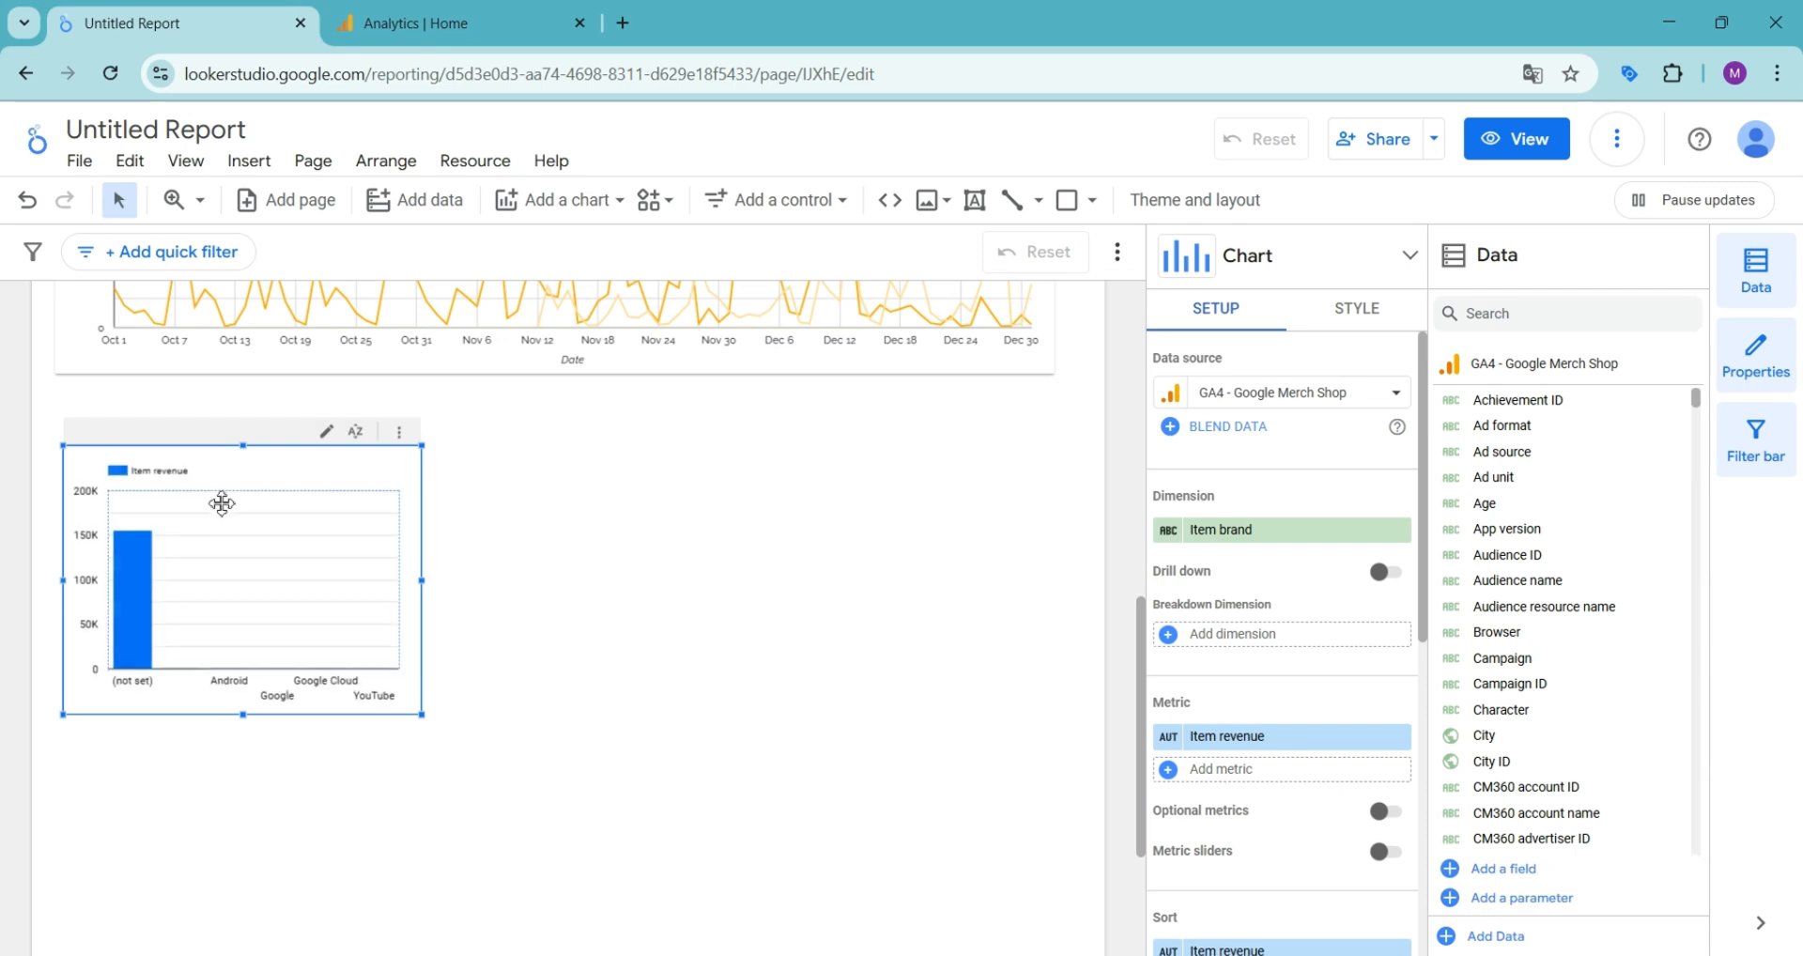
- Set the column chart's dimension to Date
left_click(1253, 531)
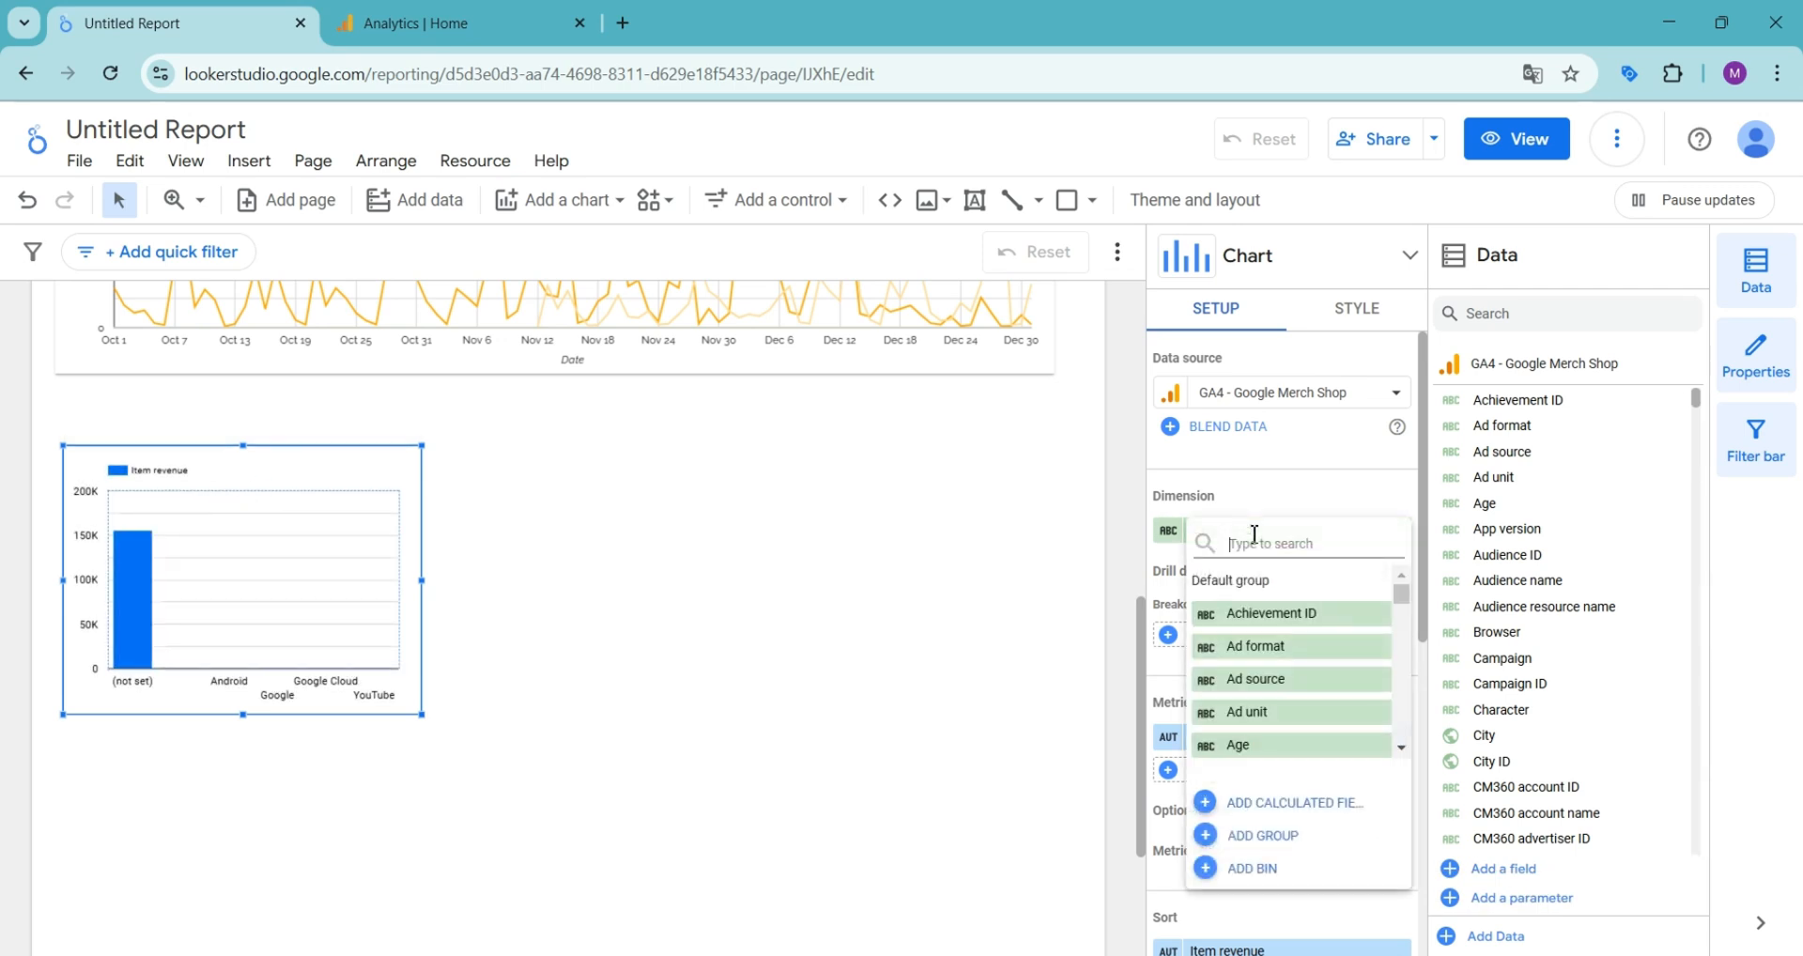
type("dat")
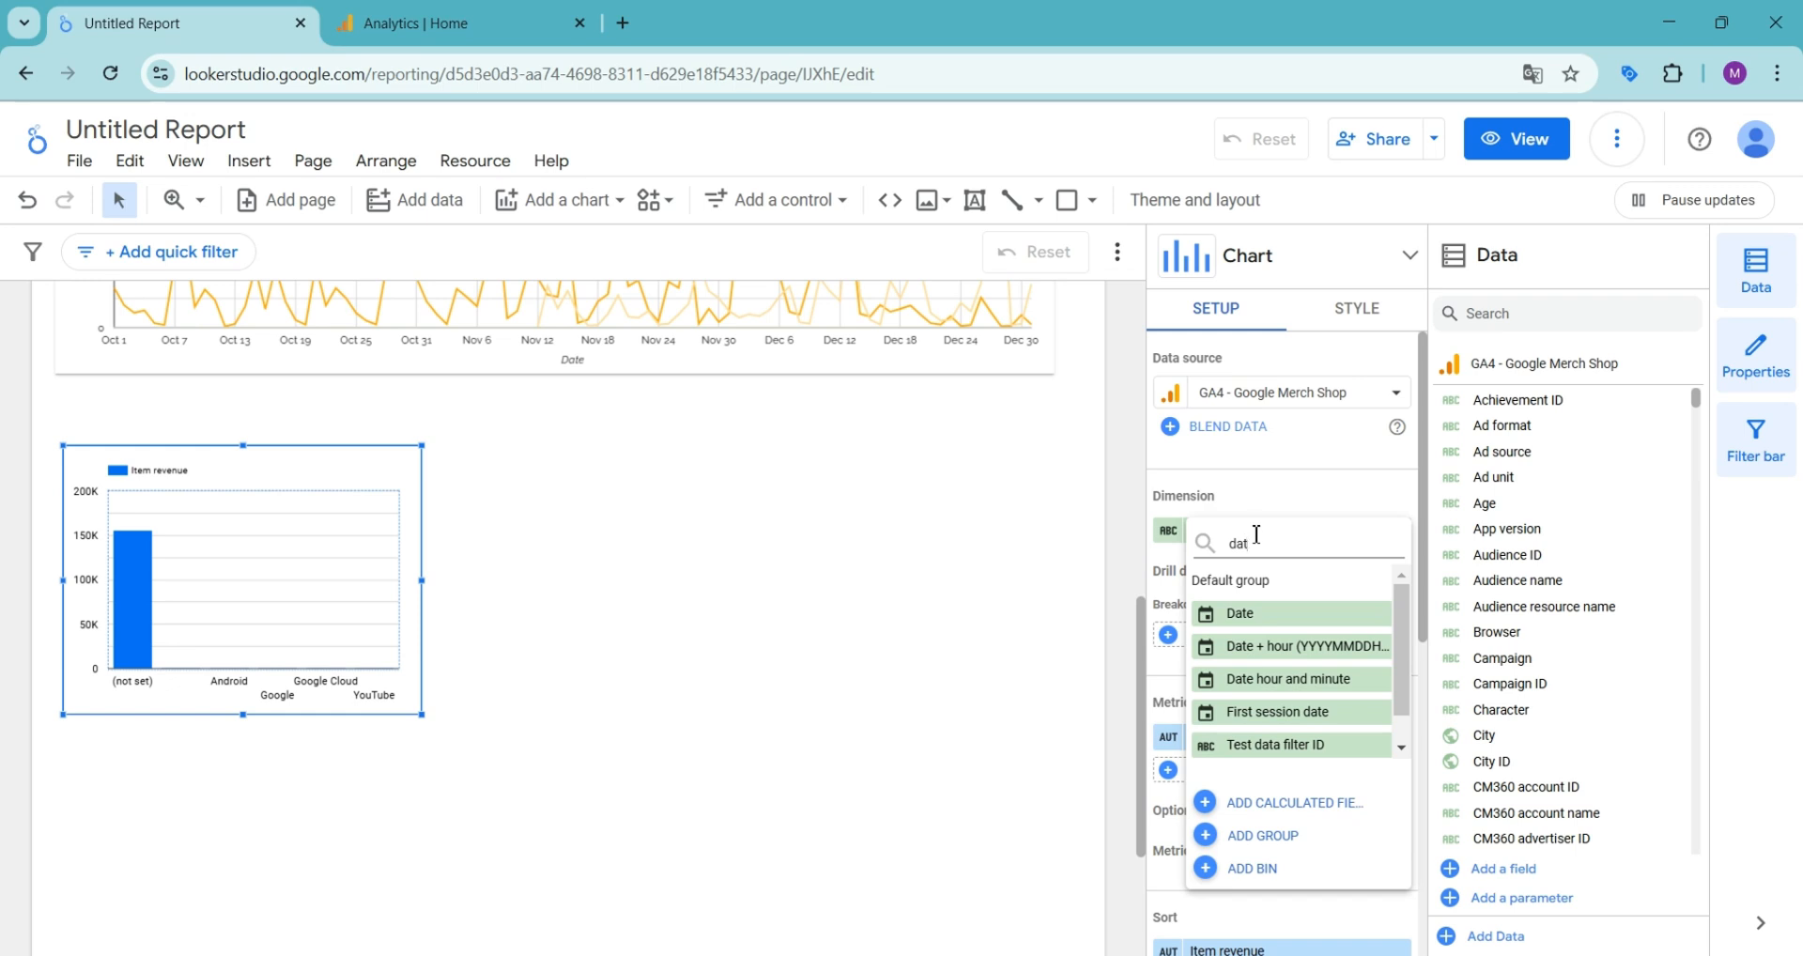
left_click(1248, 612)
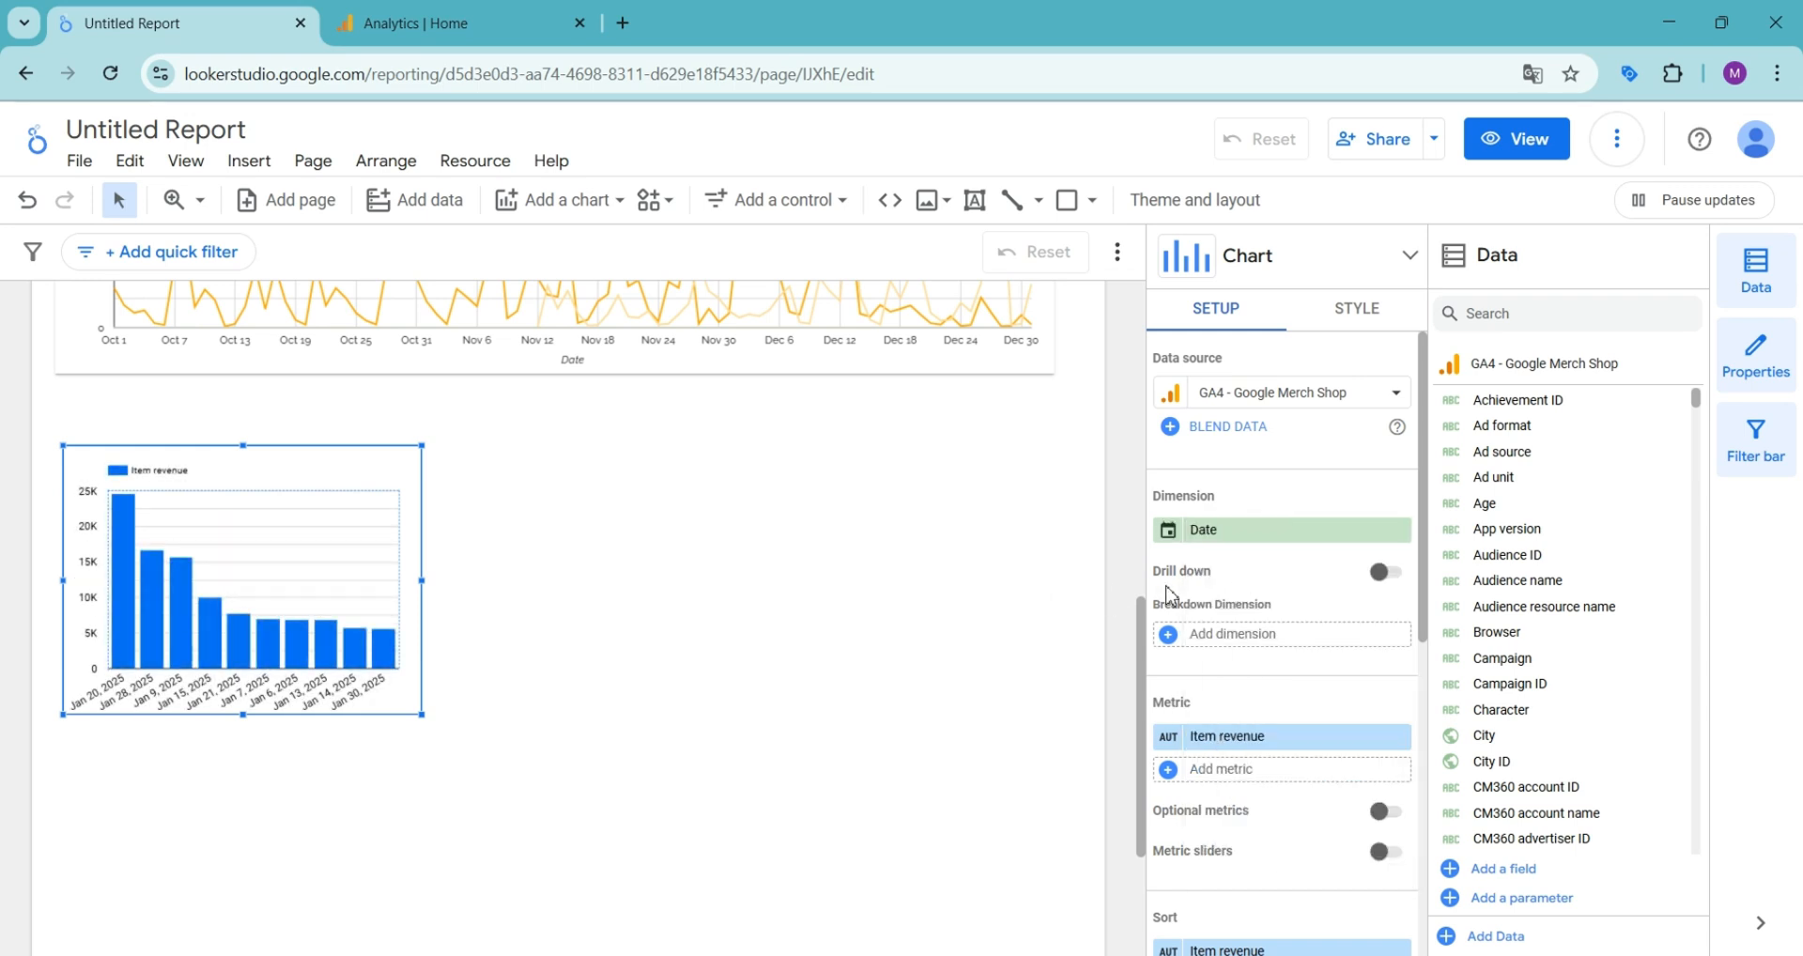
- Add Session source / medium as the column chart's breakdown dimension
left_click(1234, 635)
type("mediu")
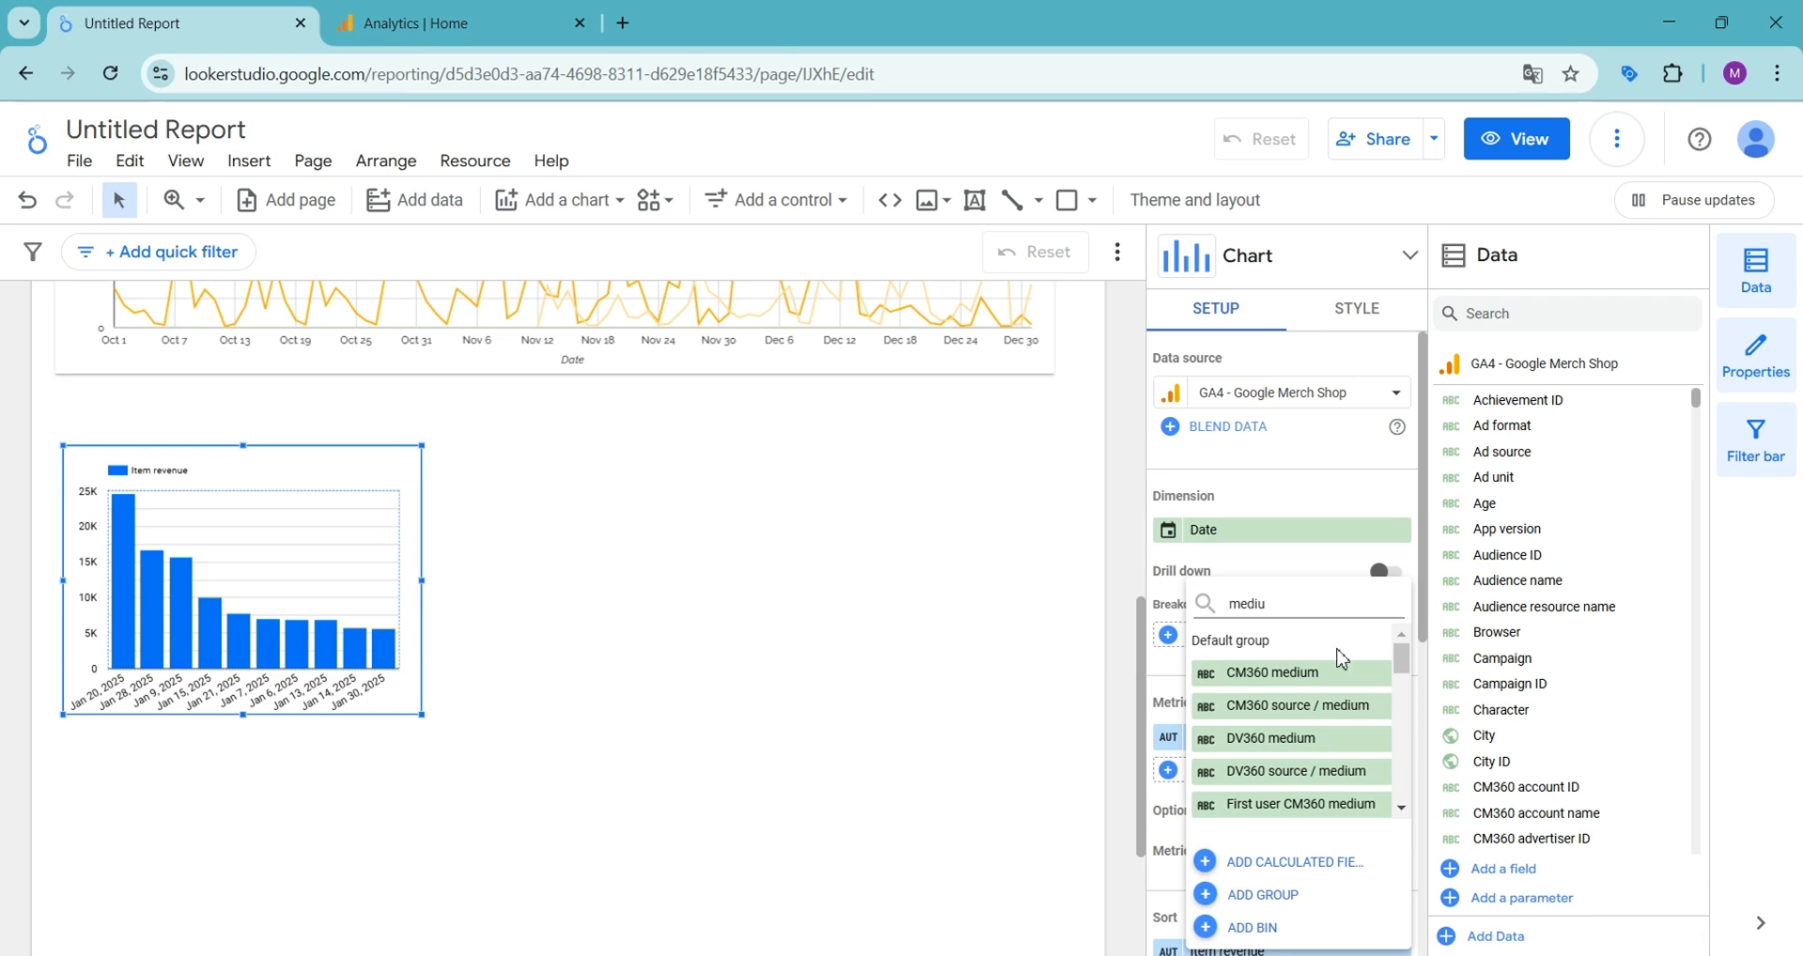
left_click_drag(1402, 657, 1401, 785)
left_click(1364, 789)
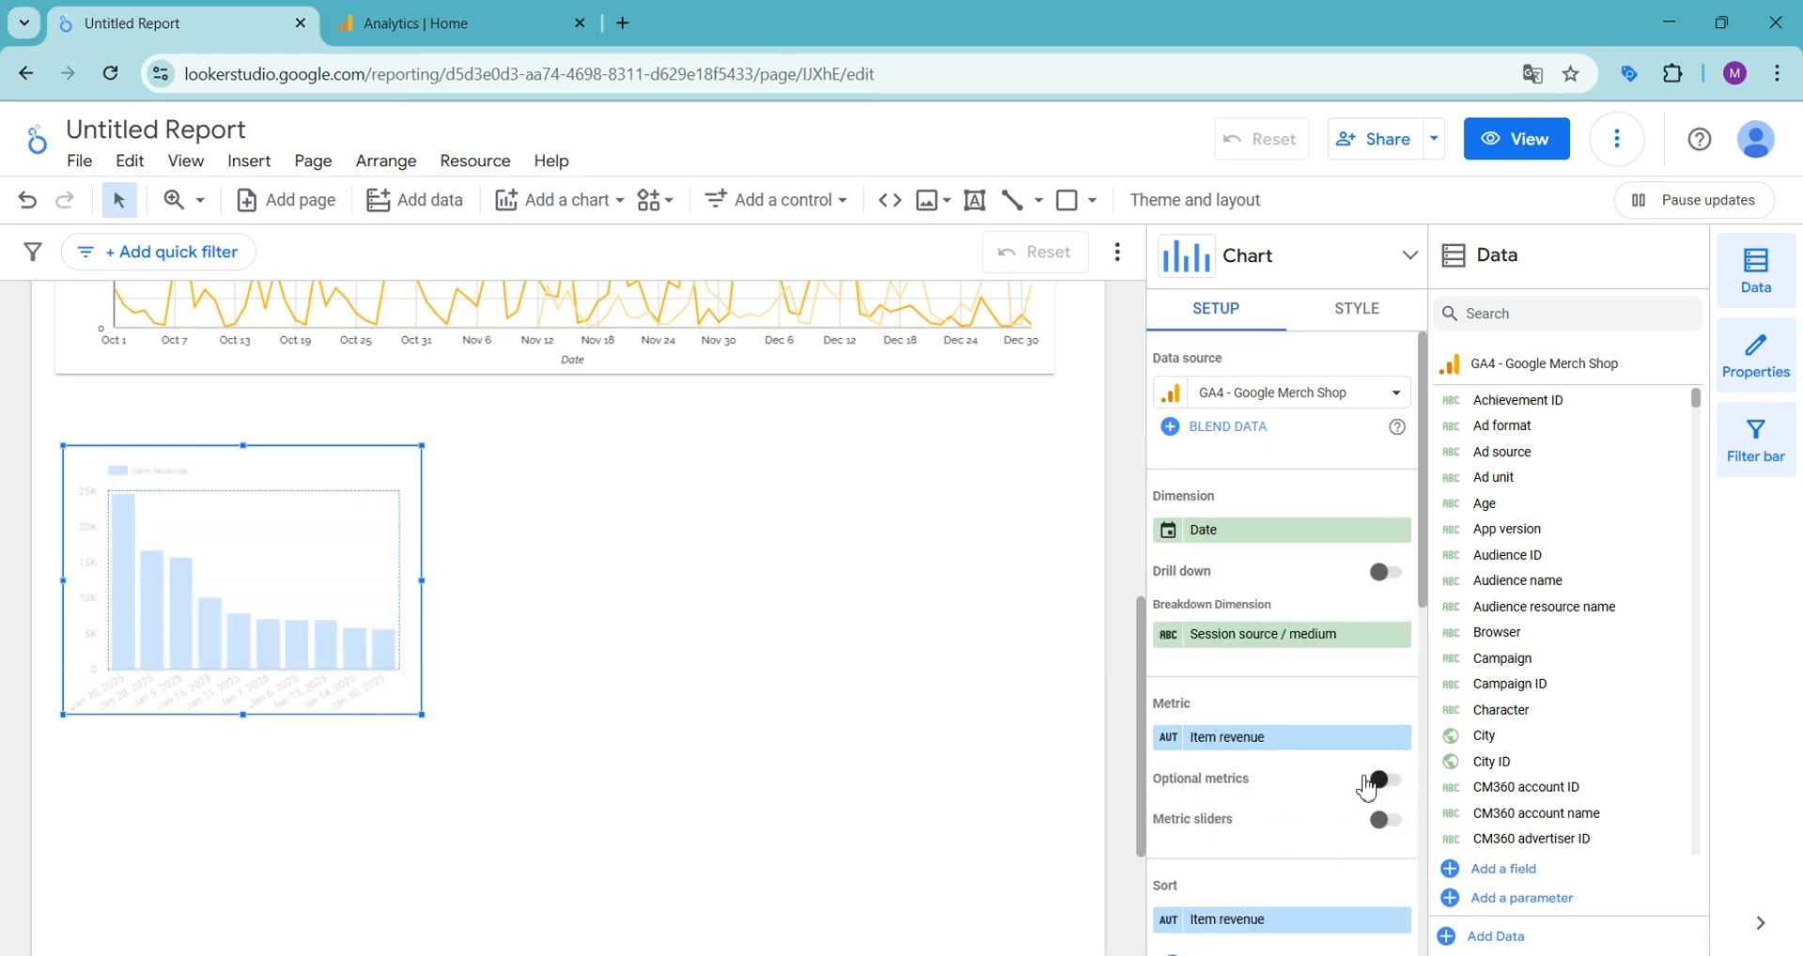
- Set the column chart's metric to Total revenue and widen the chart to nearly the full page width
left_click(1287, 739)
type("reve")
left_click_drag(422, 581, 1087, 579)
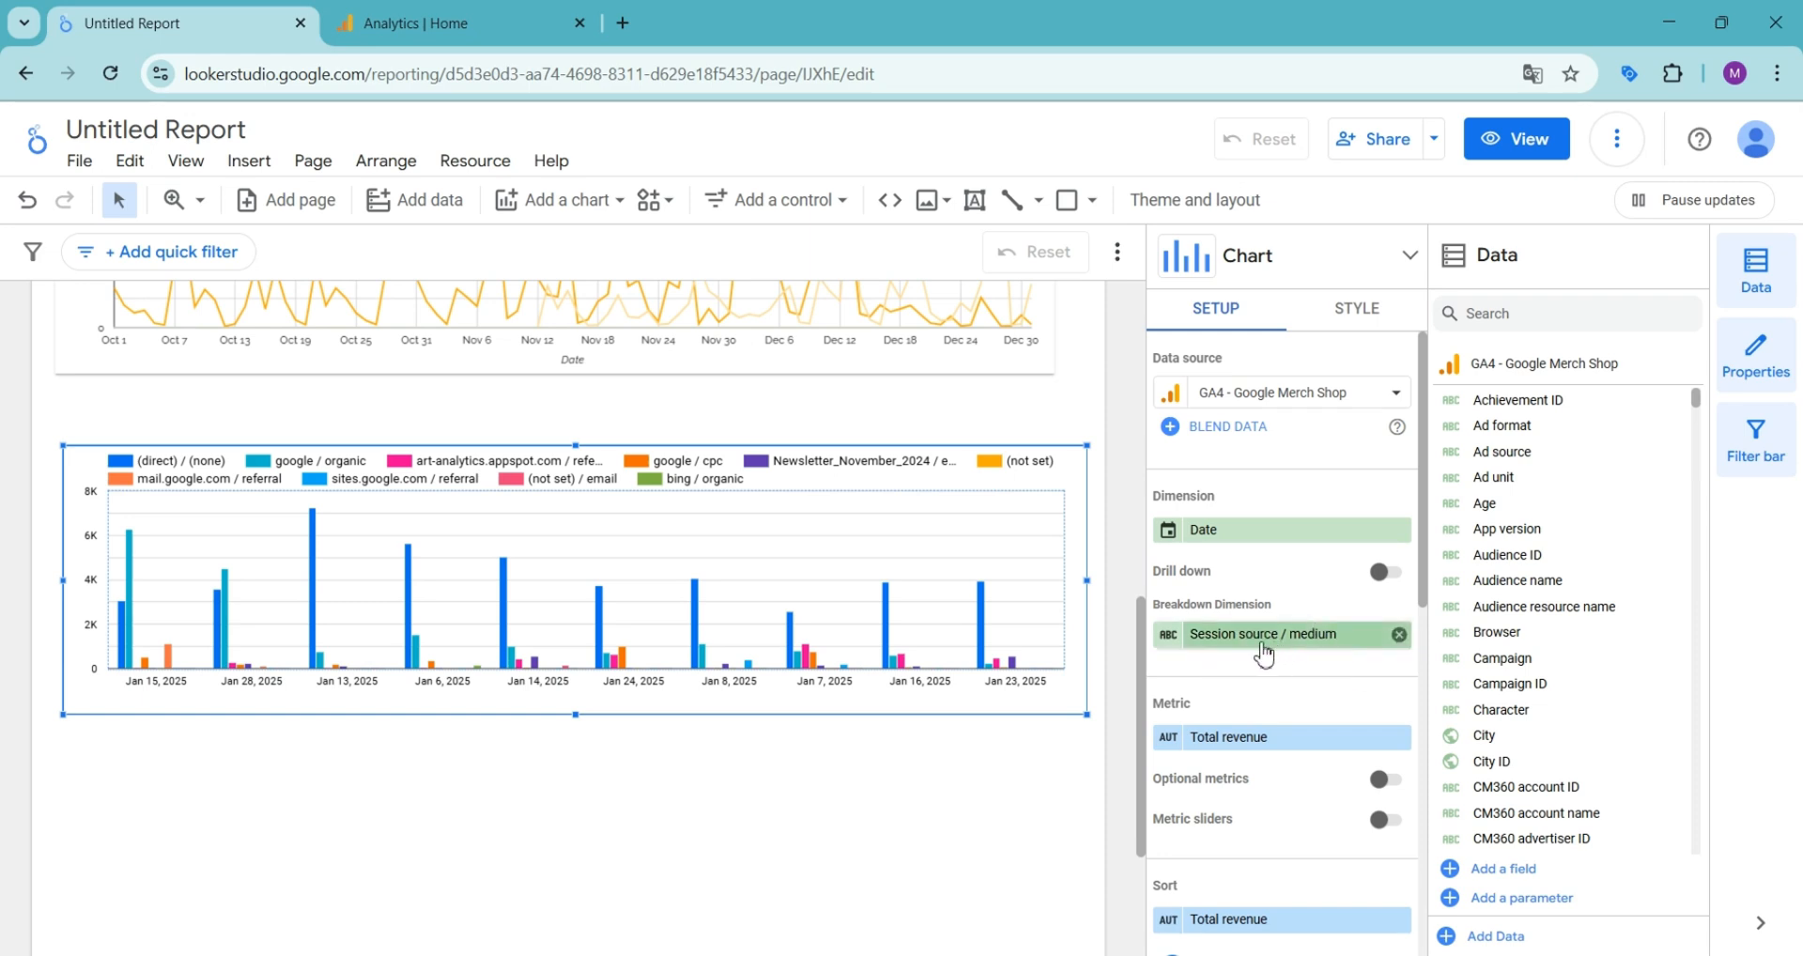
- Remove the chart's breakdown dimension and apply a custom default date range of Last year
left_click(1400, 635)
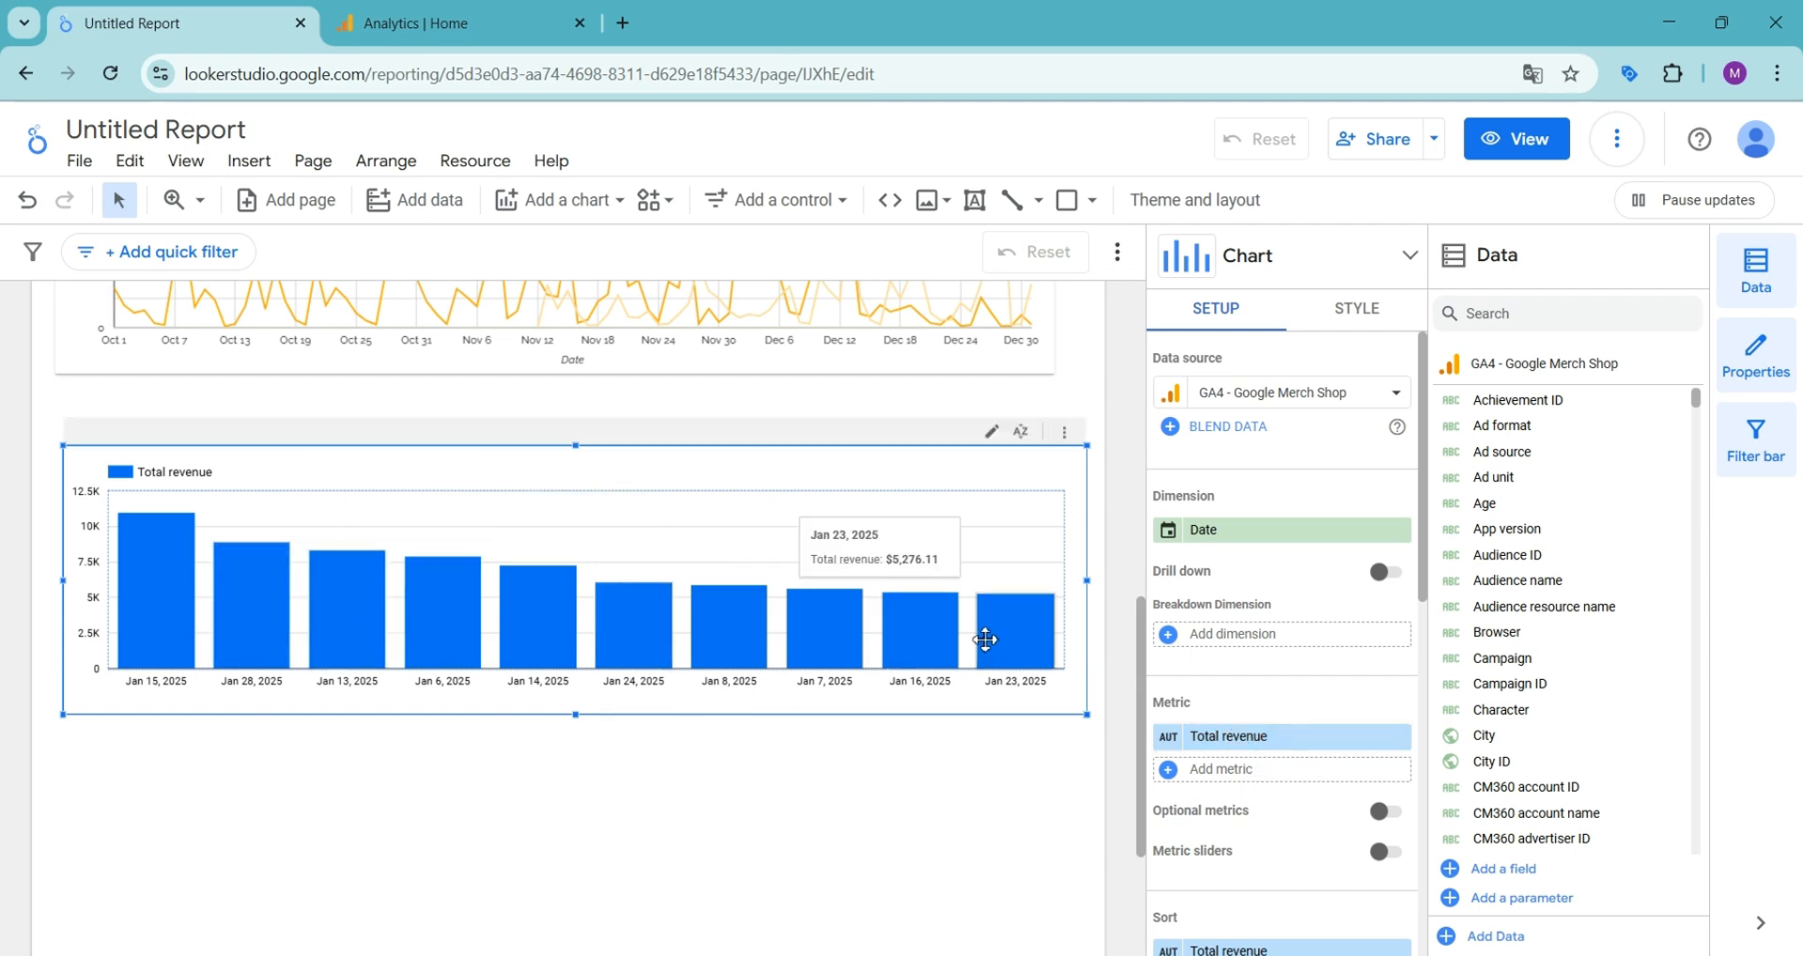
scroll(1248, 637, "down", 2)
scroll(1247, 639, "down", 5)
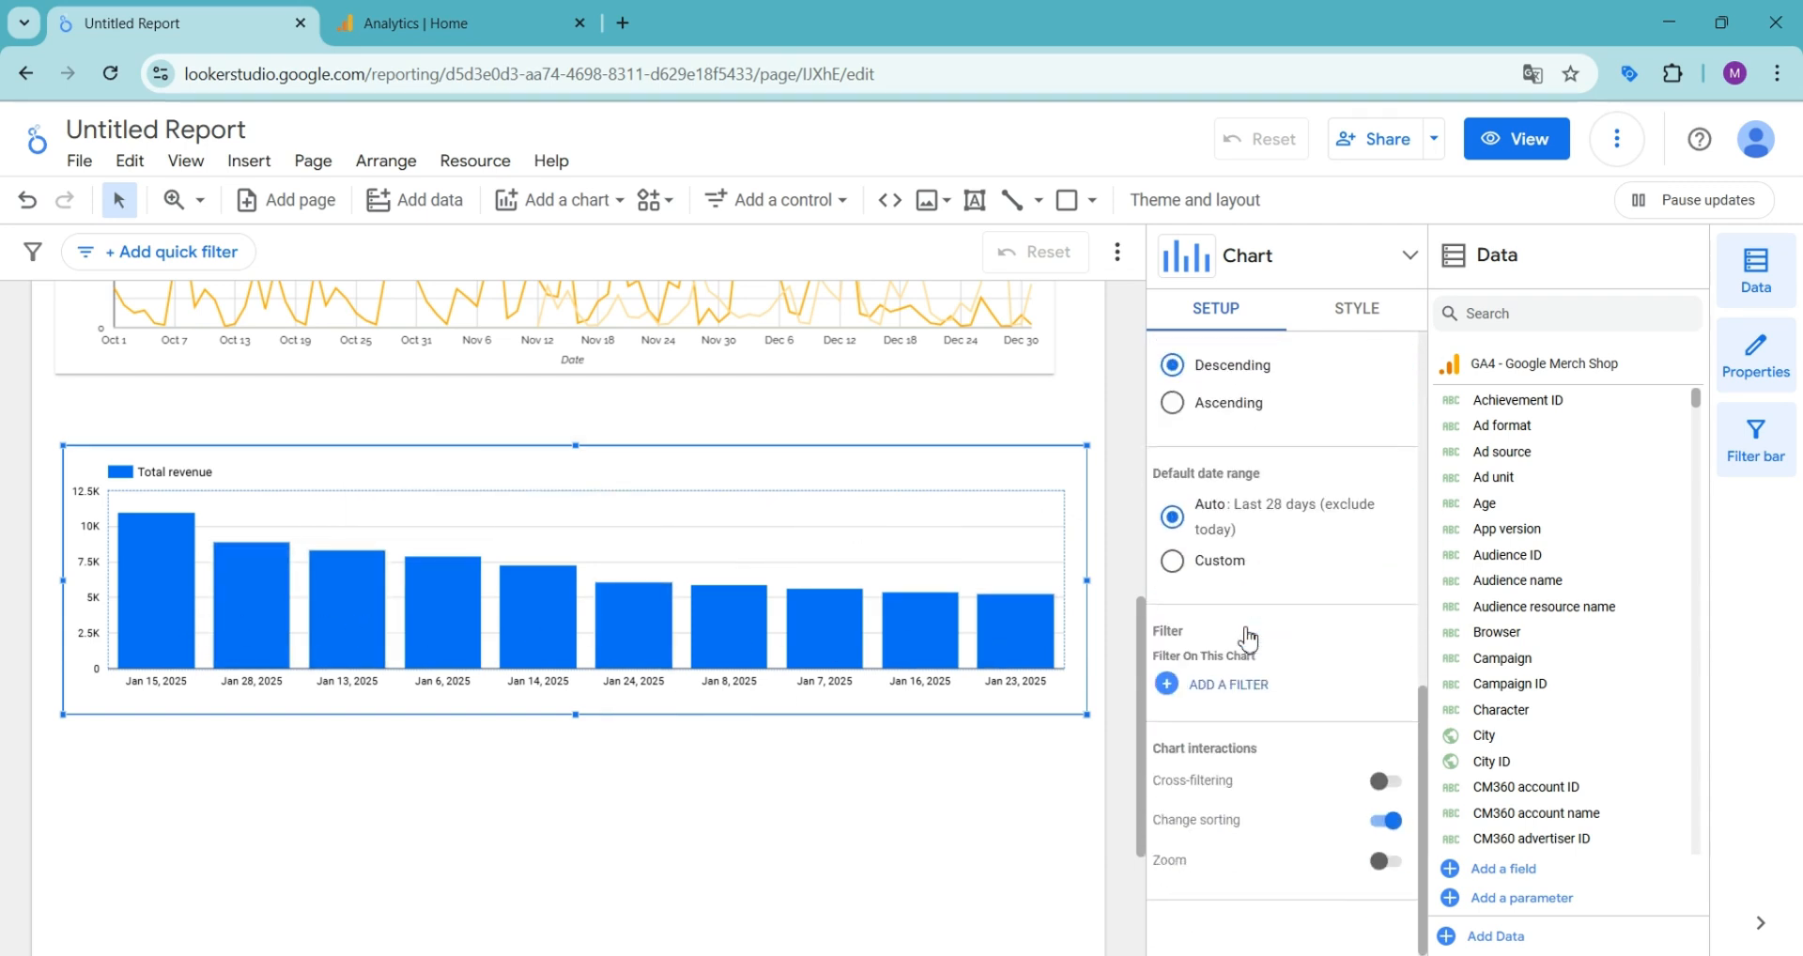
left_click(1181, 568)
left_click(1211, 611)
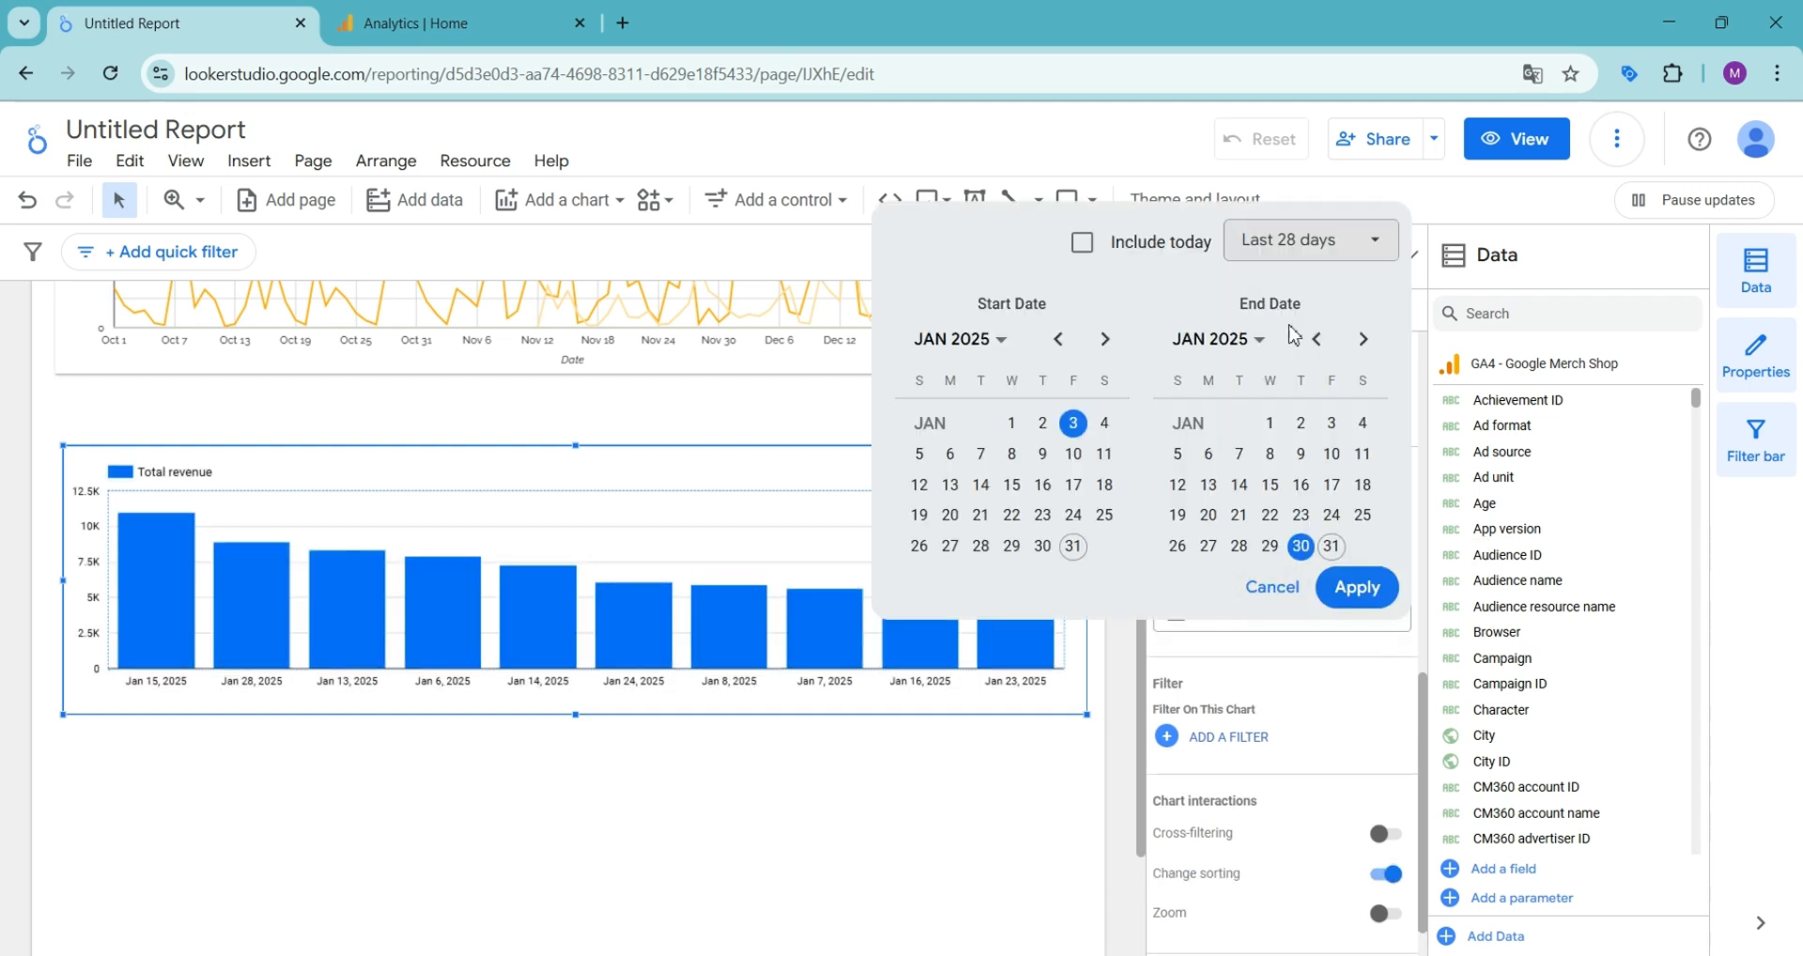
left_click(1295, 254)
mouse_move(1352, 524)
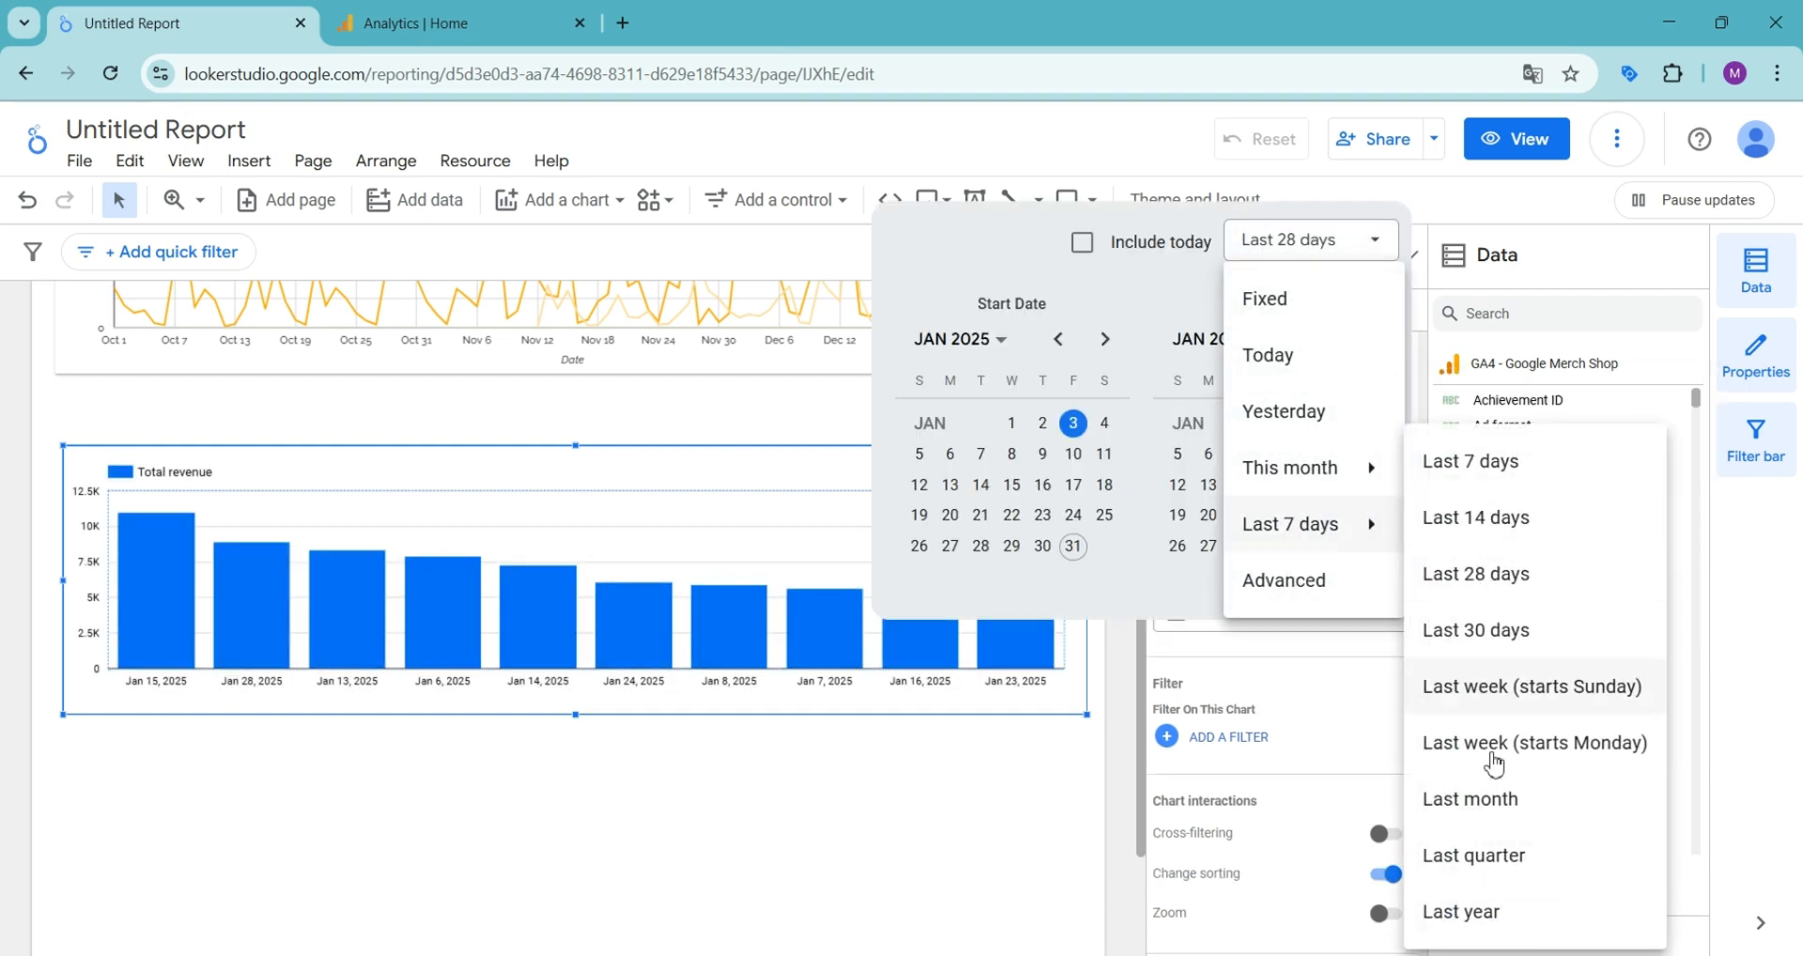
left_click(1482, 904)
left_click(1361, 587)
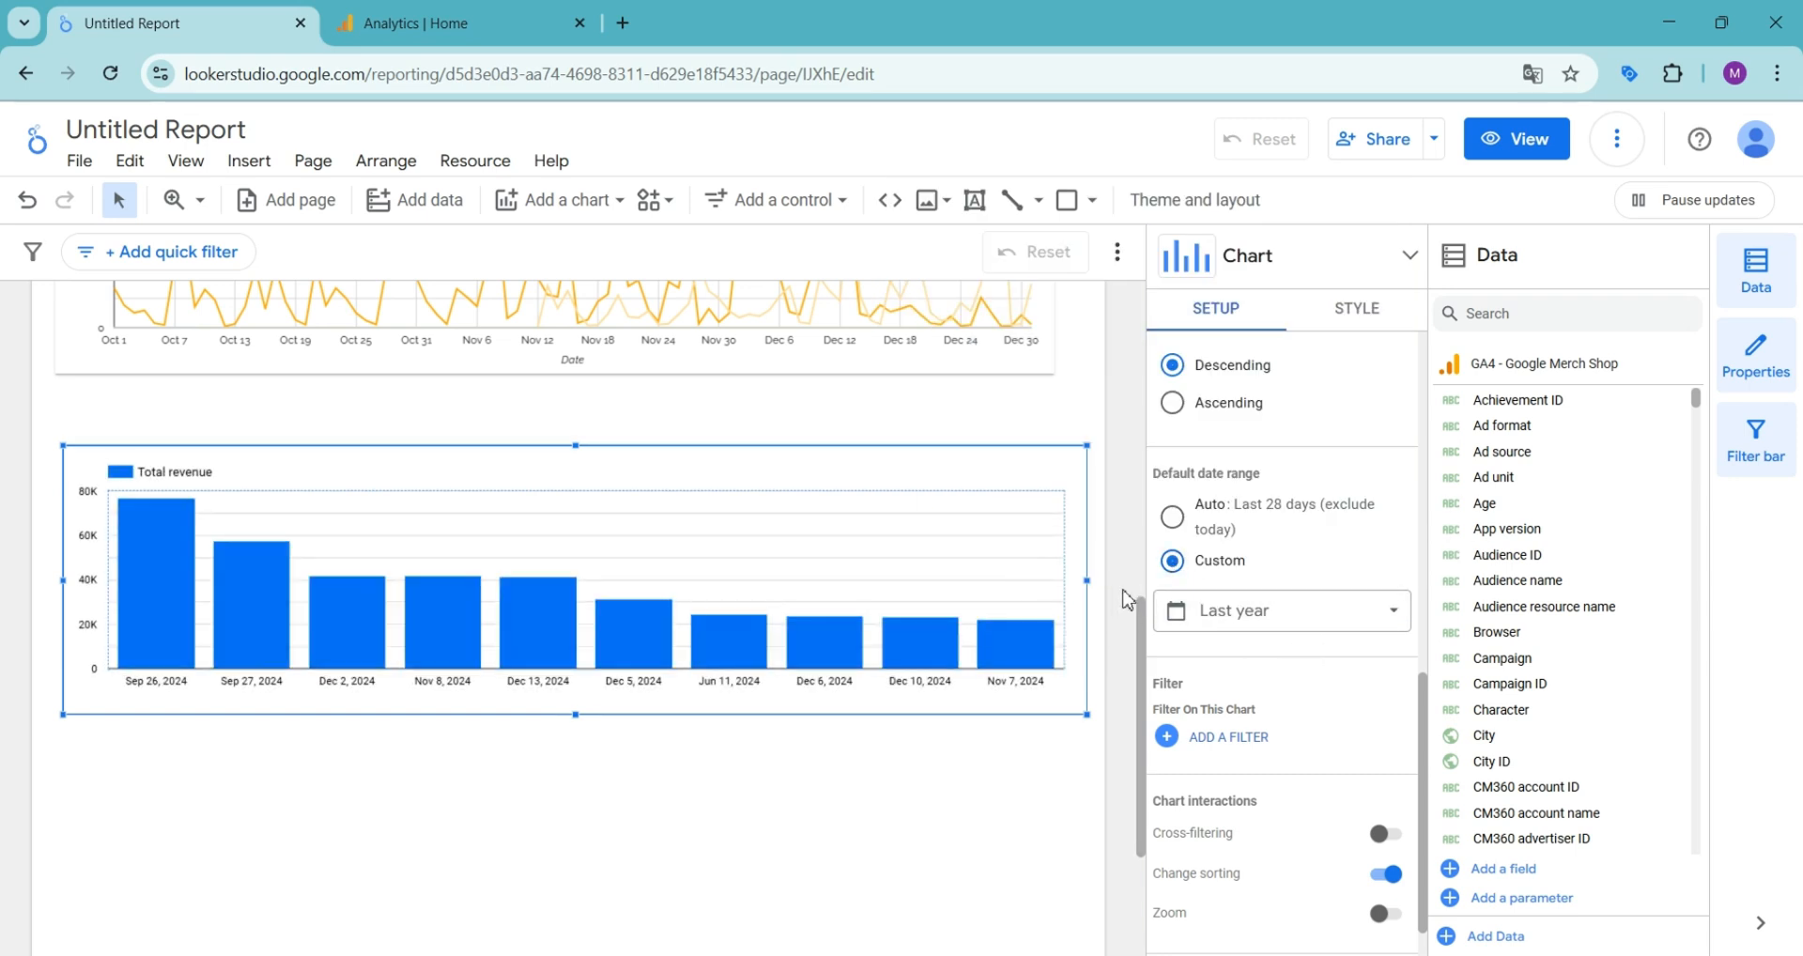
- Set the data type of the chart's Date dimension to Year Month
scroll(1210, 606, "up", 2)
scroll(1210, 606, "up", 4)
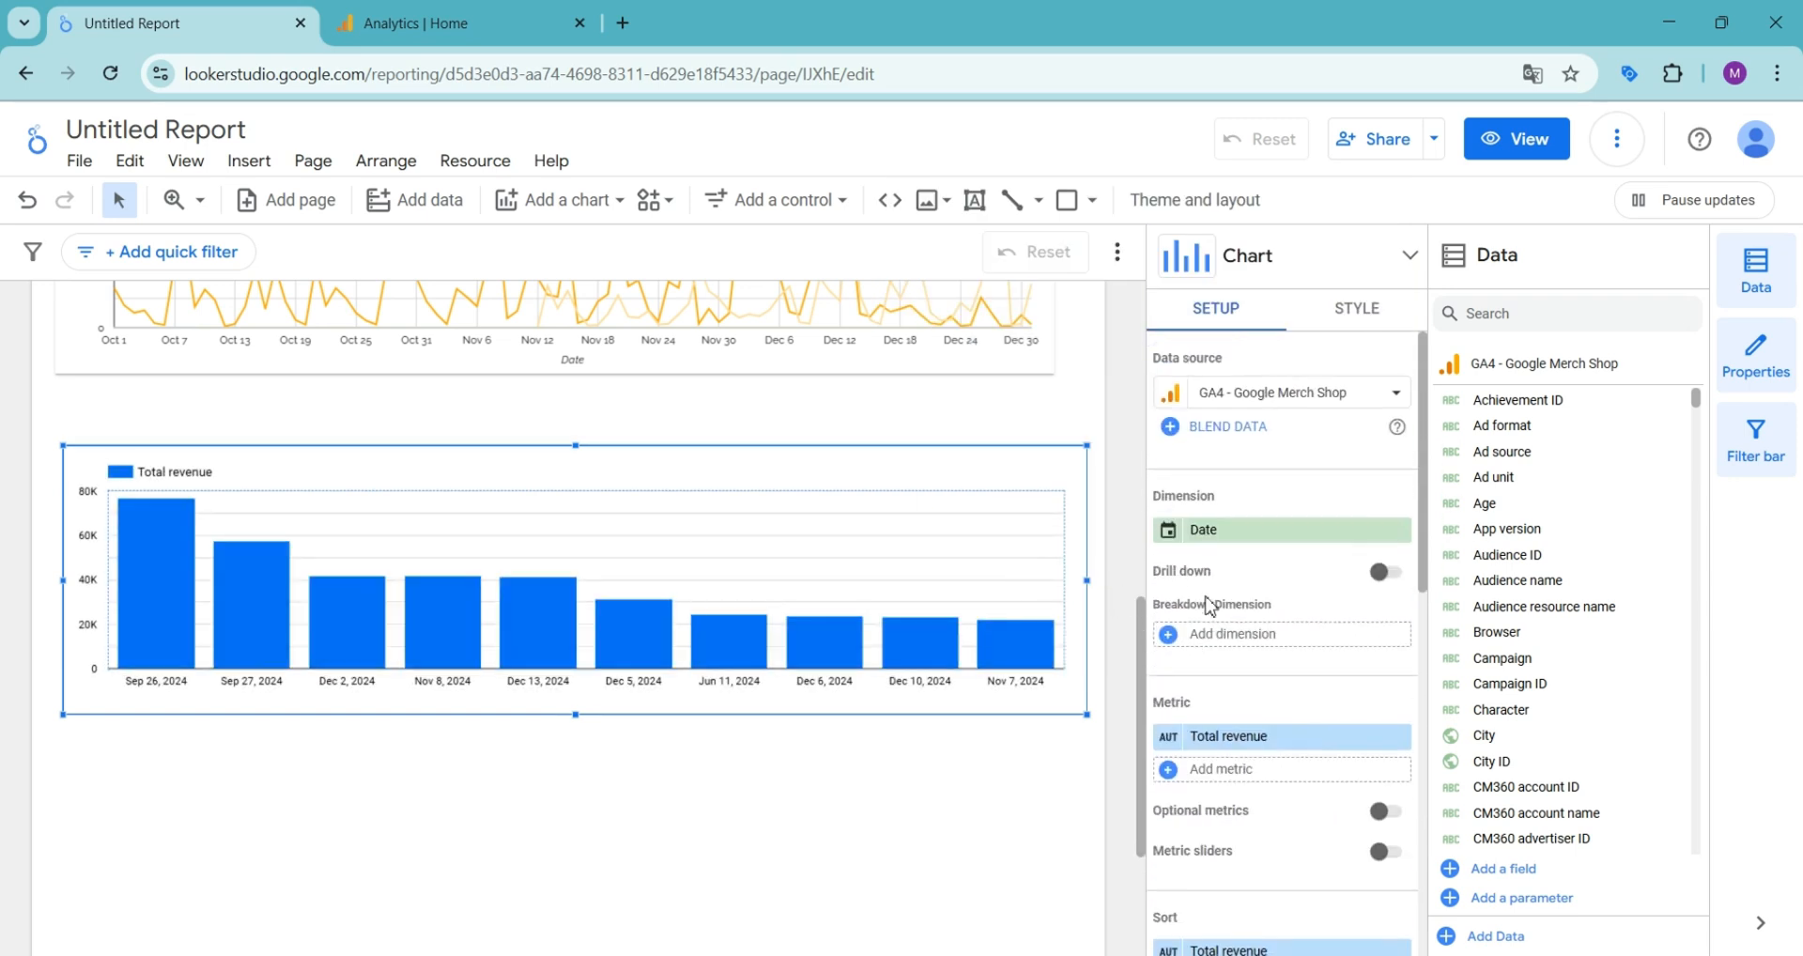
left_click(1170, 540)
left_click(1067, 672)
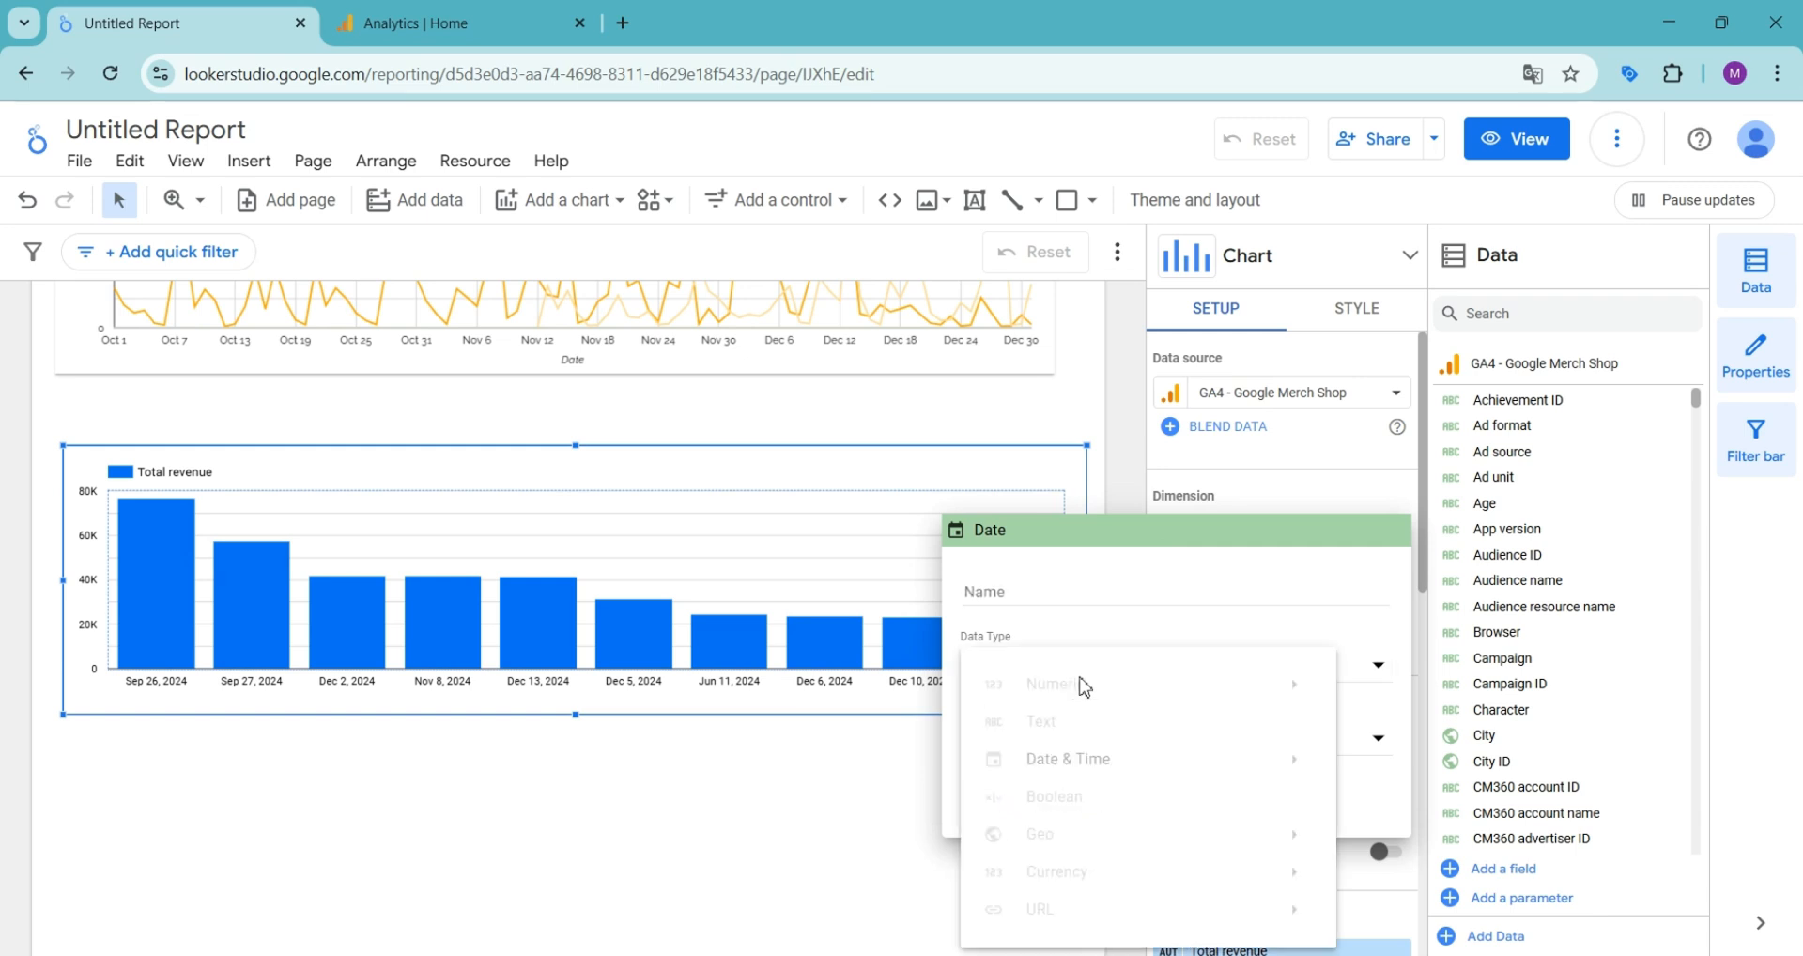
mouse_move(1080, 763)
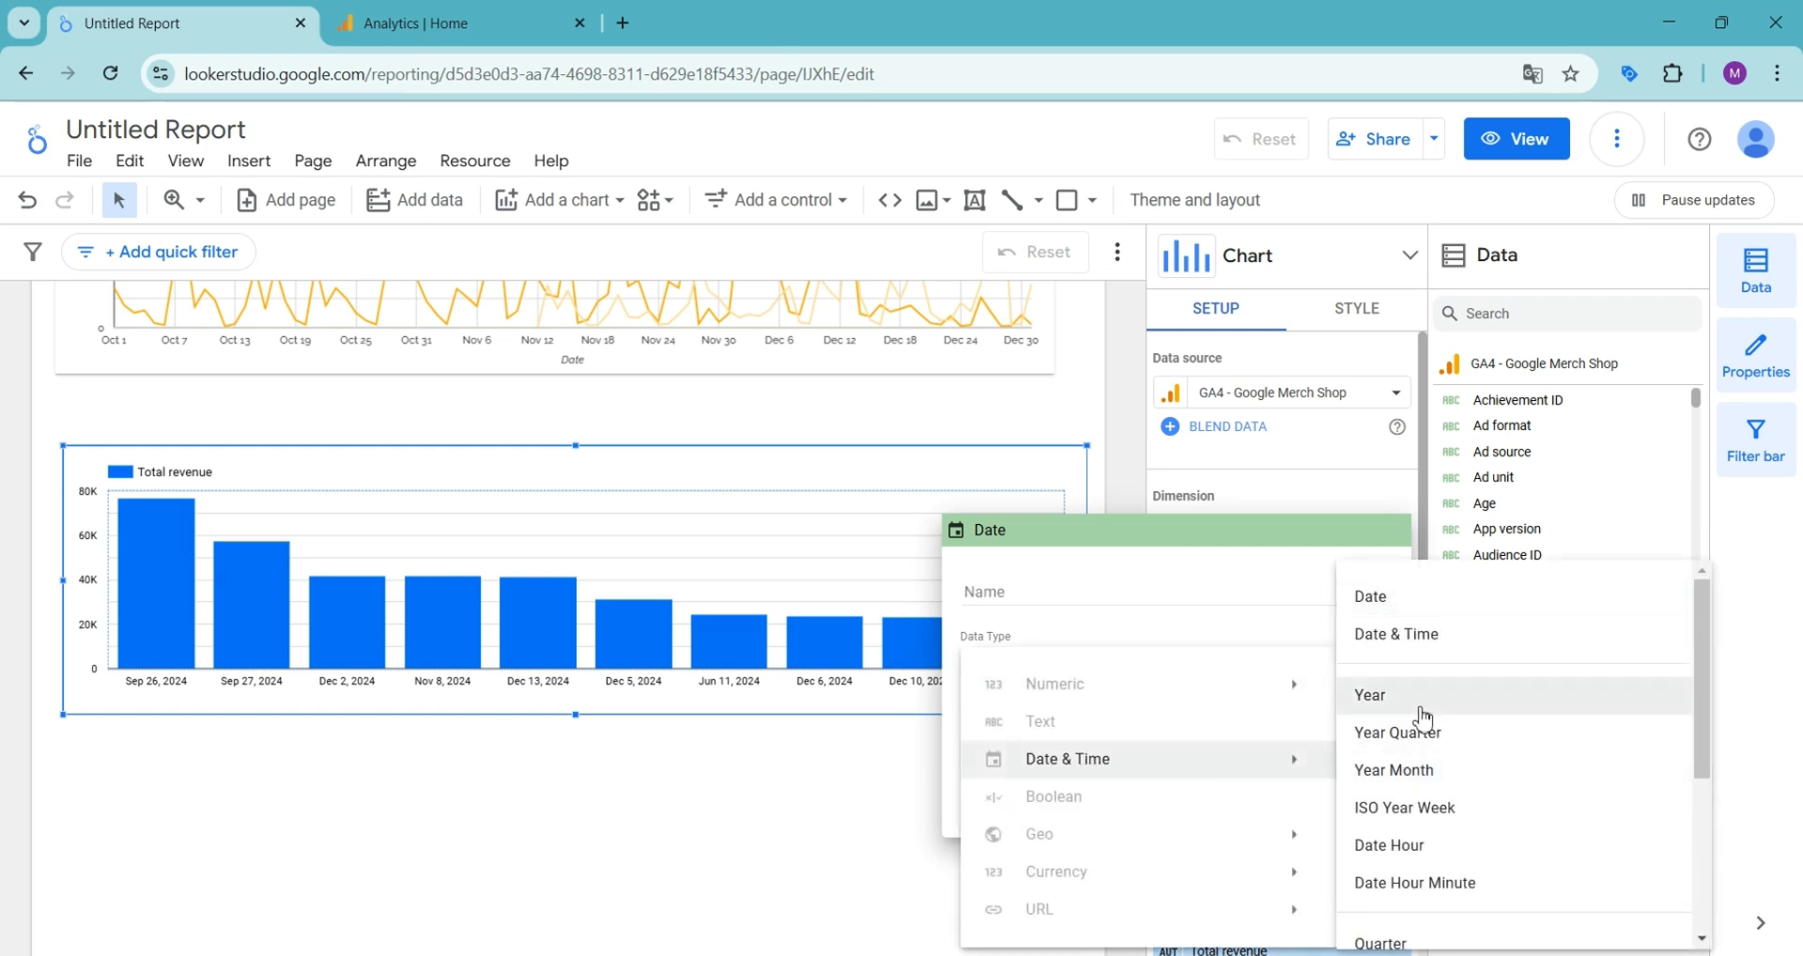
left_click(1394, 772)
left_click(1121, 458)
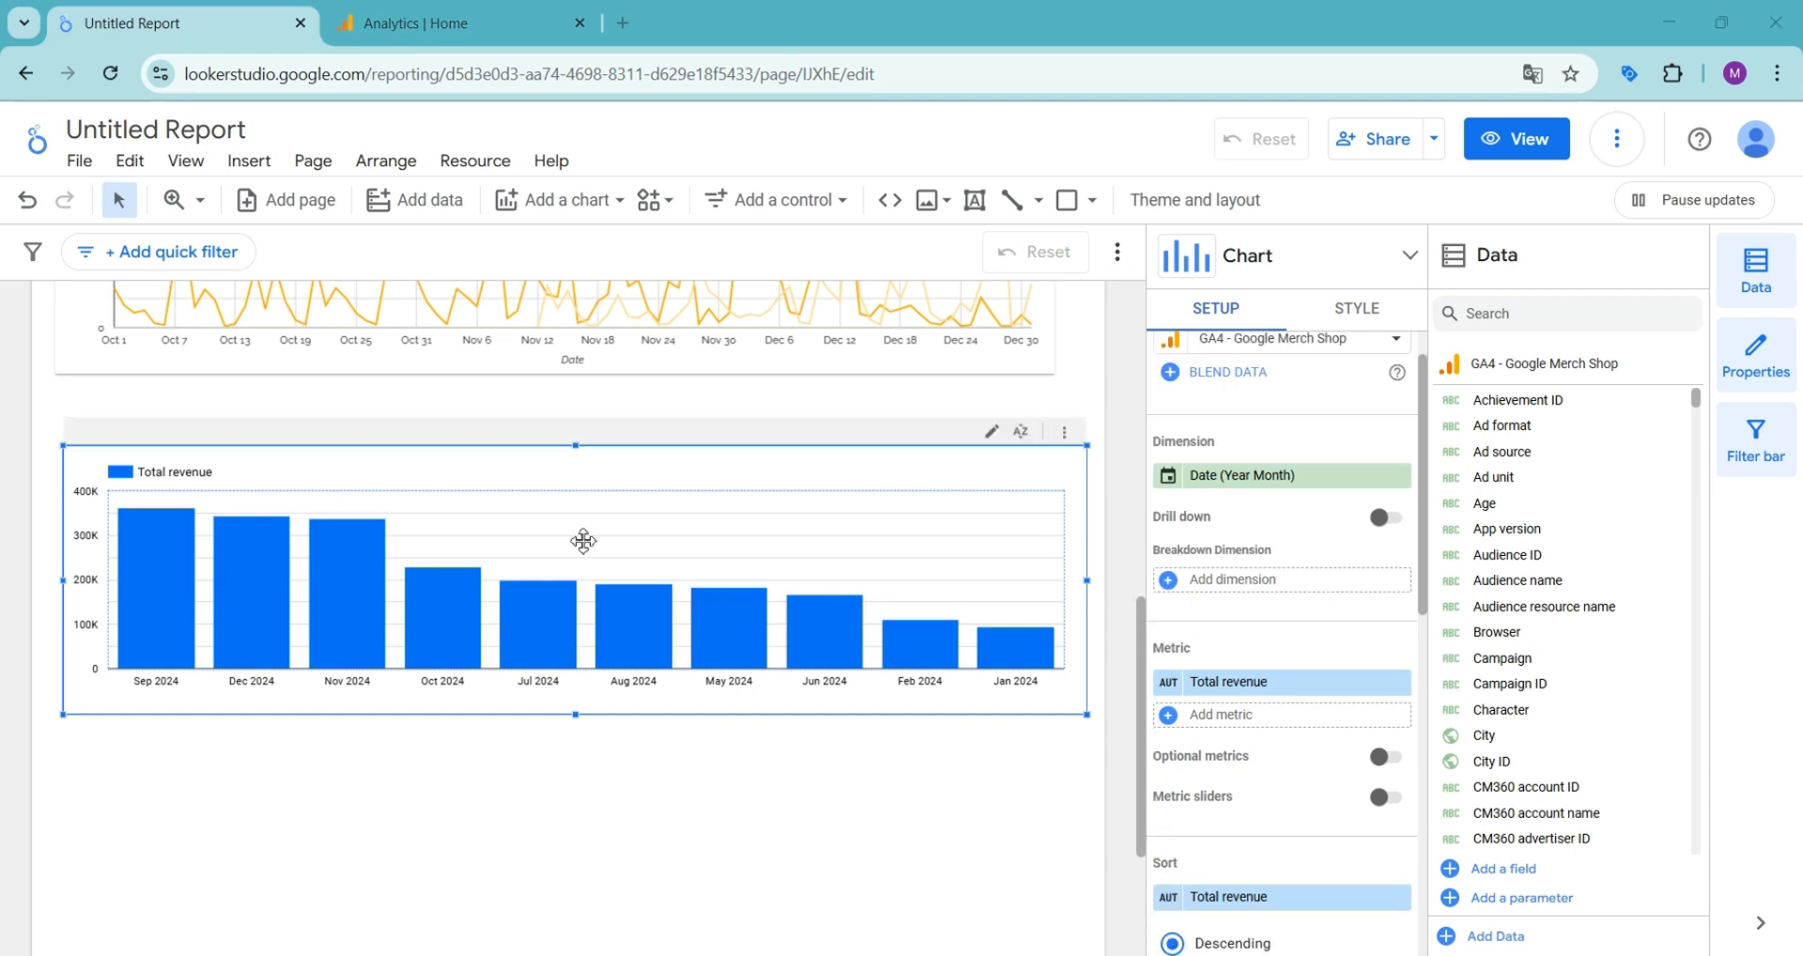
- Sort the column chart primarily by date in ascending order
mouse_move(185, 611)
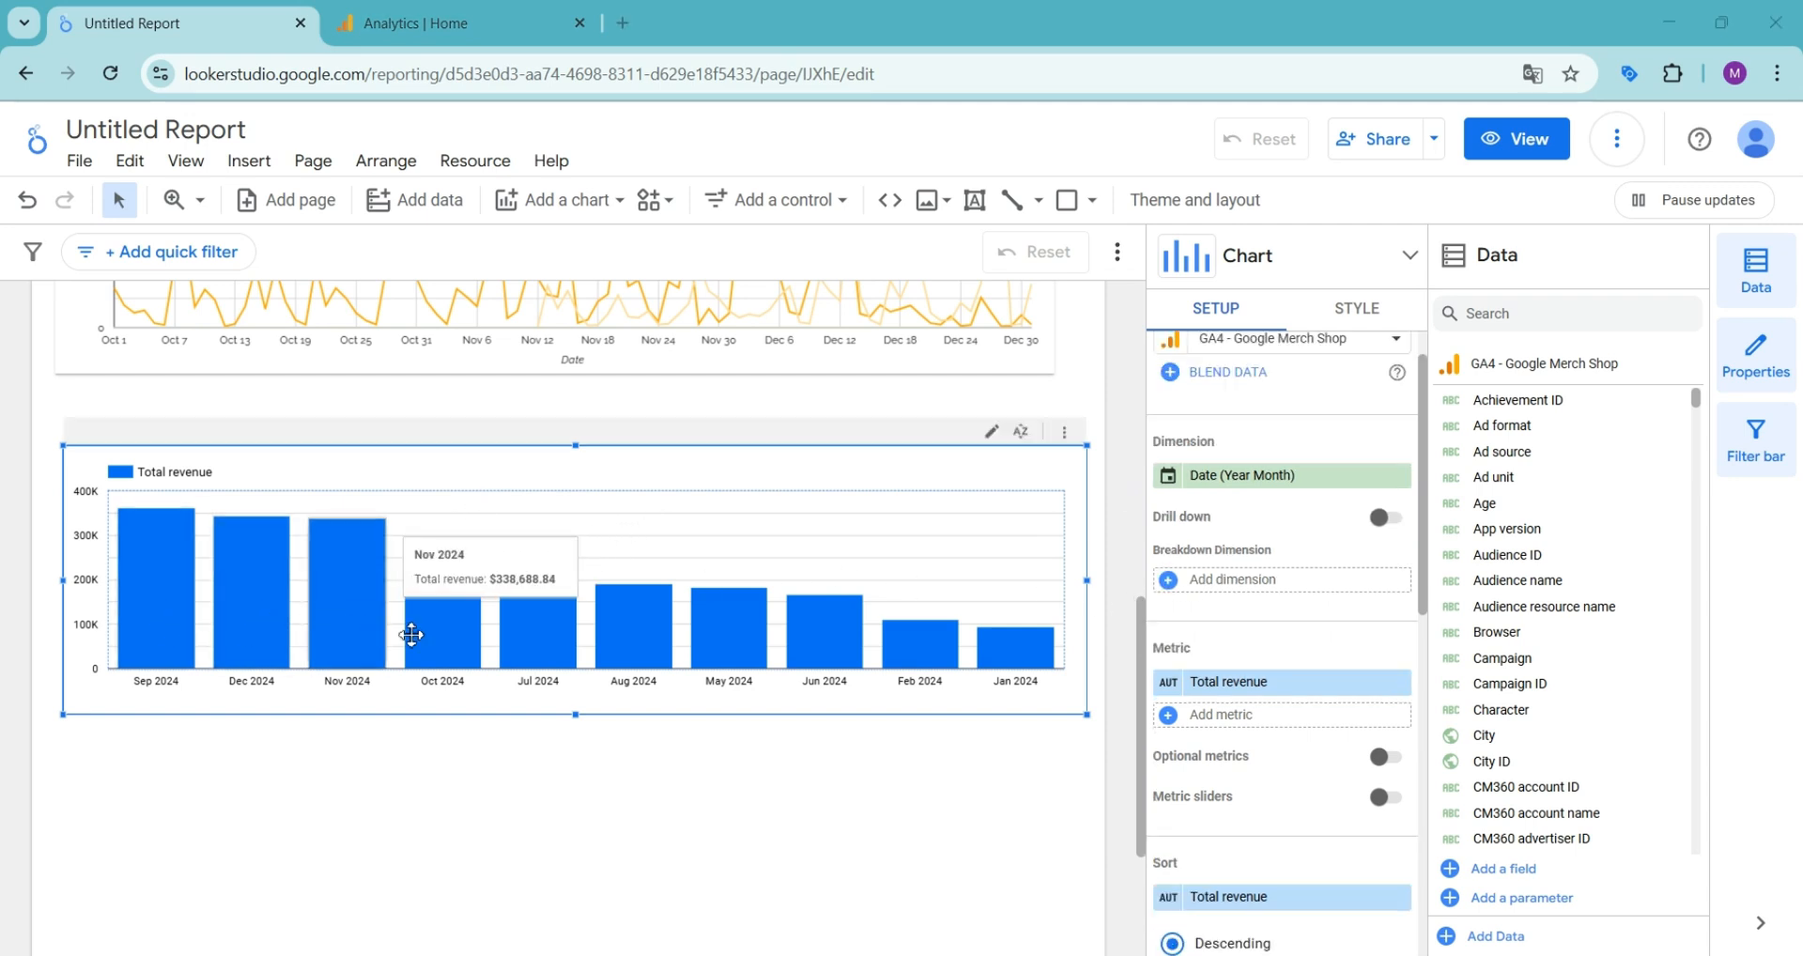
mouse_move(450, 624)
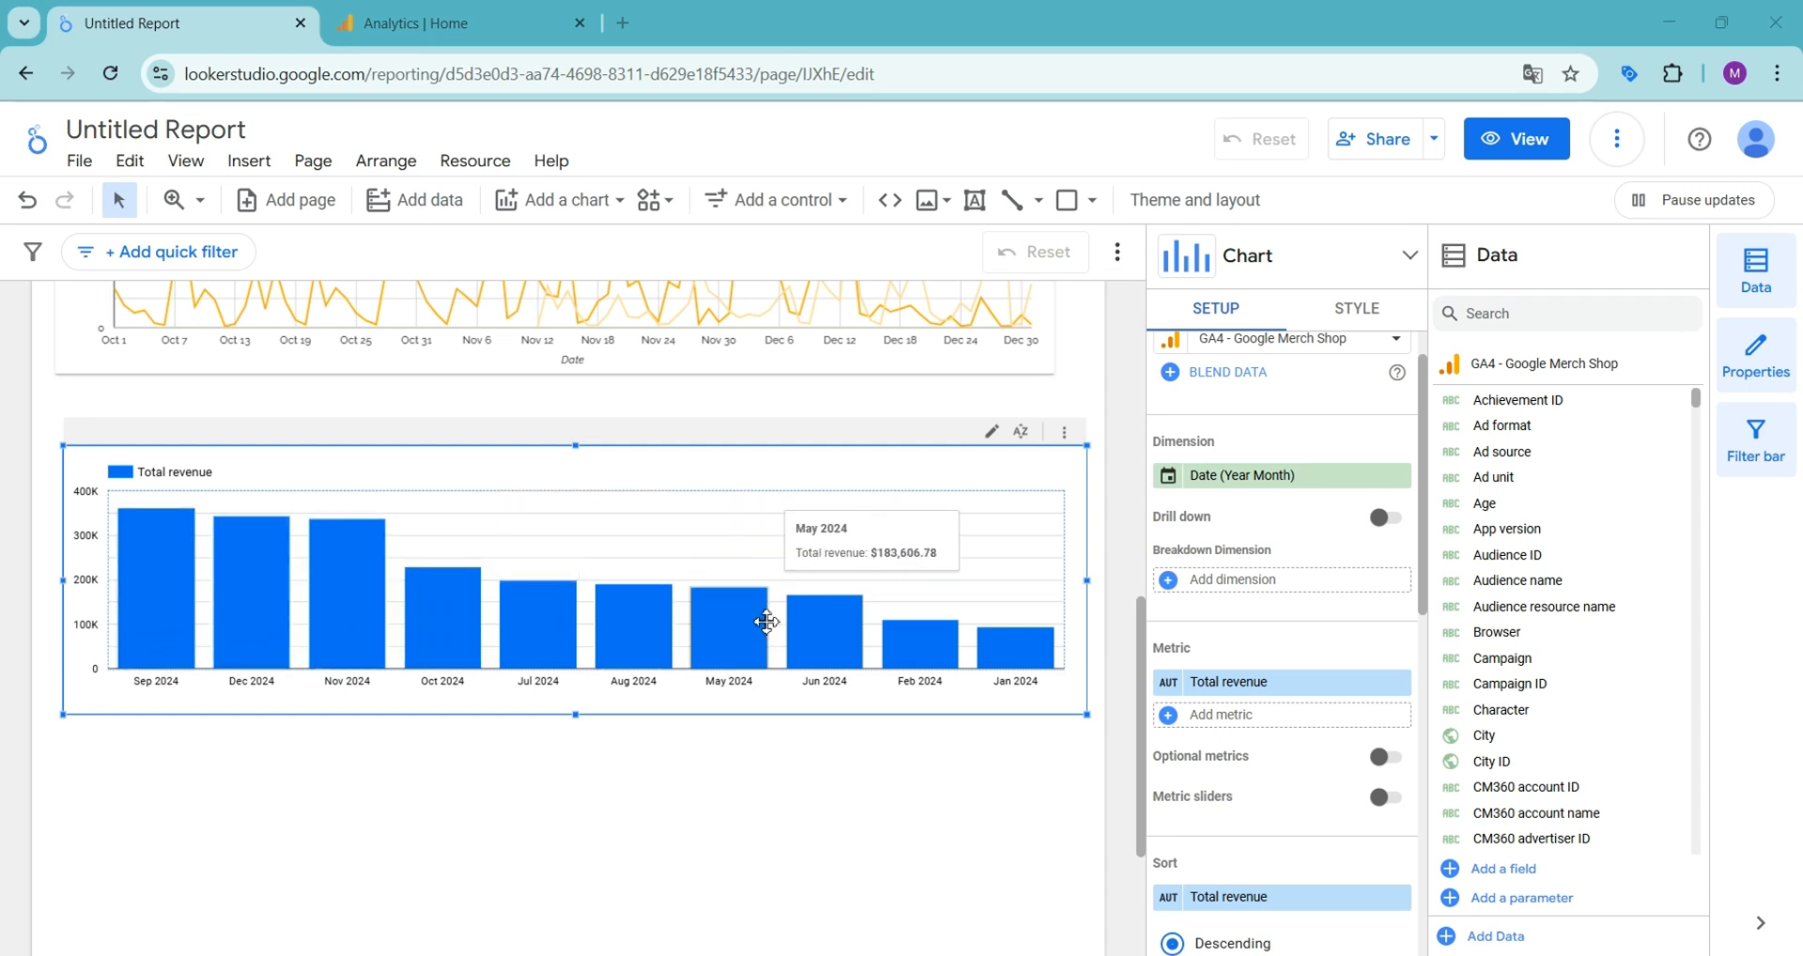
scroll(1277, 634, "down", 4)
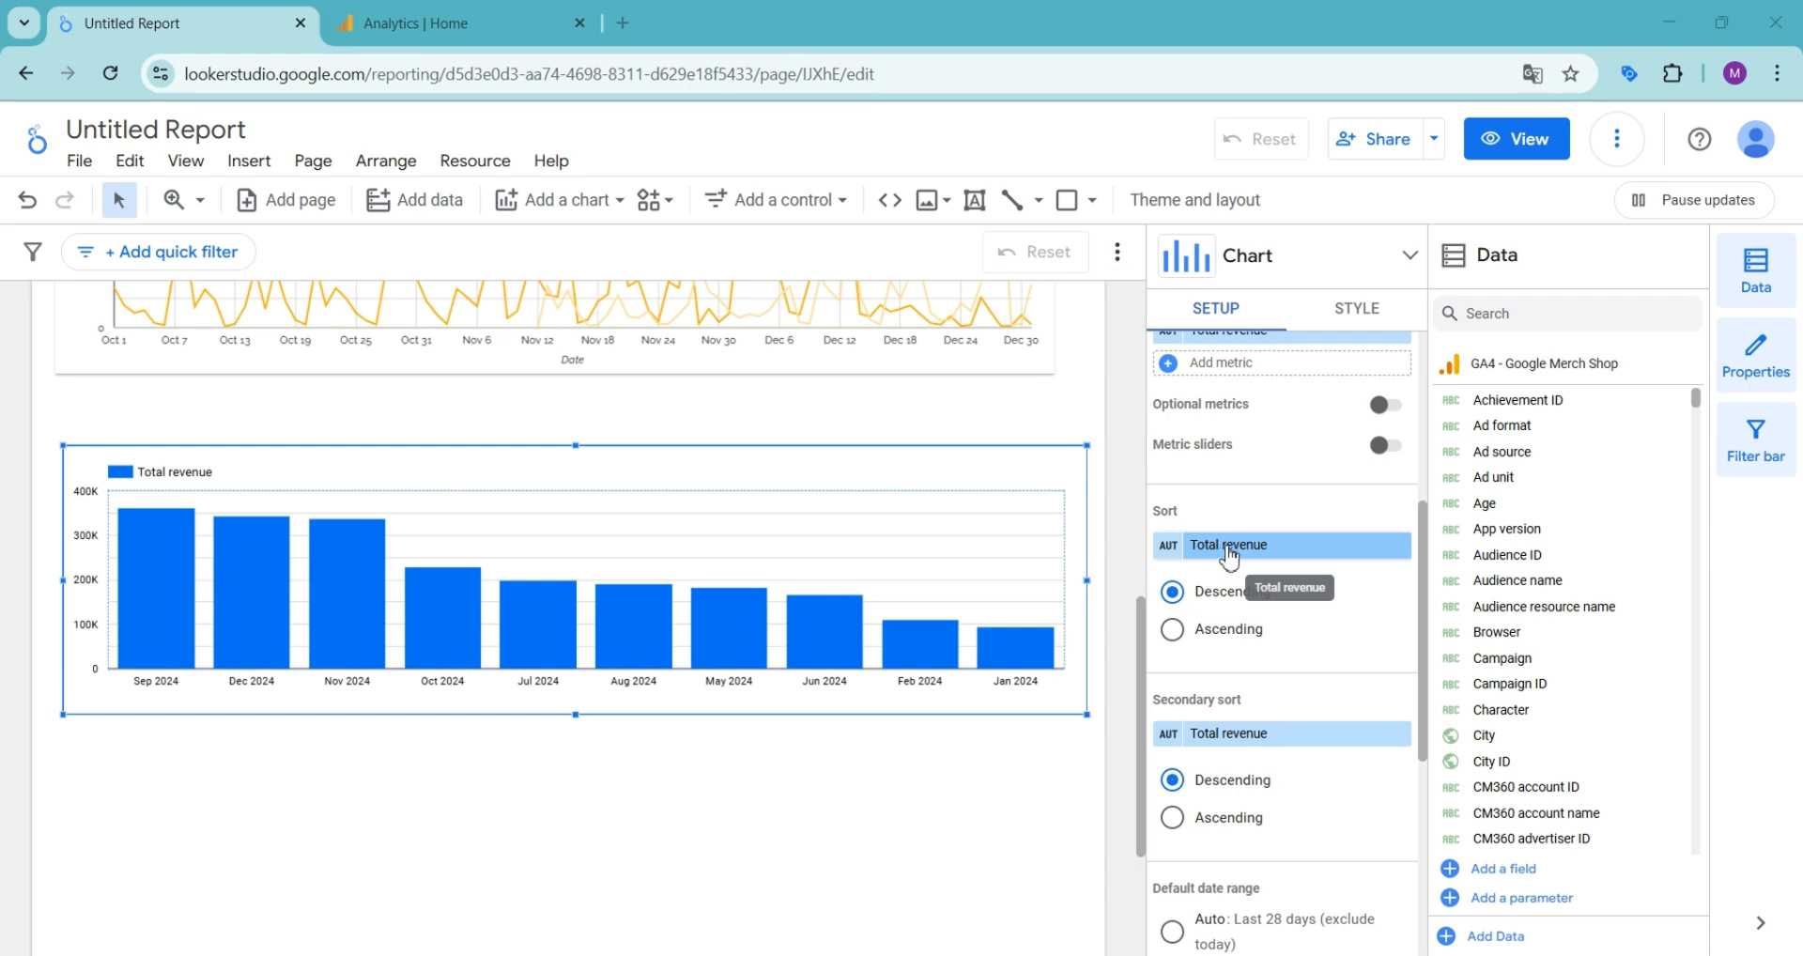
left_click(1233, 561)
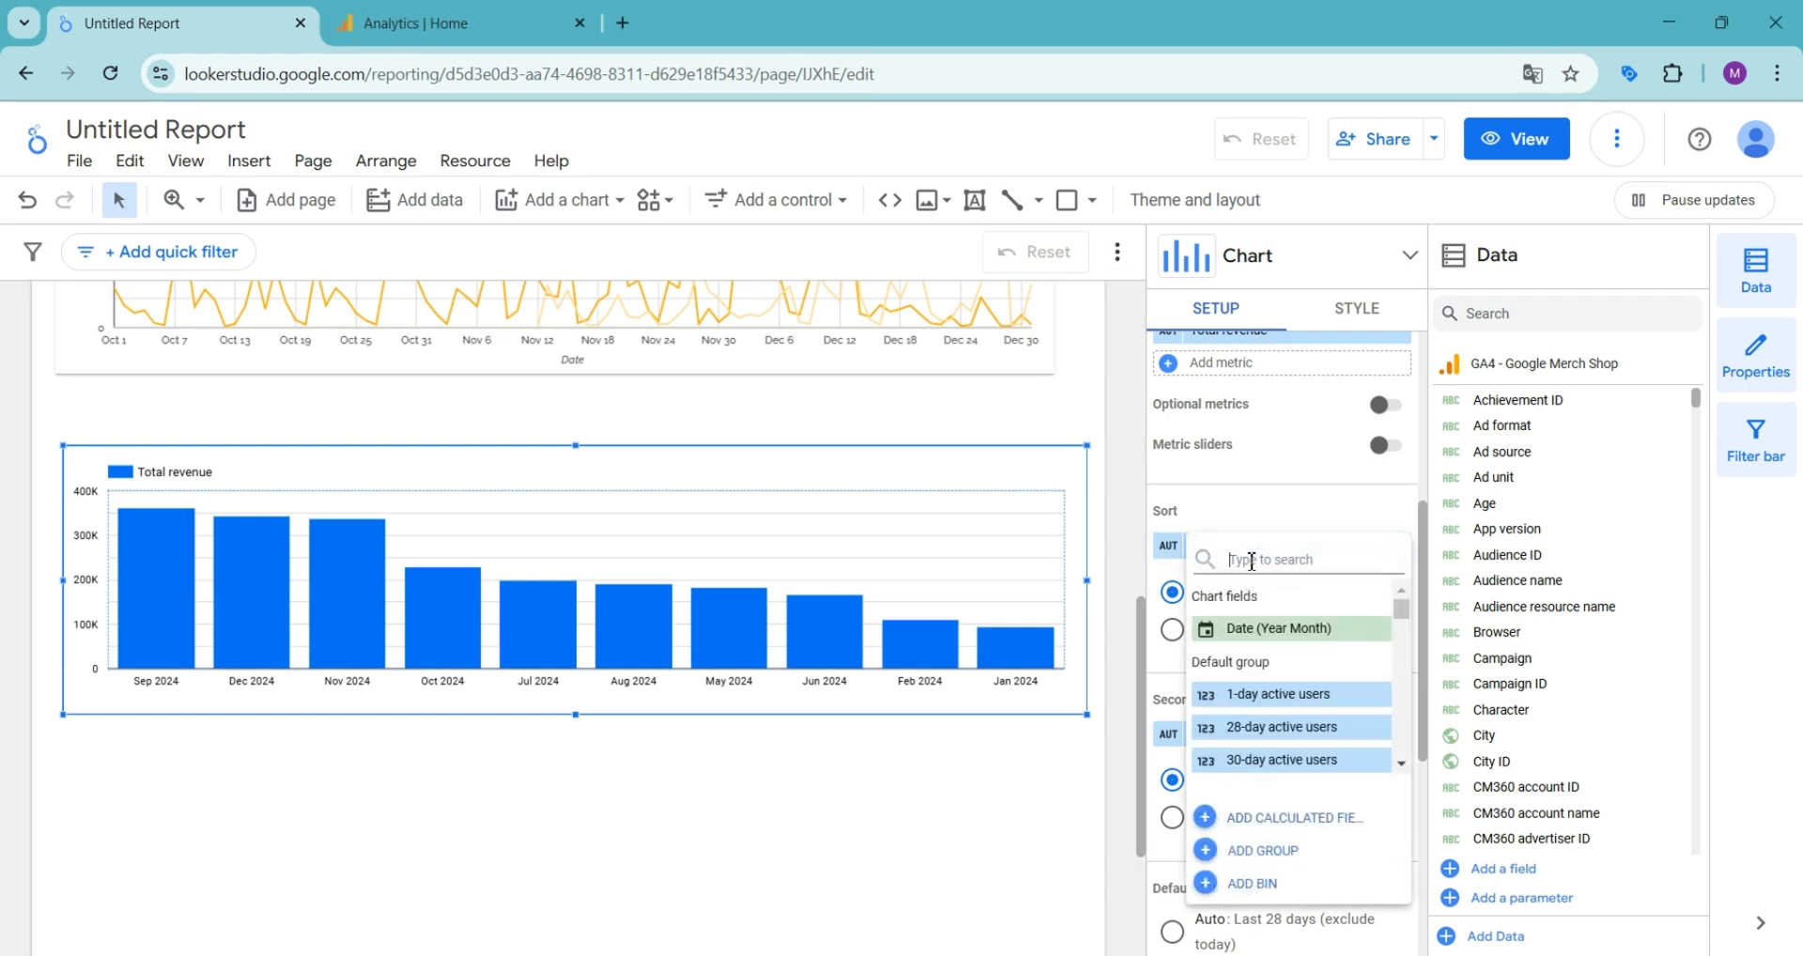
left_click(1268, 628)
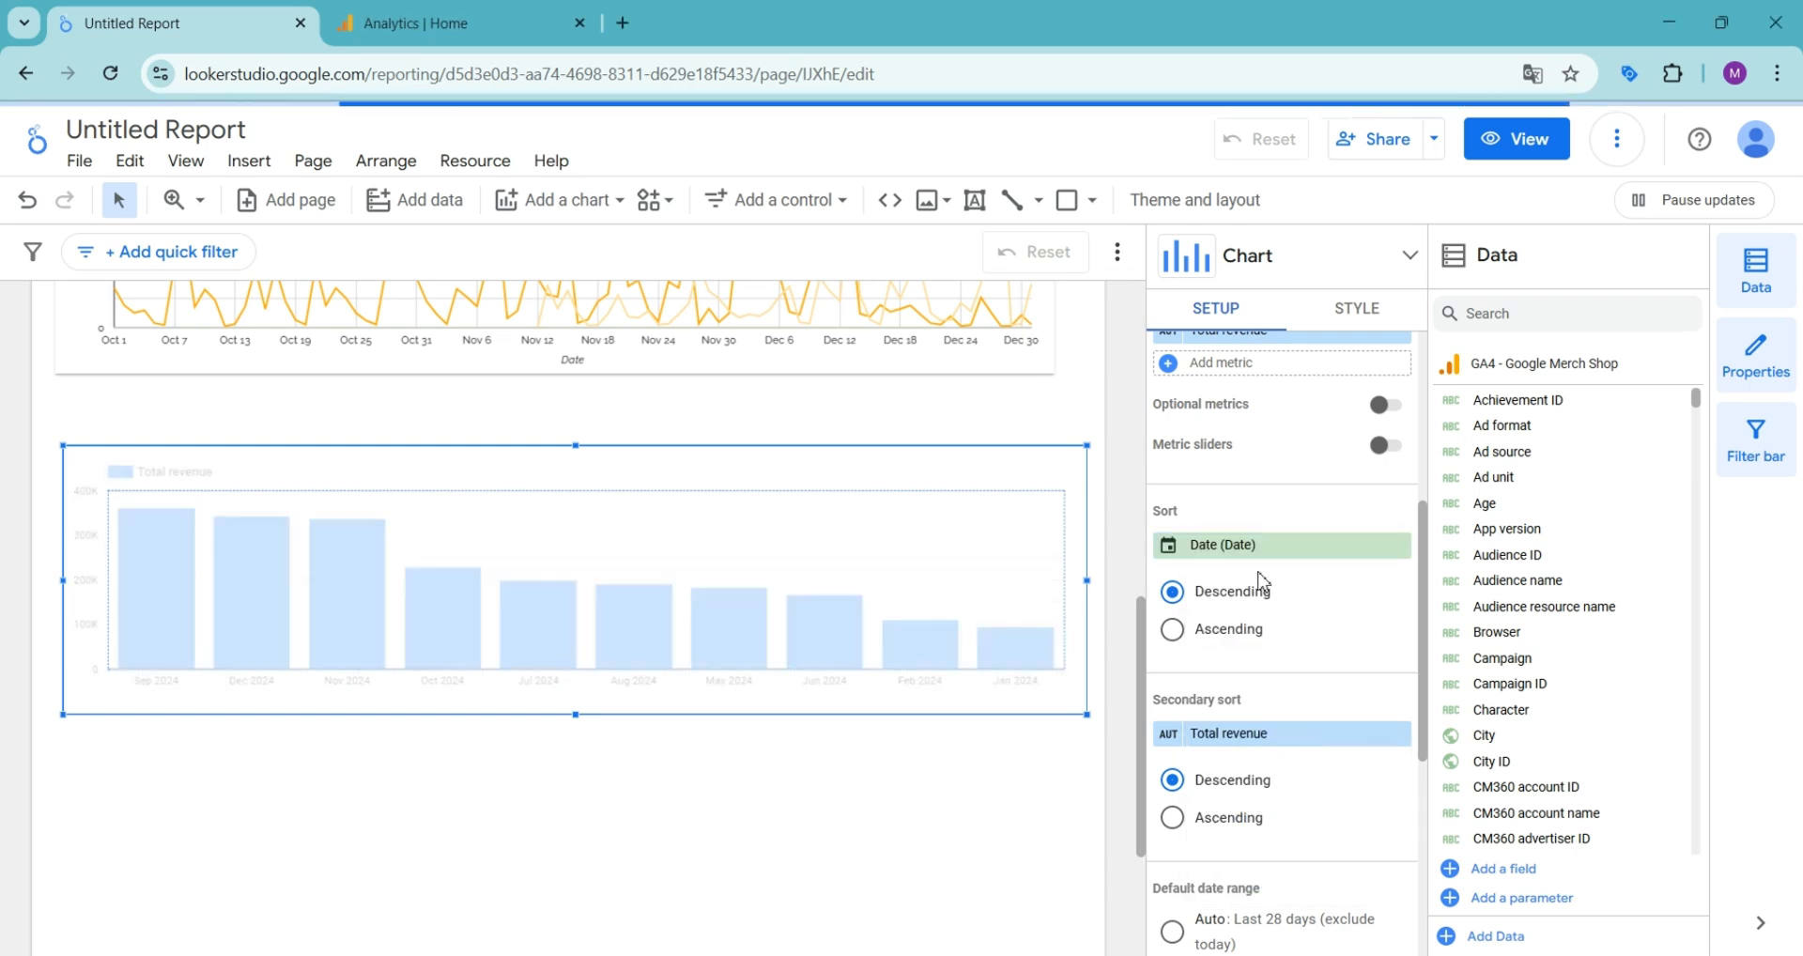
left_click(1173, 637)
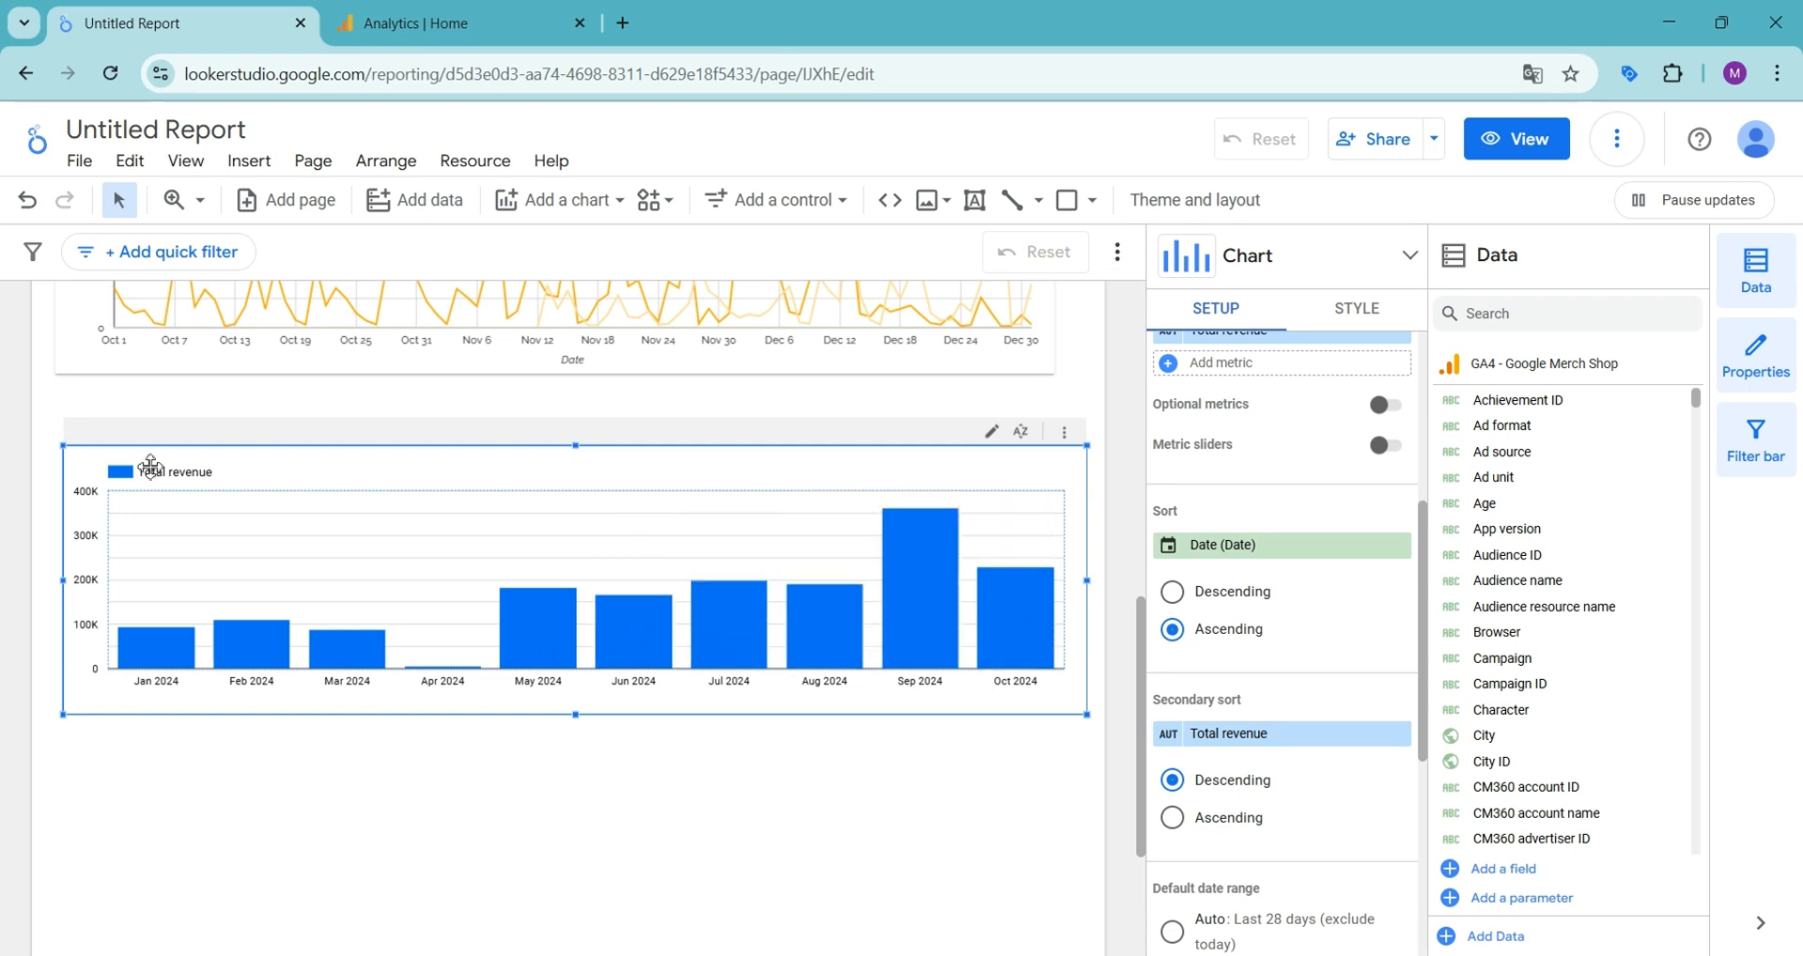
- Show data labels on the column chart's bars and format them as compact numbers
left_click(1364, 309)
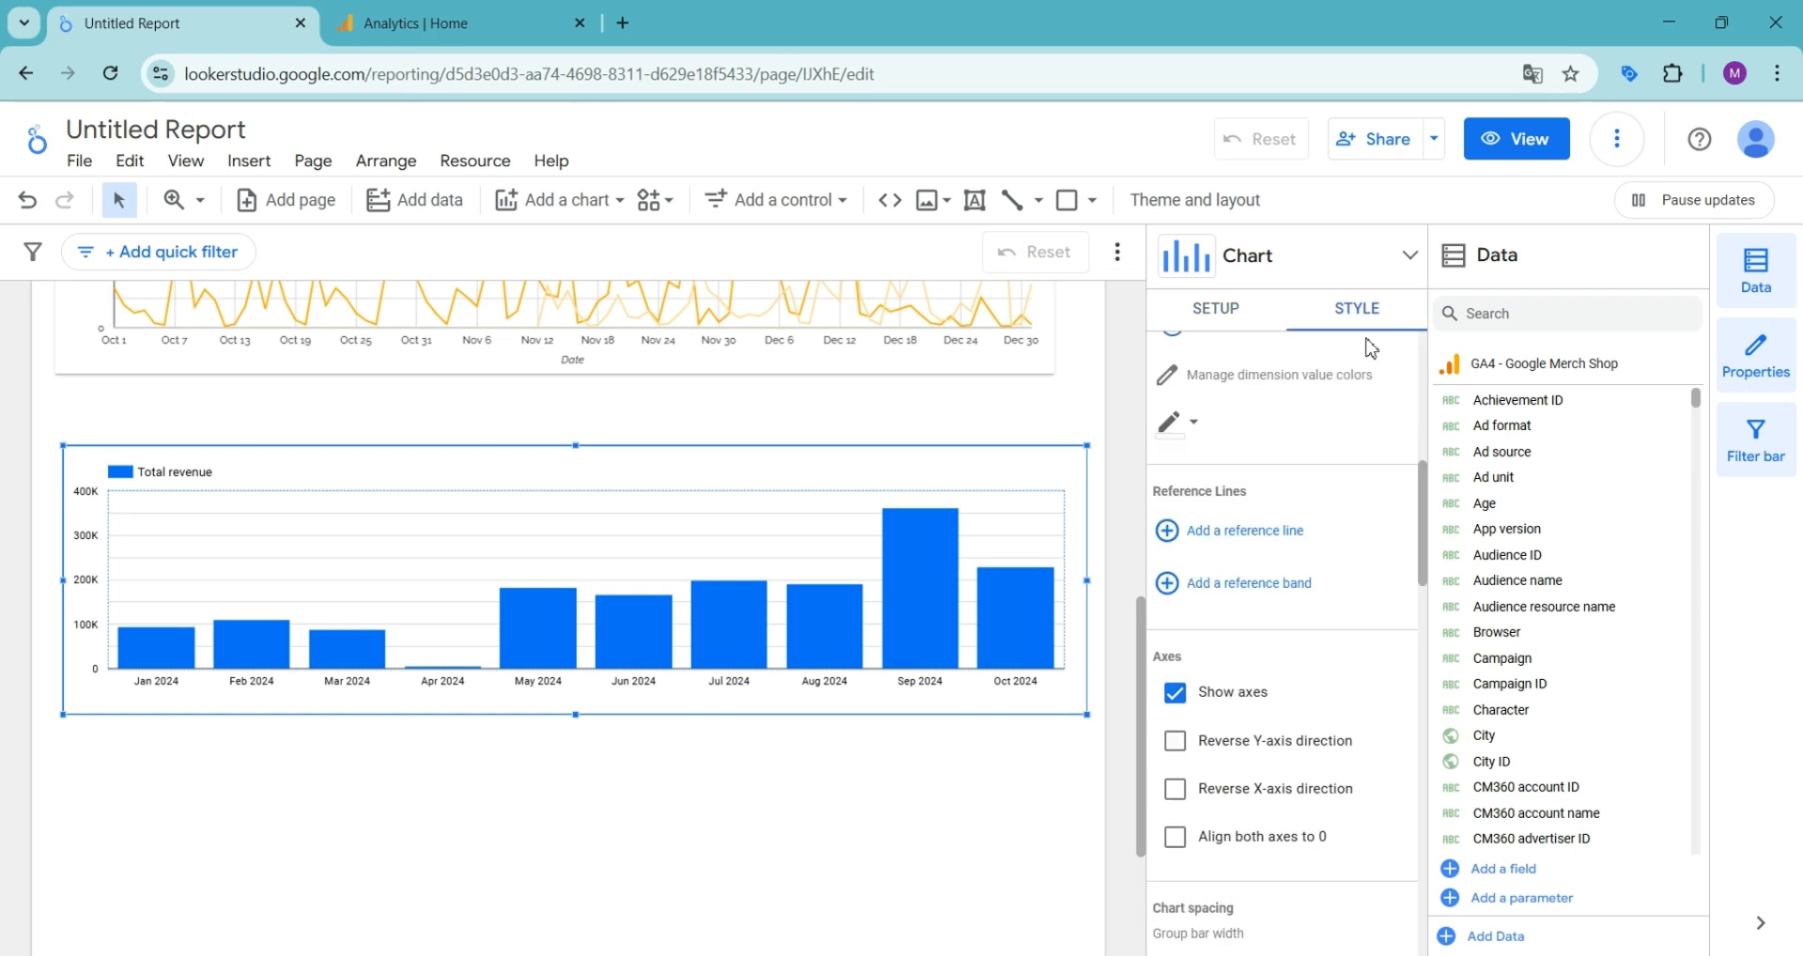
scroll(1346, 561, "up", 7)
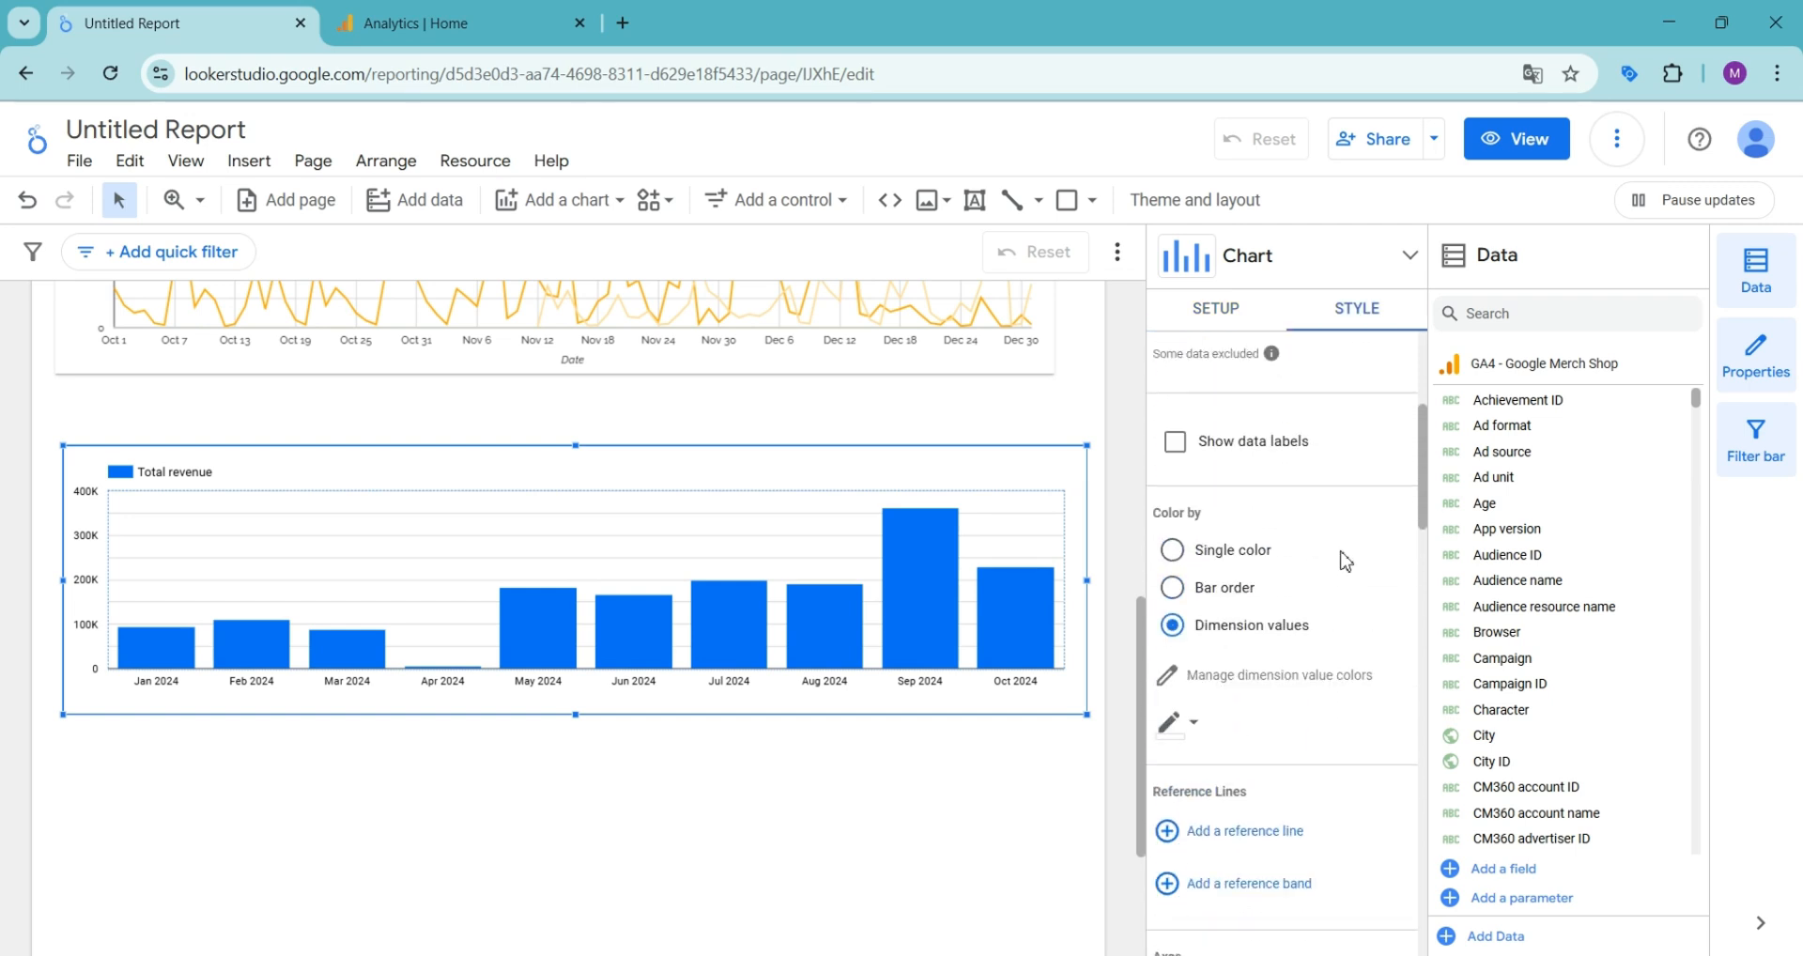
double_click(1240, 613)
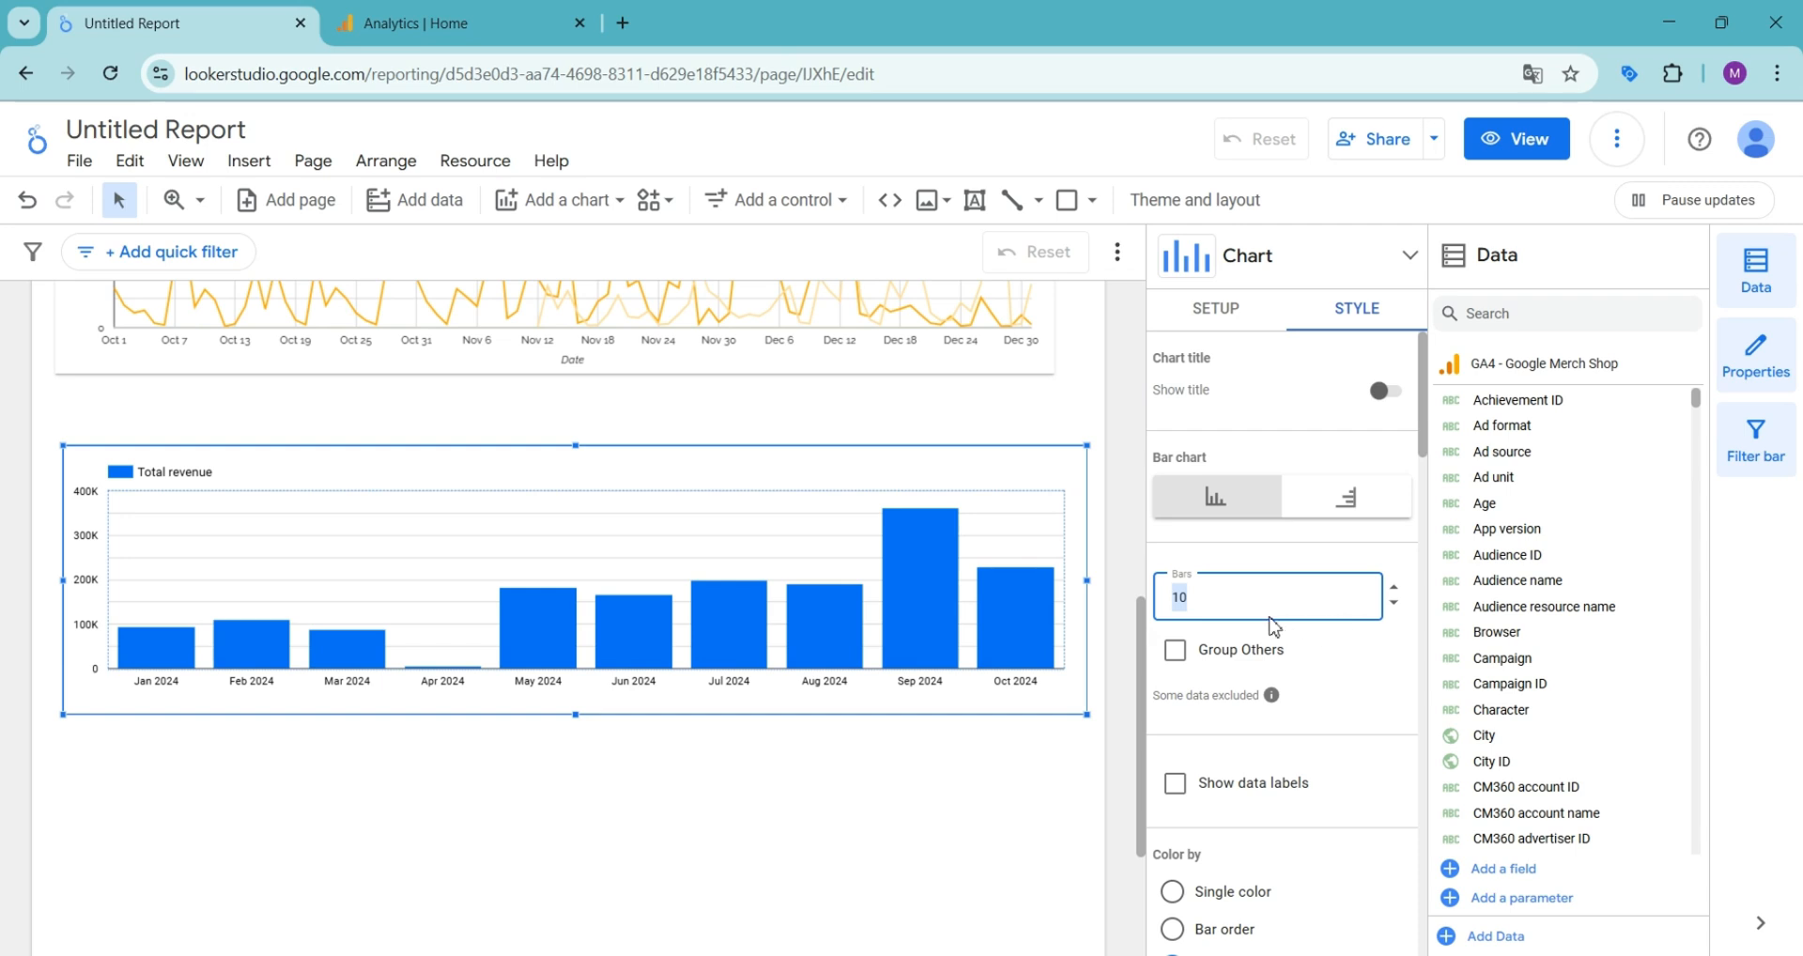
left_click(1339, 646)
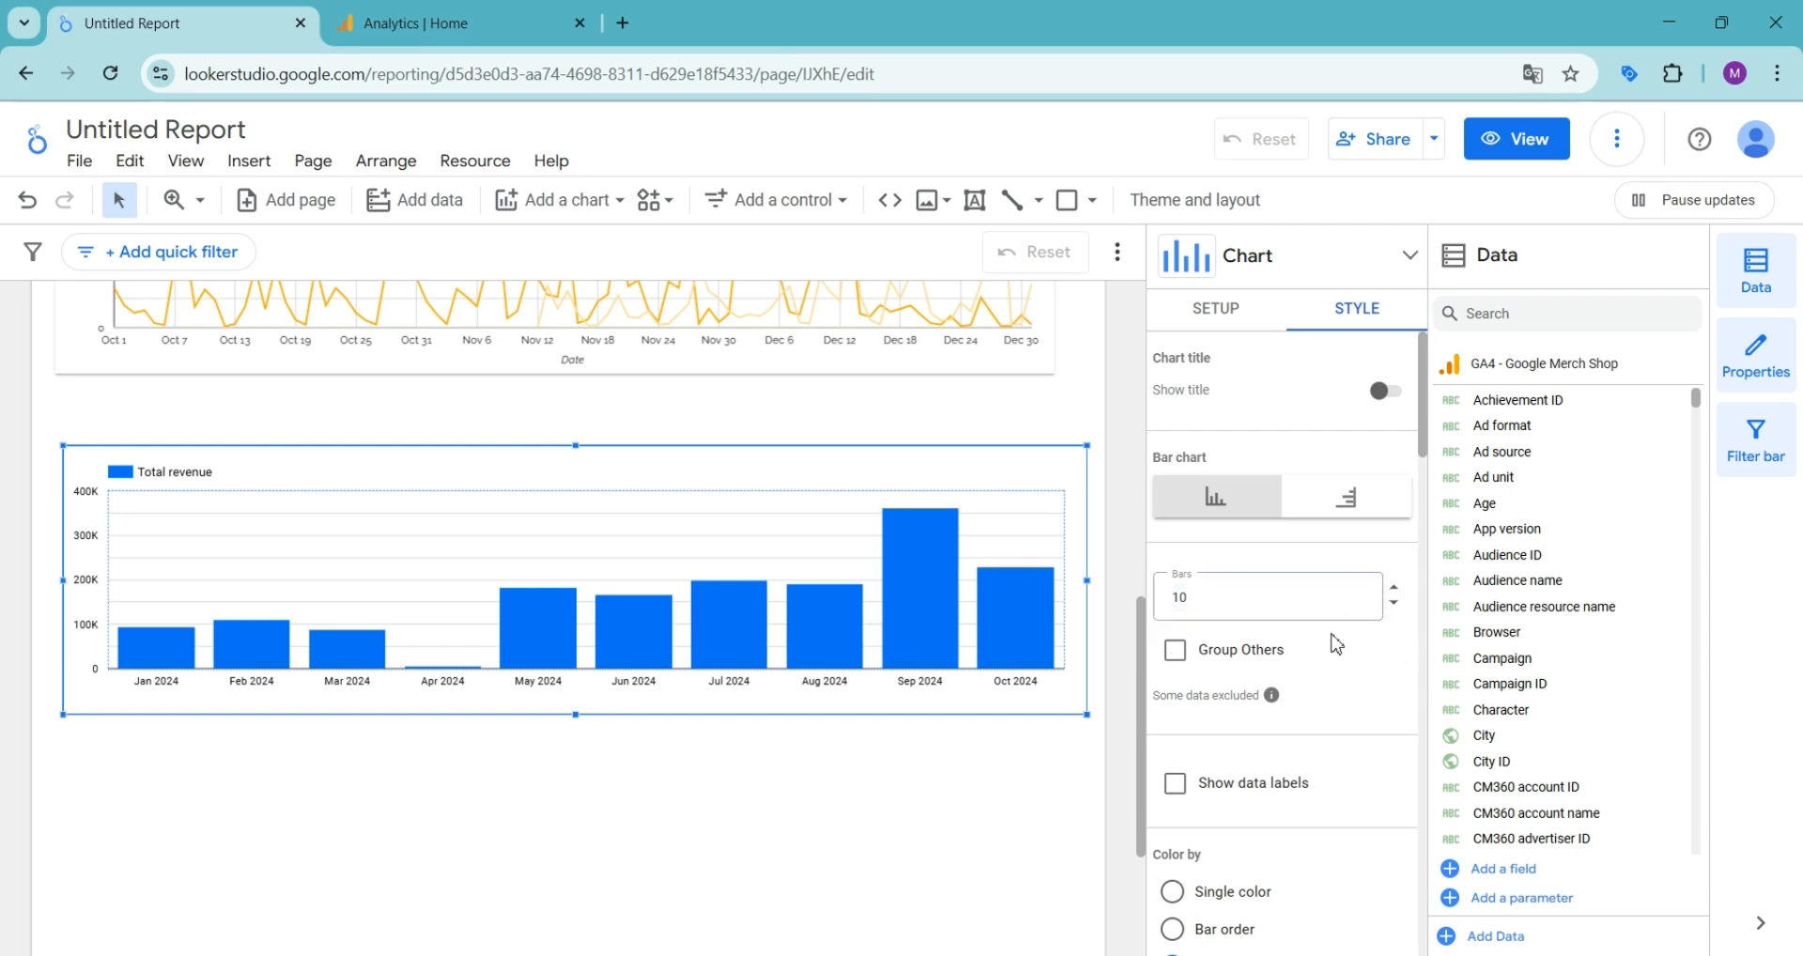
scroll(1353, 657, "down", 2)
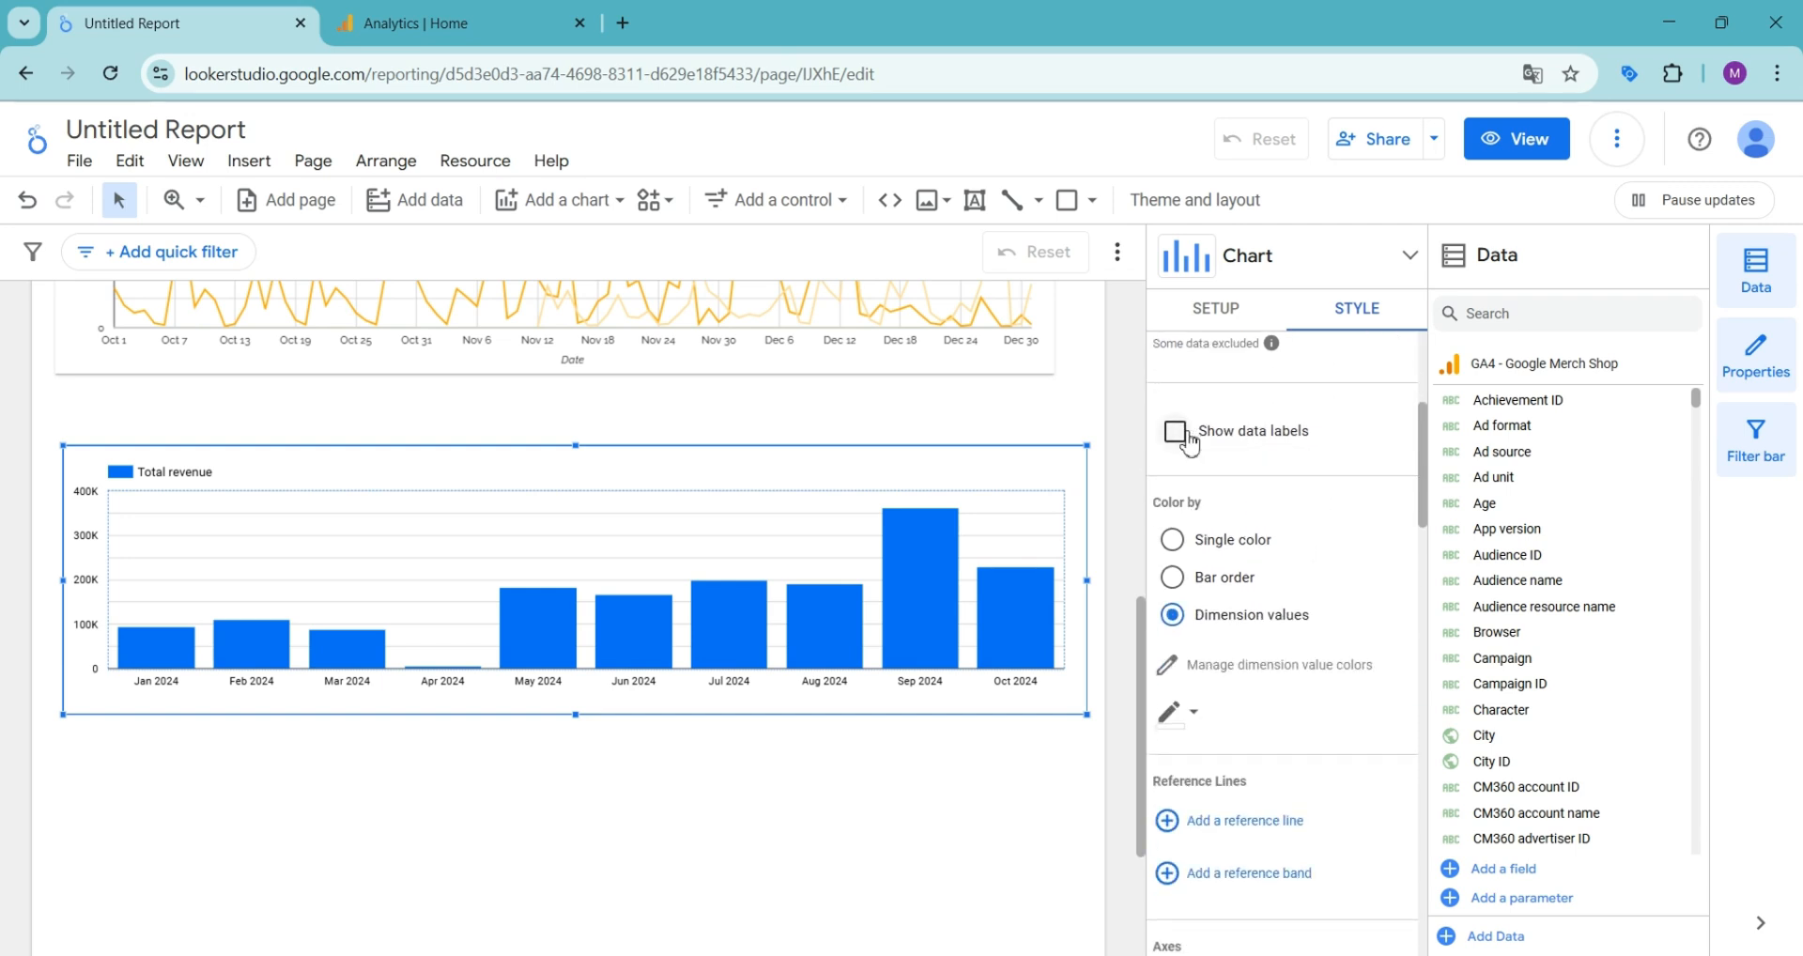
left_click(1180, 447)
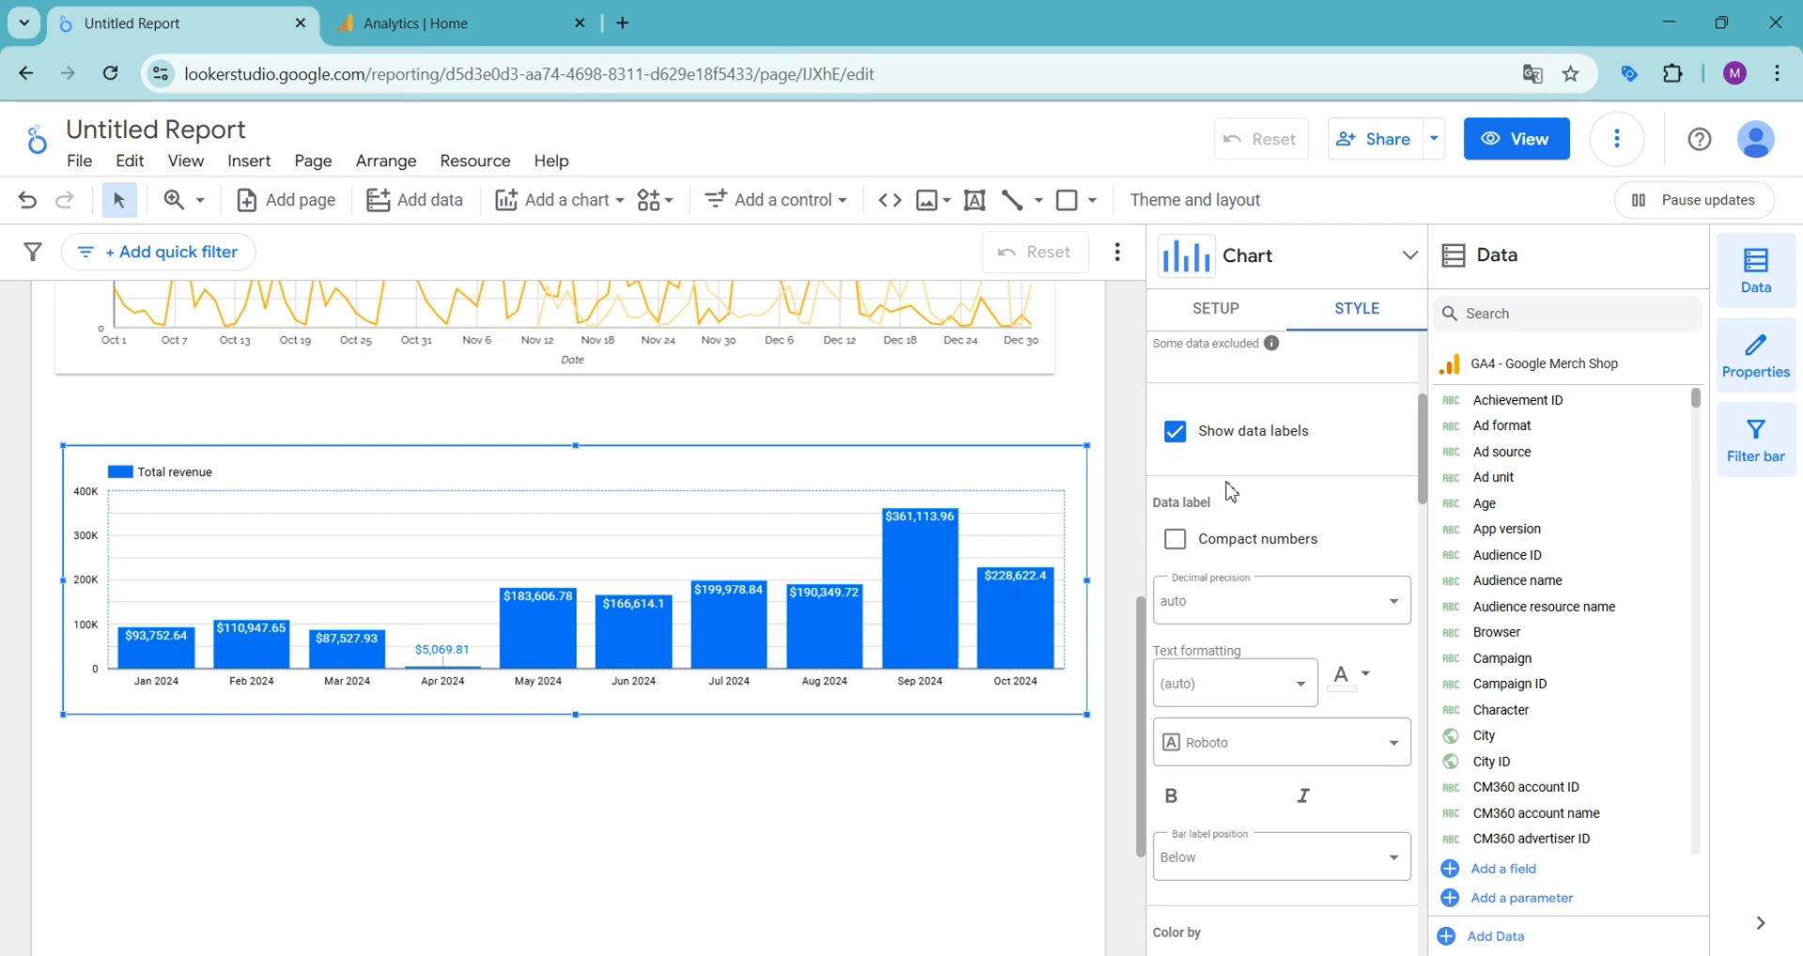
left_click(1175, 539)
- Reduce the column chart's group bar width to 75%
scroll(1230, 544, "down", 3)
scroll(1231, 542, "down", 5)
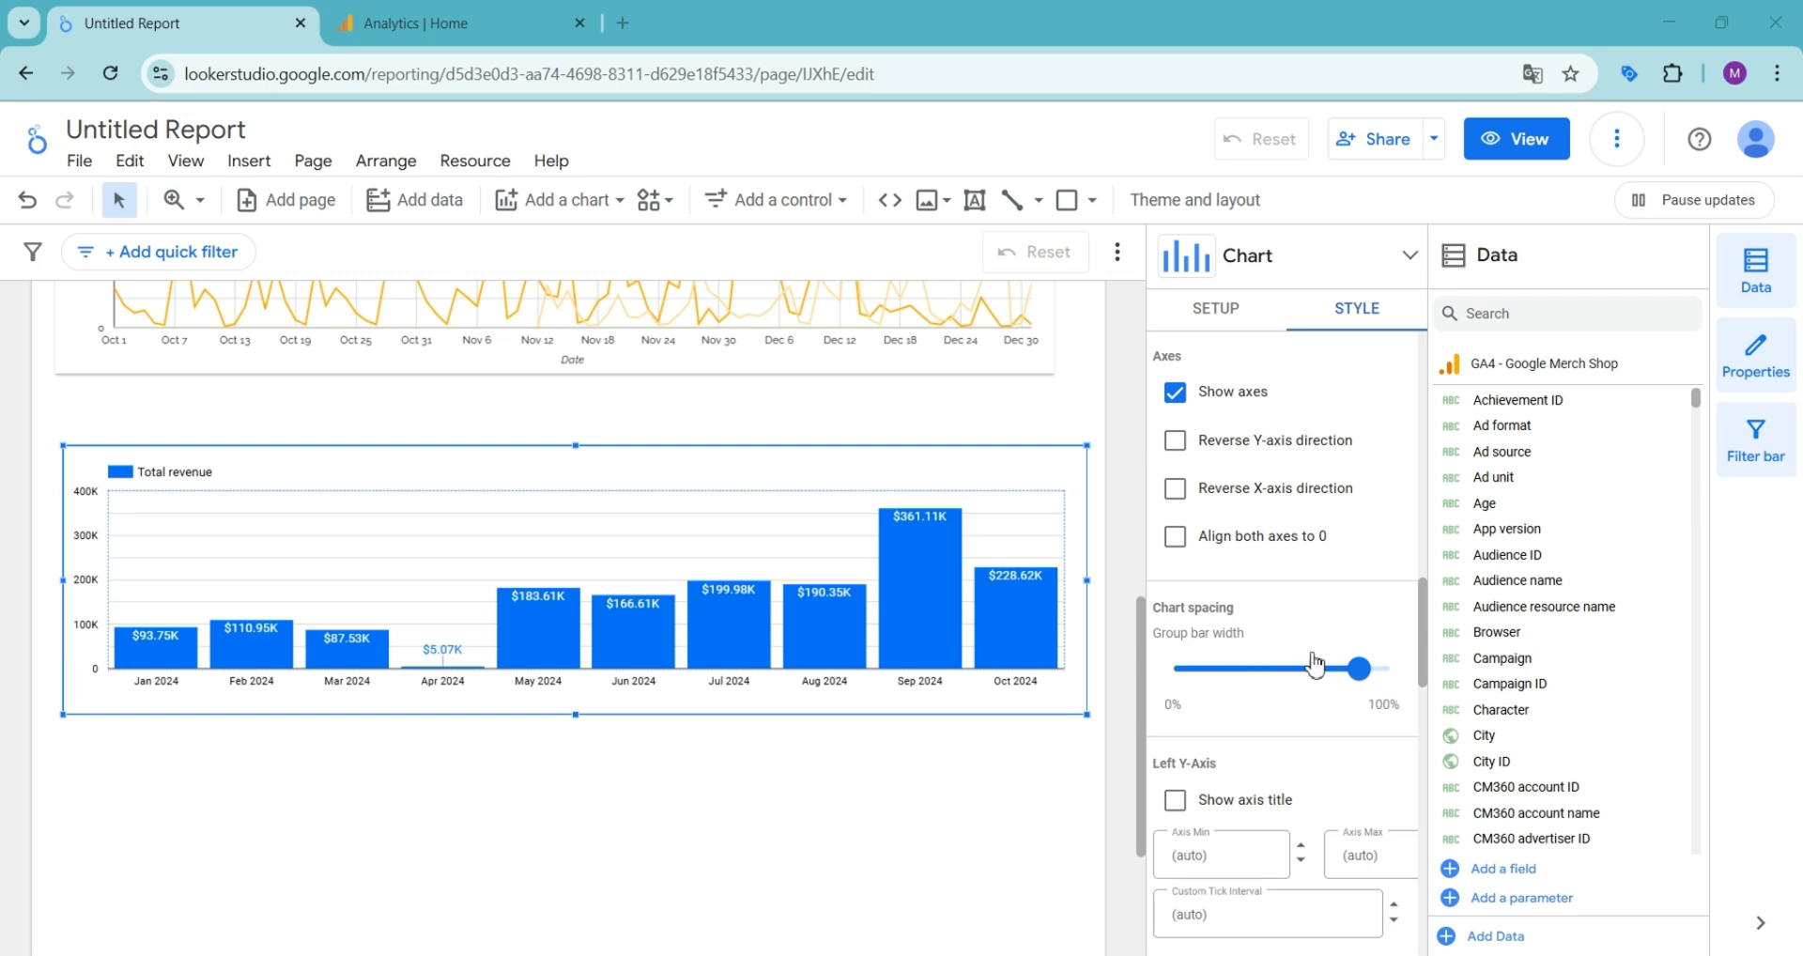
mouse_move(1359, 668)
left_mouse_down()
mouse_move(1304, 675)
mouse_move(1334, 669)
left_mouse_up()
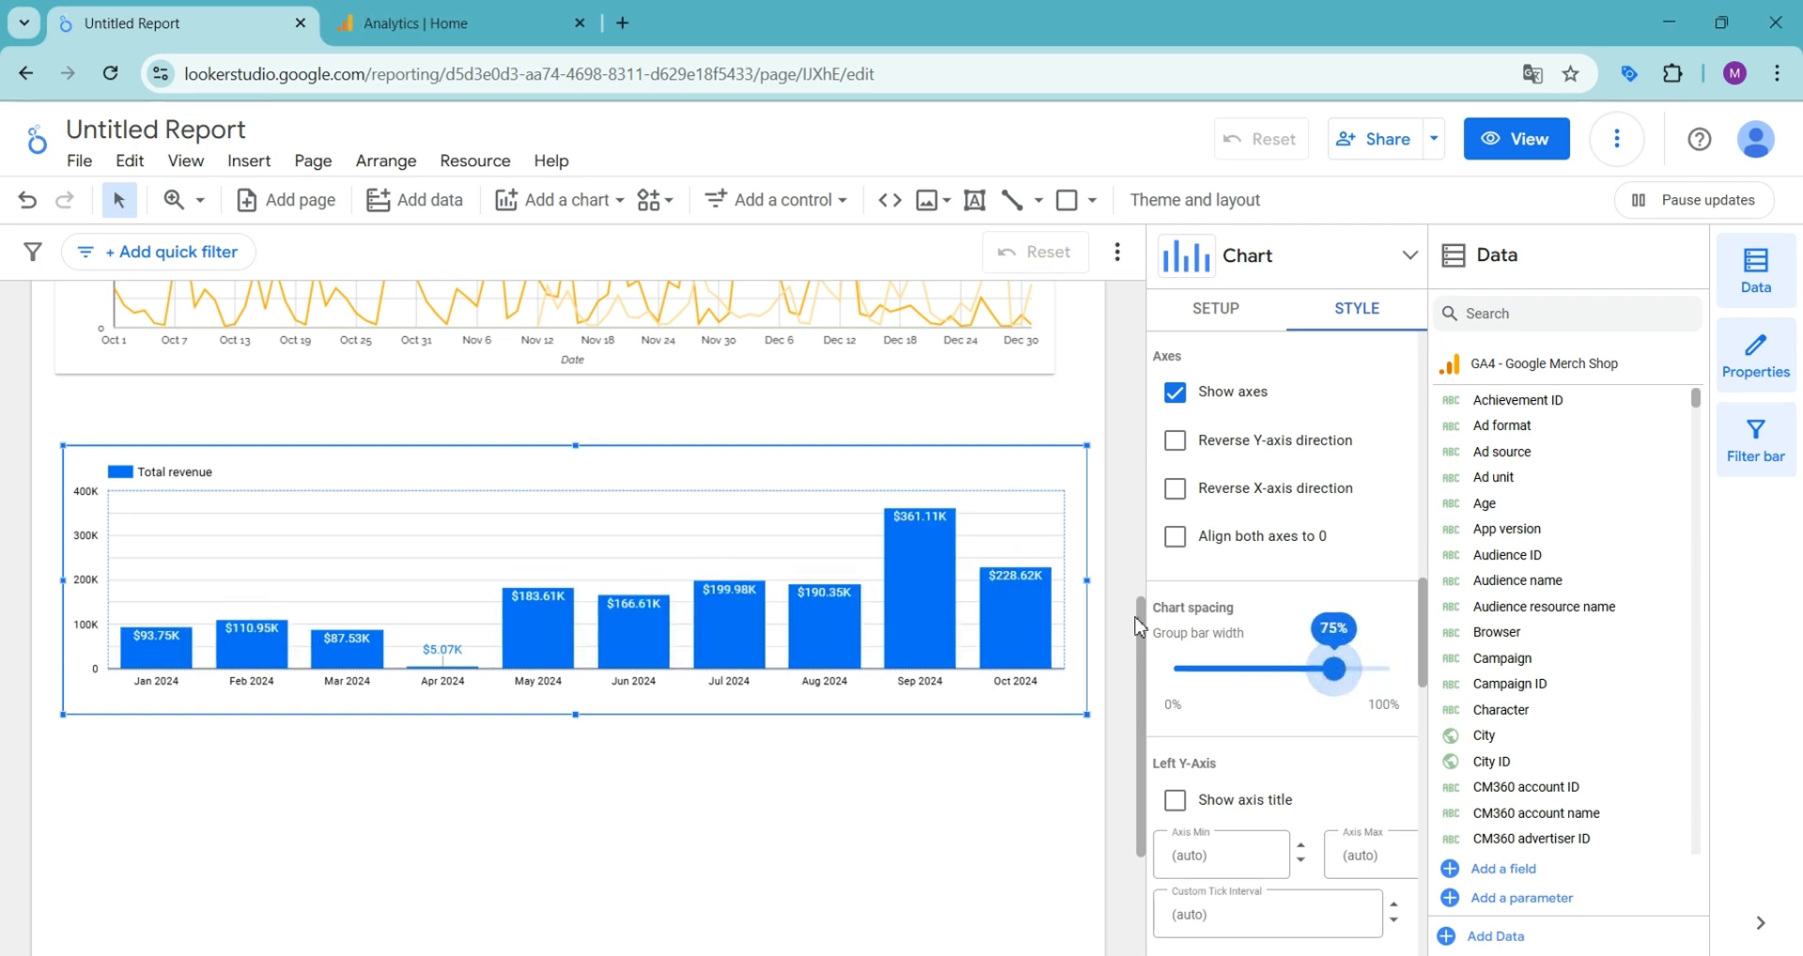
scroll(1301, 601, "down", 10)
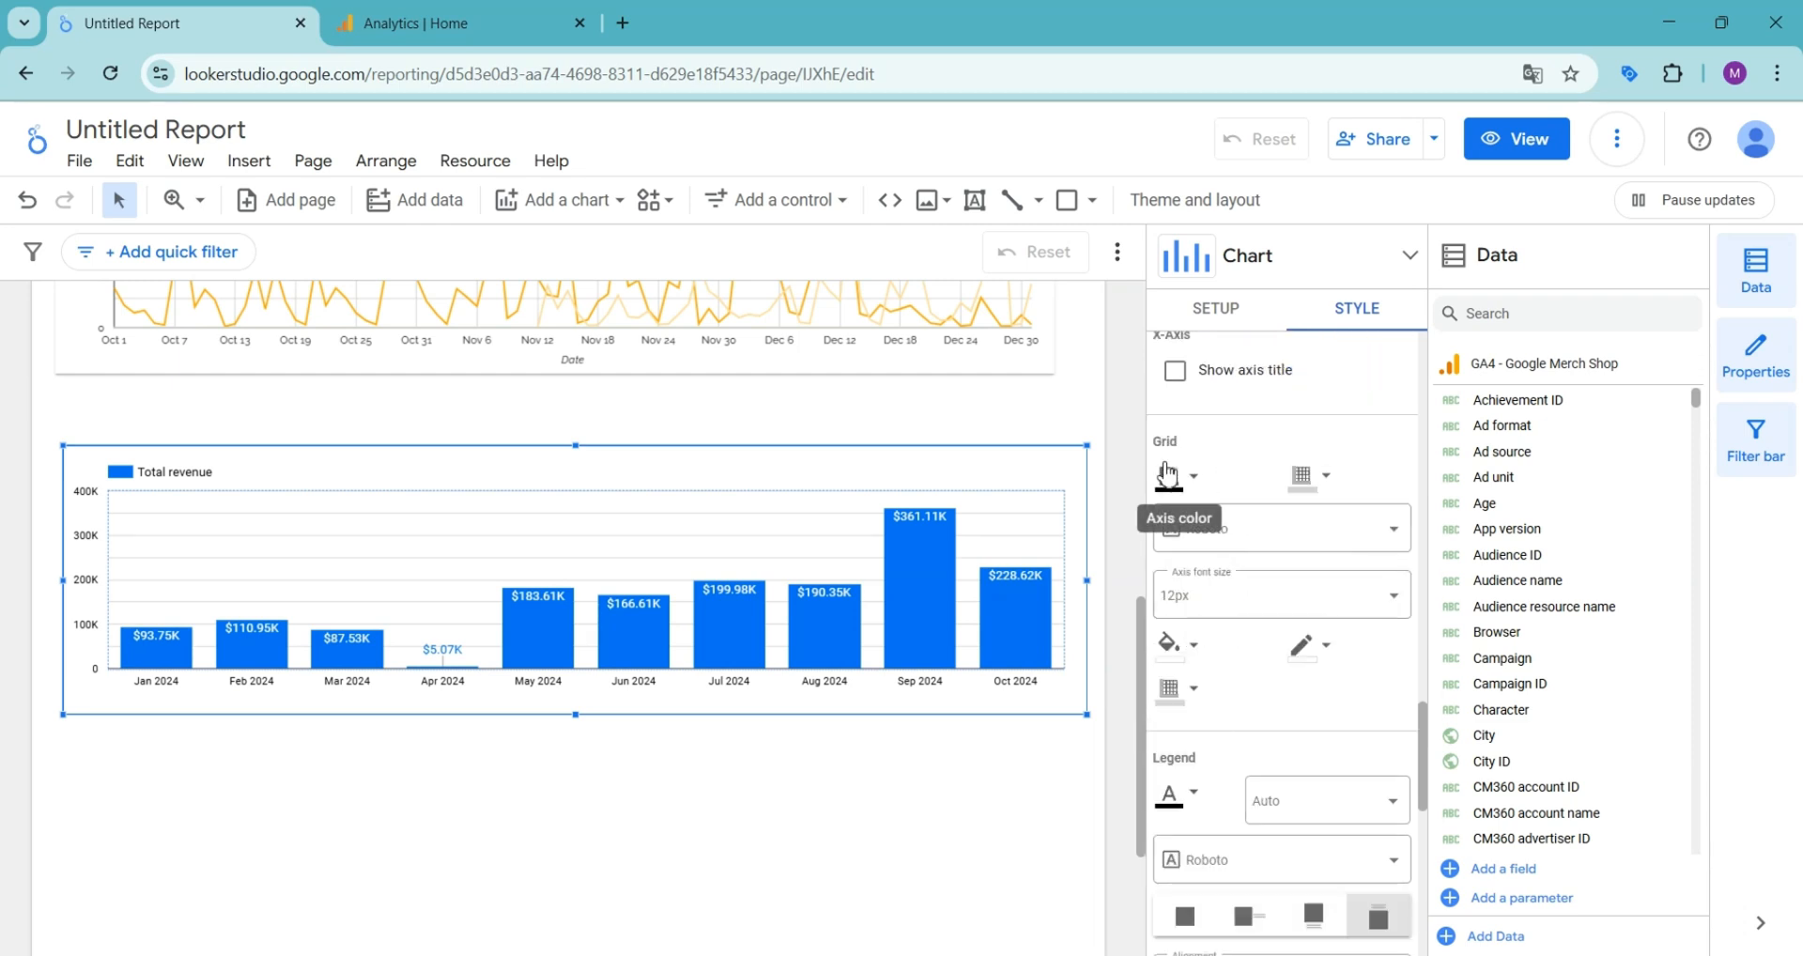
scroll(1287, 564, "down", 6)
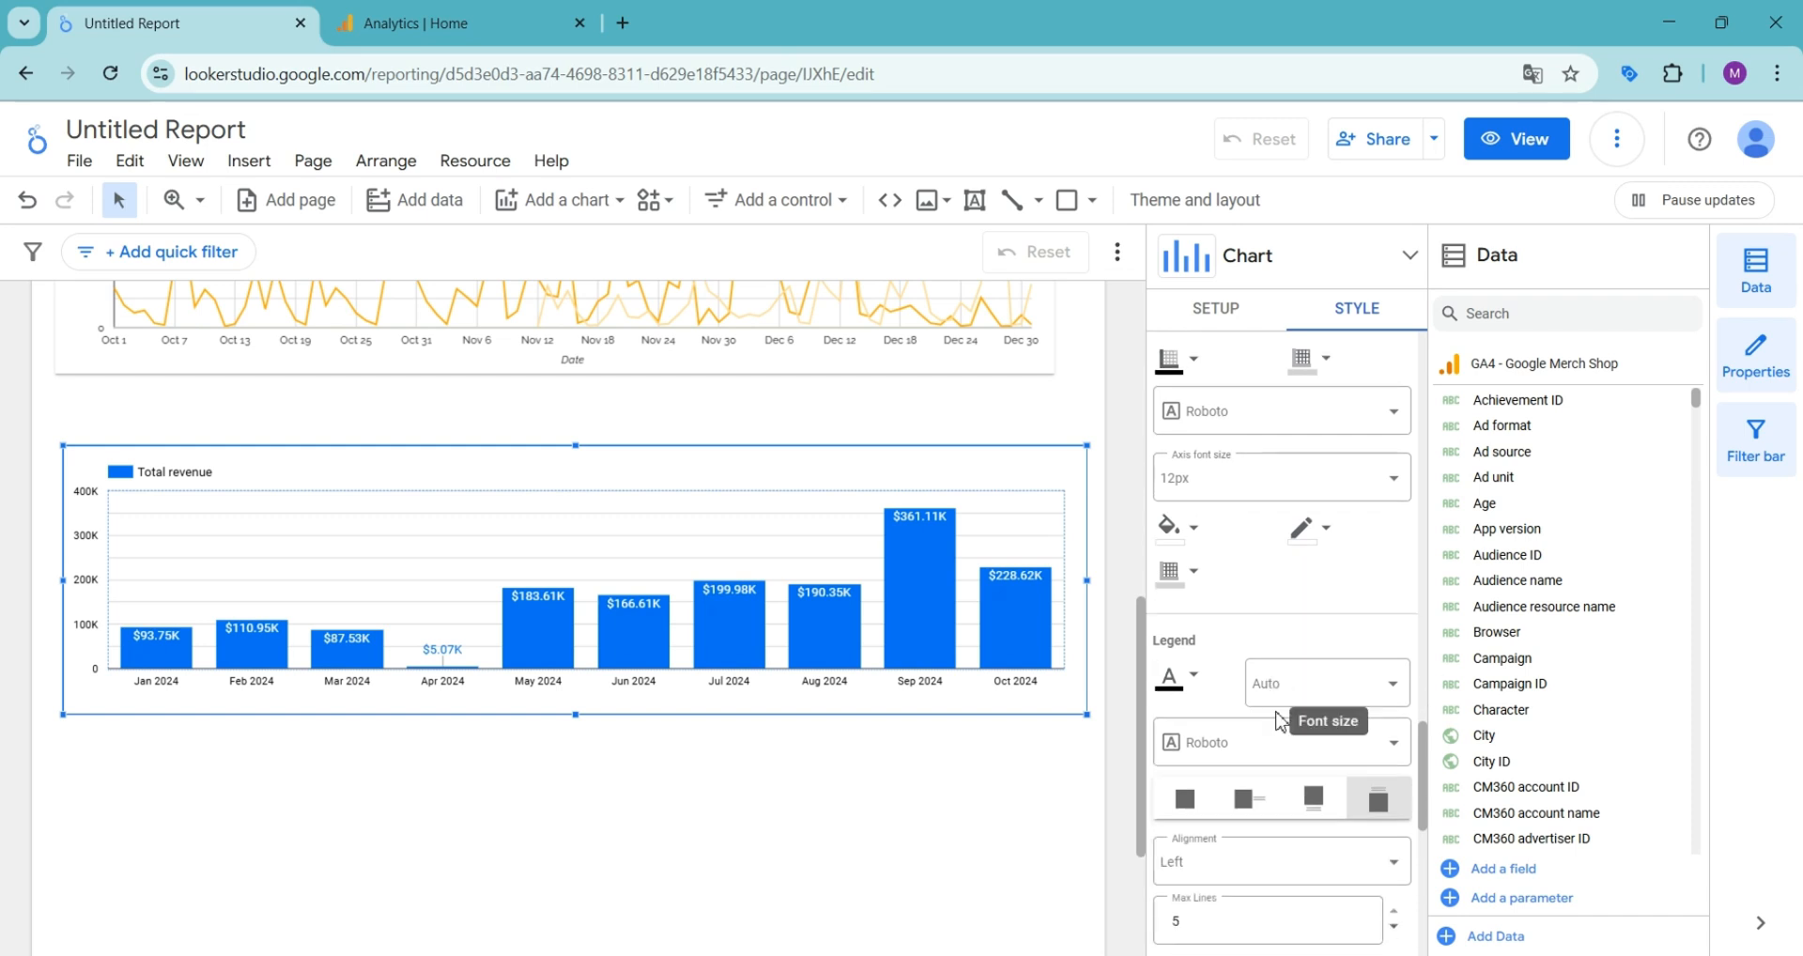
scroll(1246, 606, "down", 3)
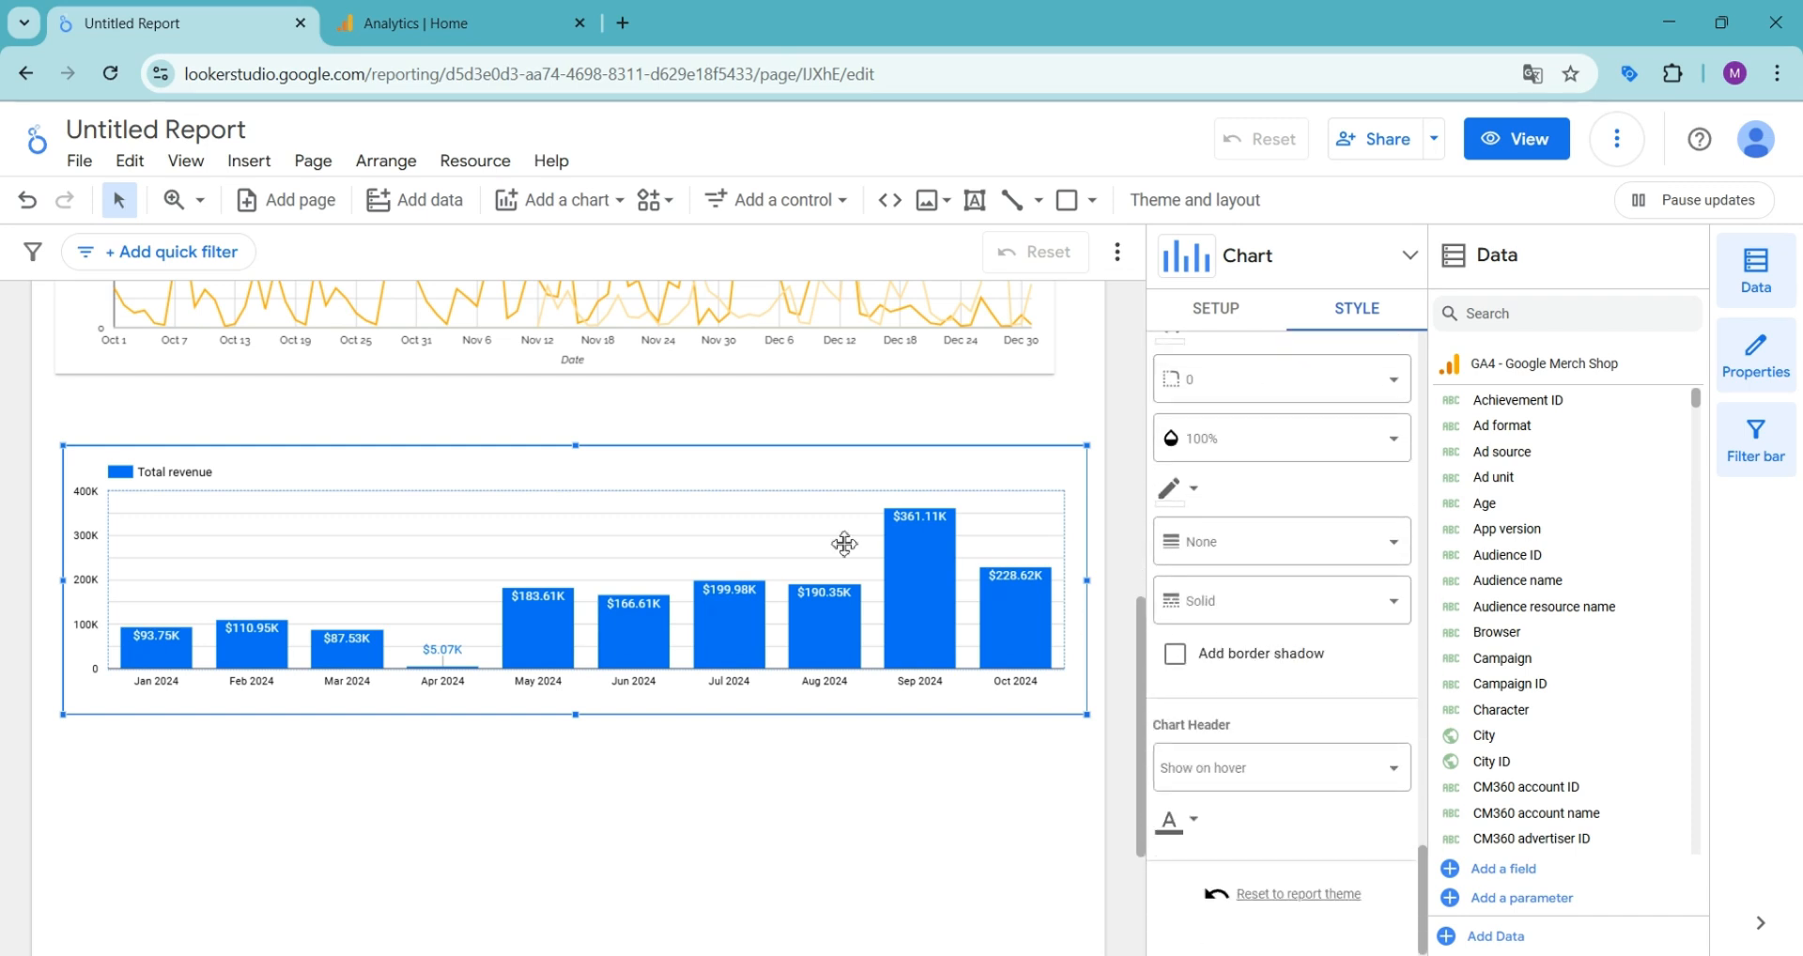
- Add a stacked column chart below the monthly revenue column chart and enlarge it to nearly the full page width
scroll(563, 582, "down", 3)
left_click(559, 199)
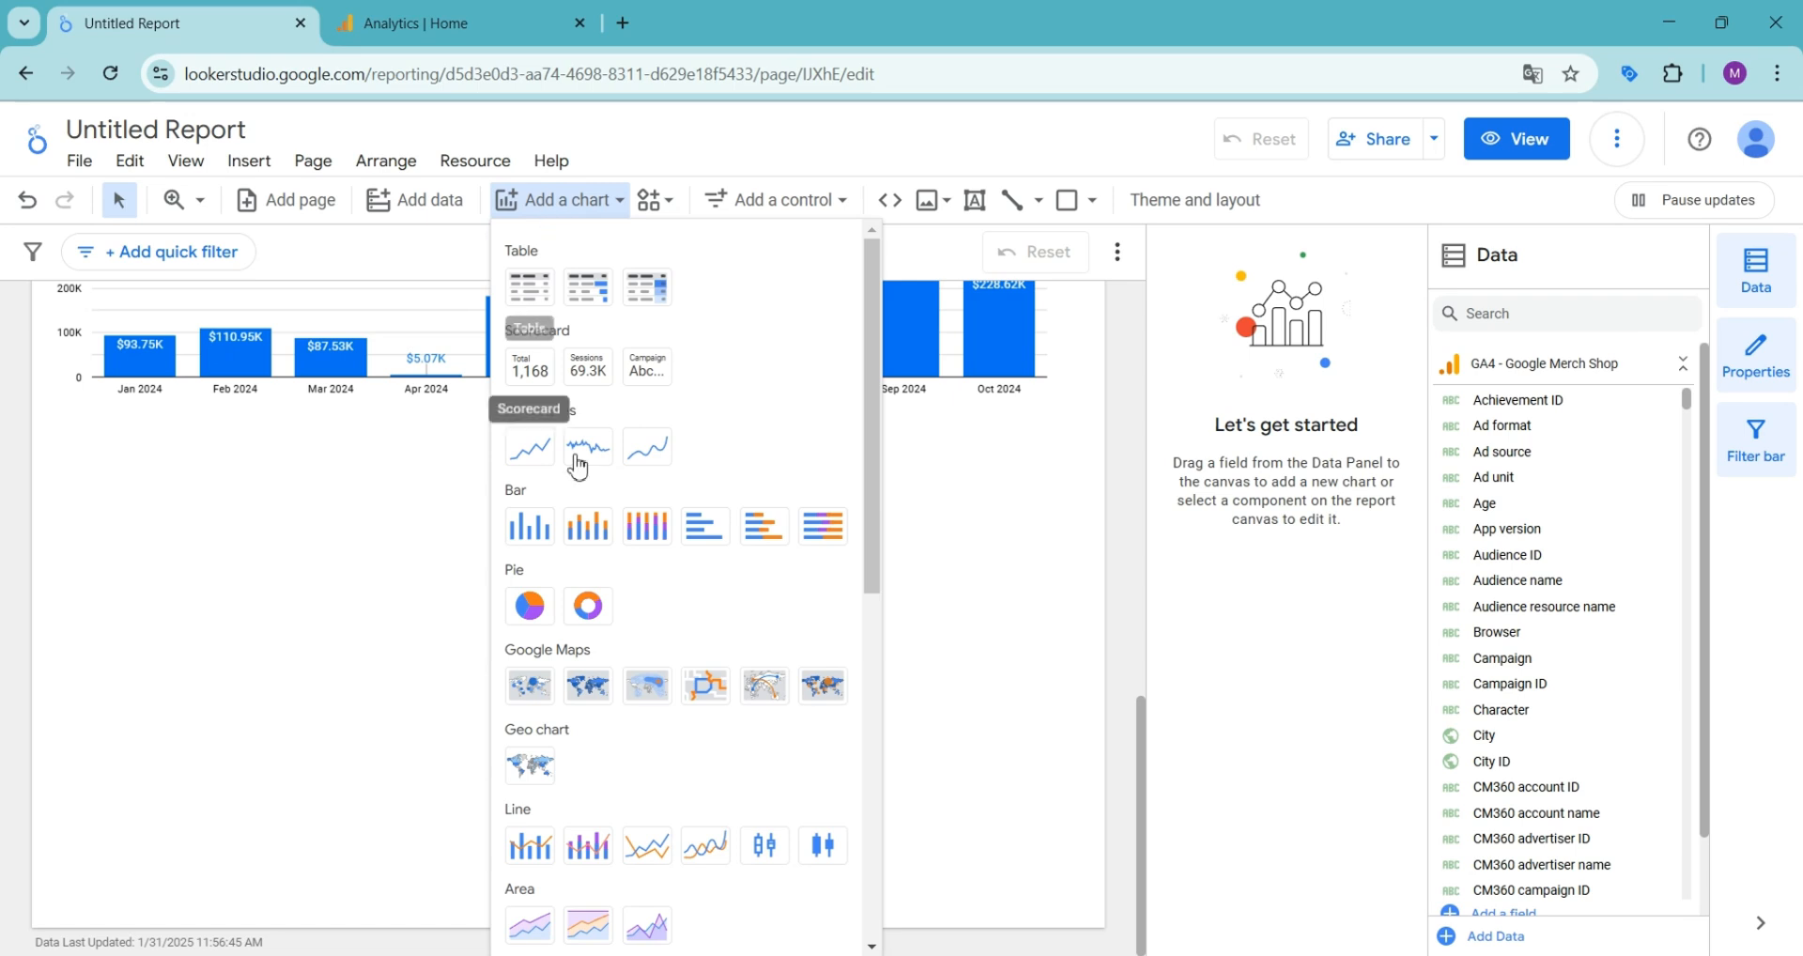
left_click(596, 531)
left_click(41, 475)
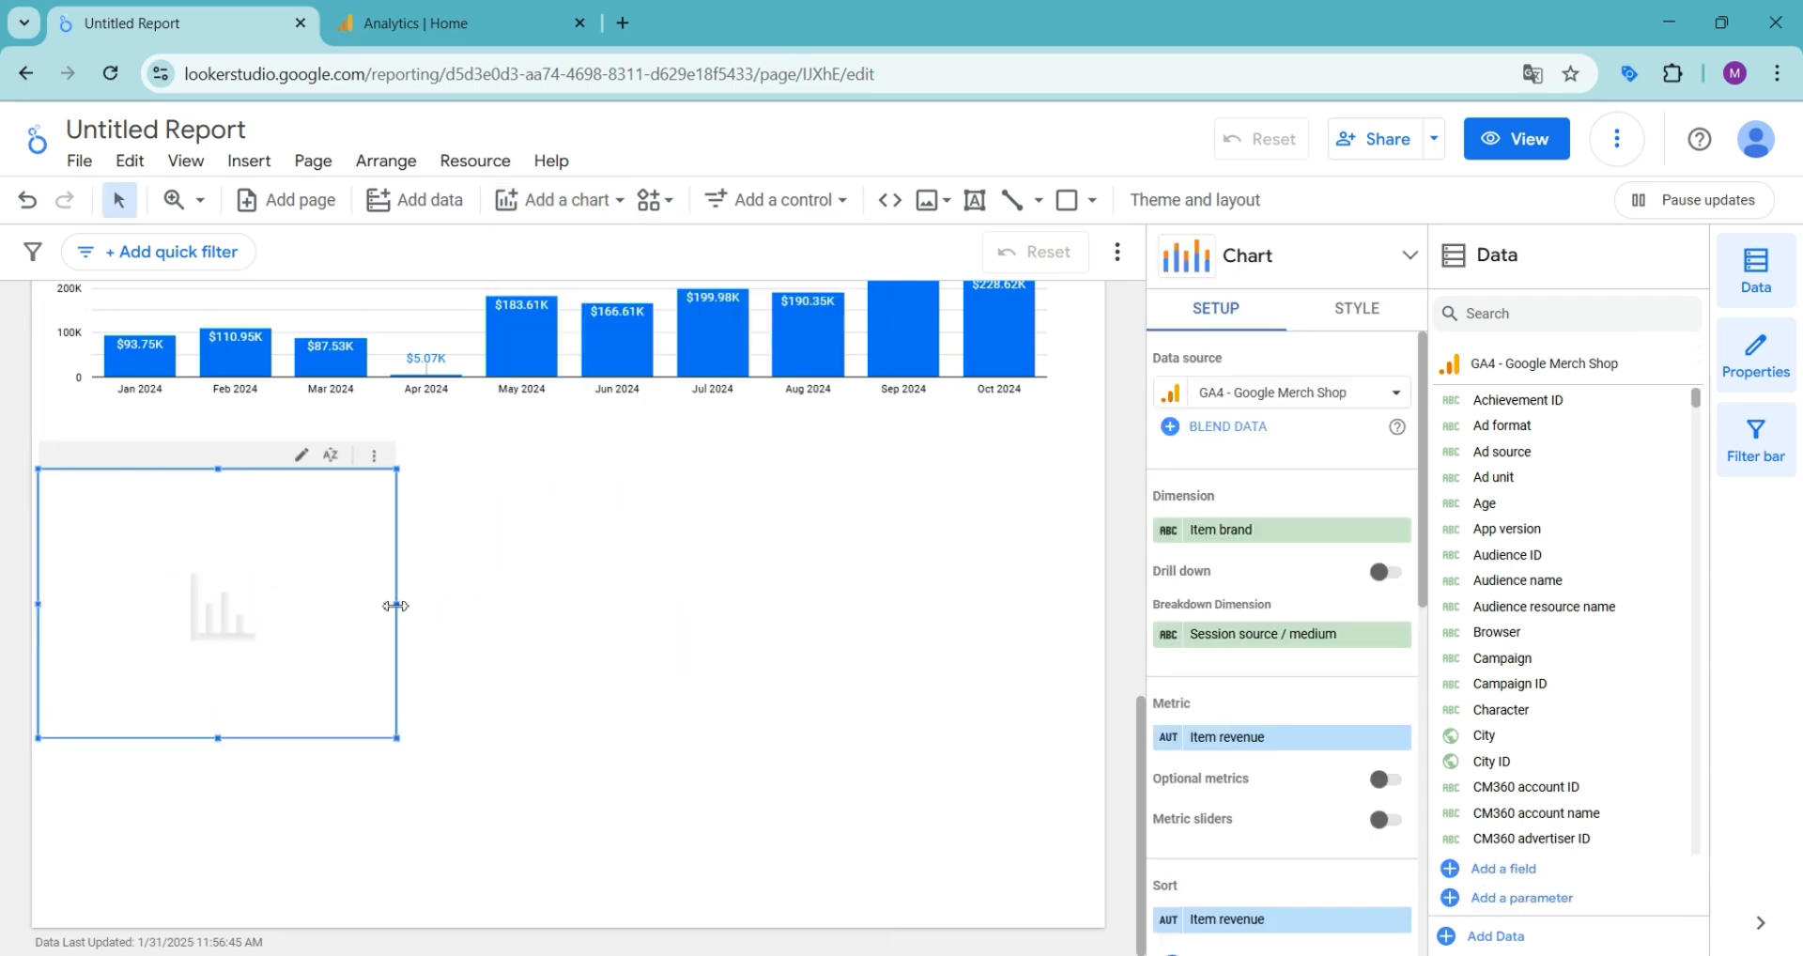
left_click_drag(395, 742, 1062, 796)
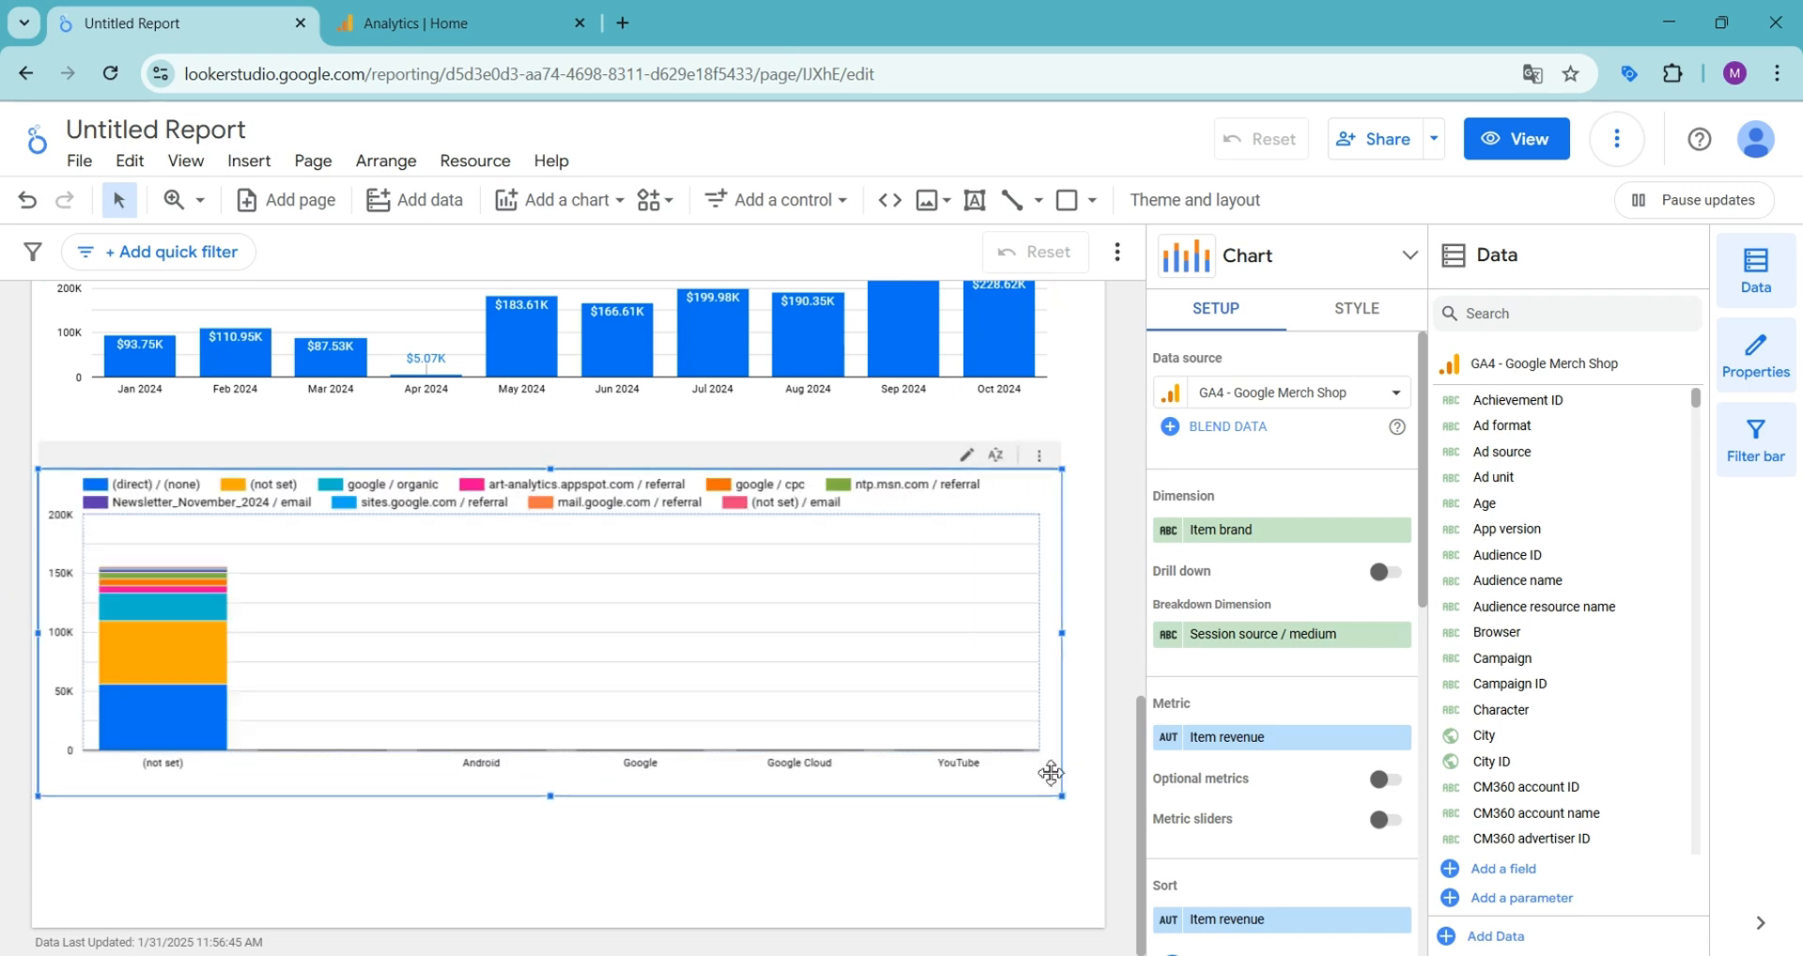
- Set the stacked column chart's dimension to Date and its breakdown dimension to Age
left_click(1252, 534)
type("date")
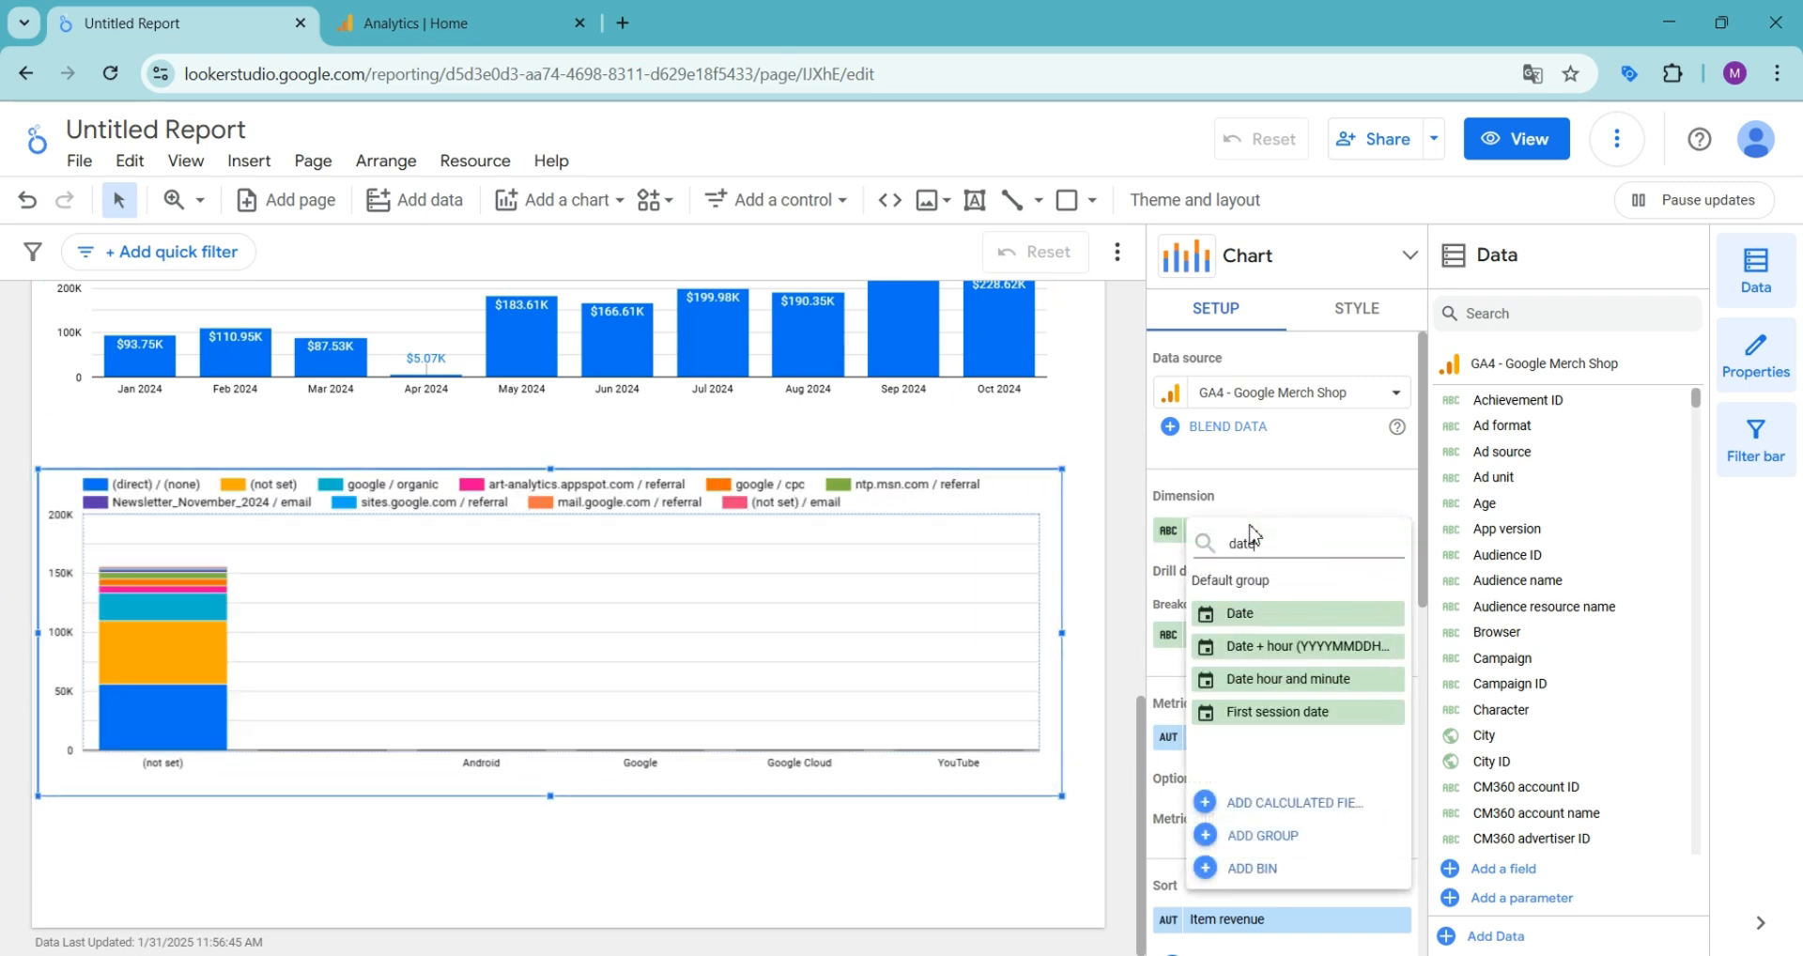
left_click(1250, 608)
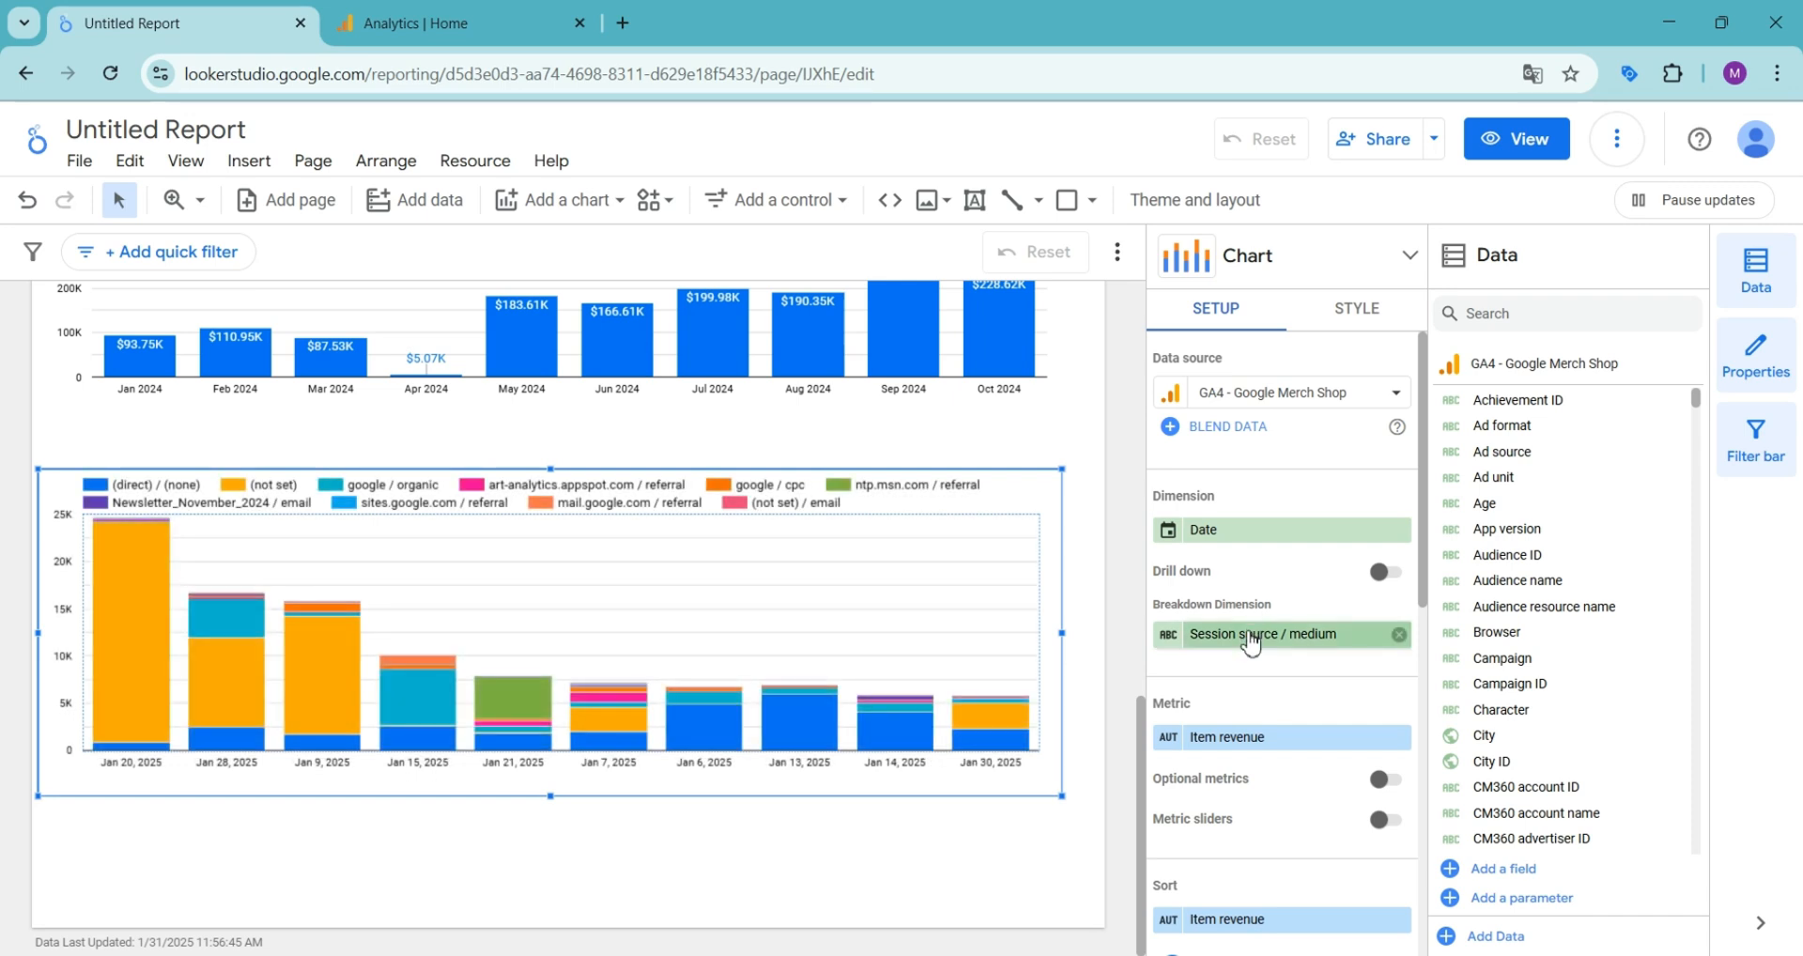
left_click(1249, 637)
type("ag")
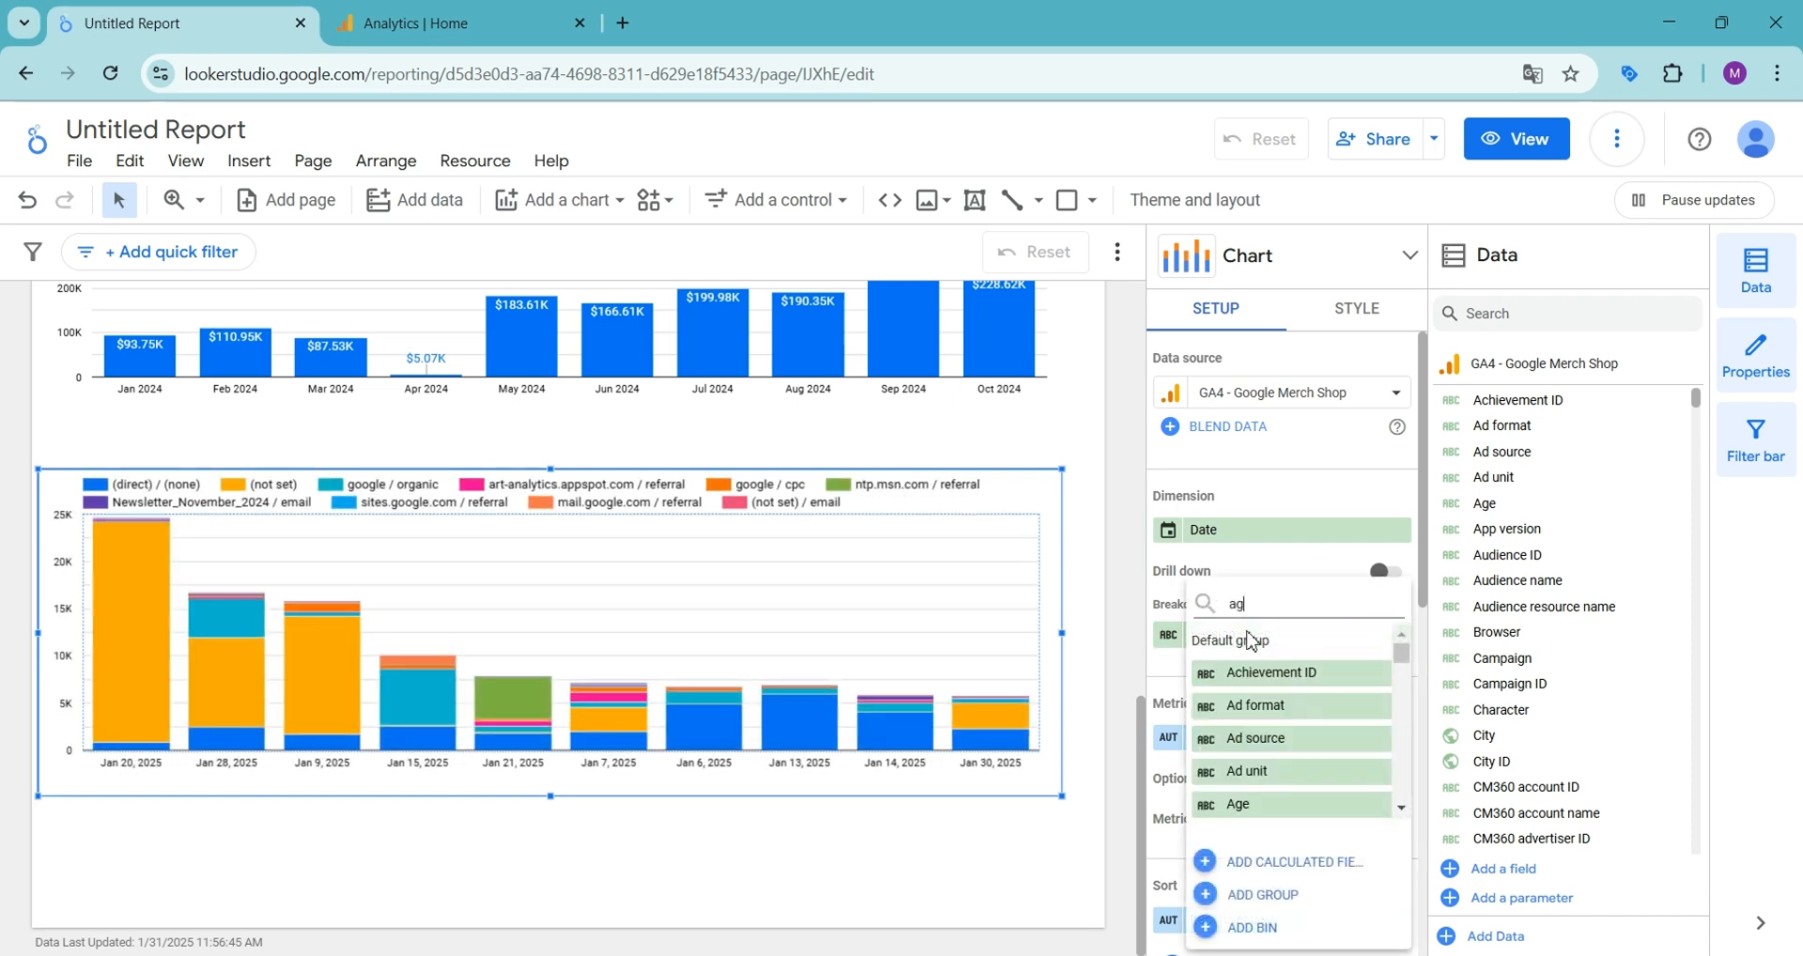
type("e")
left_click(1238, 673)
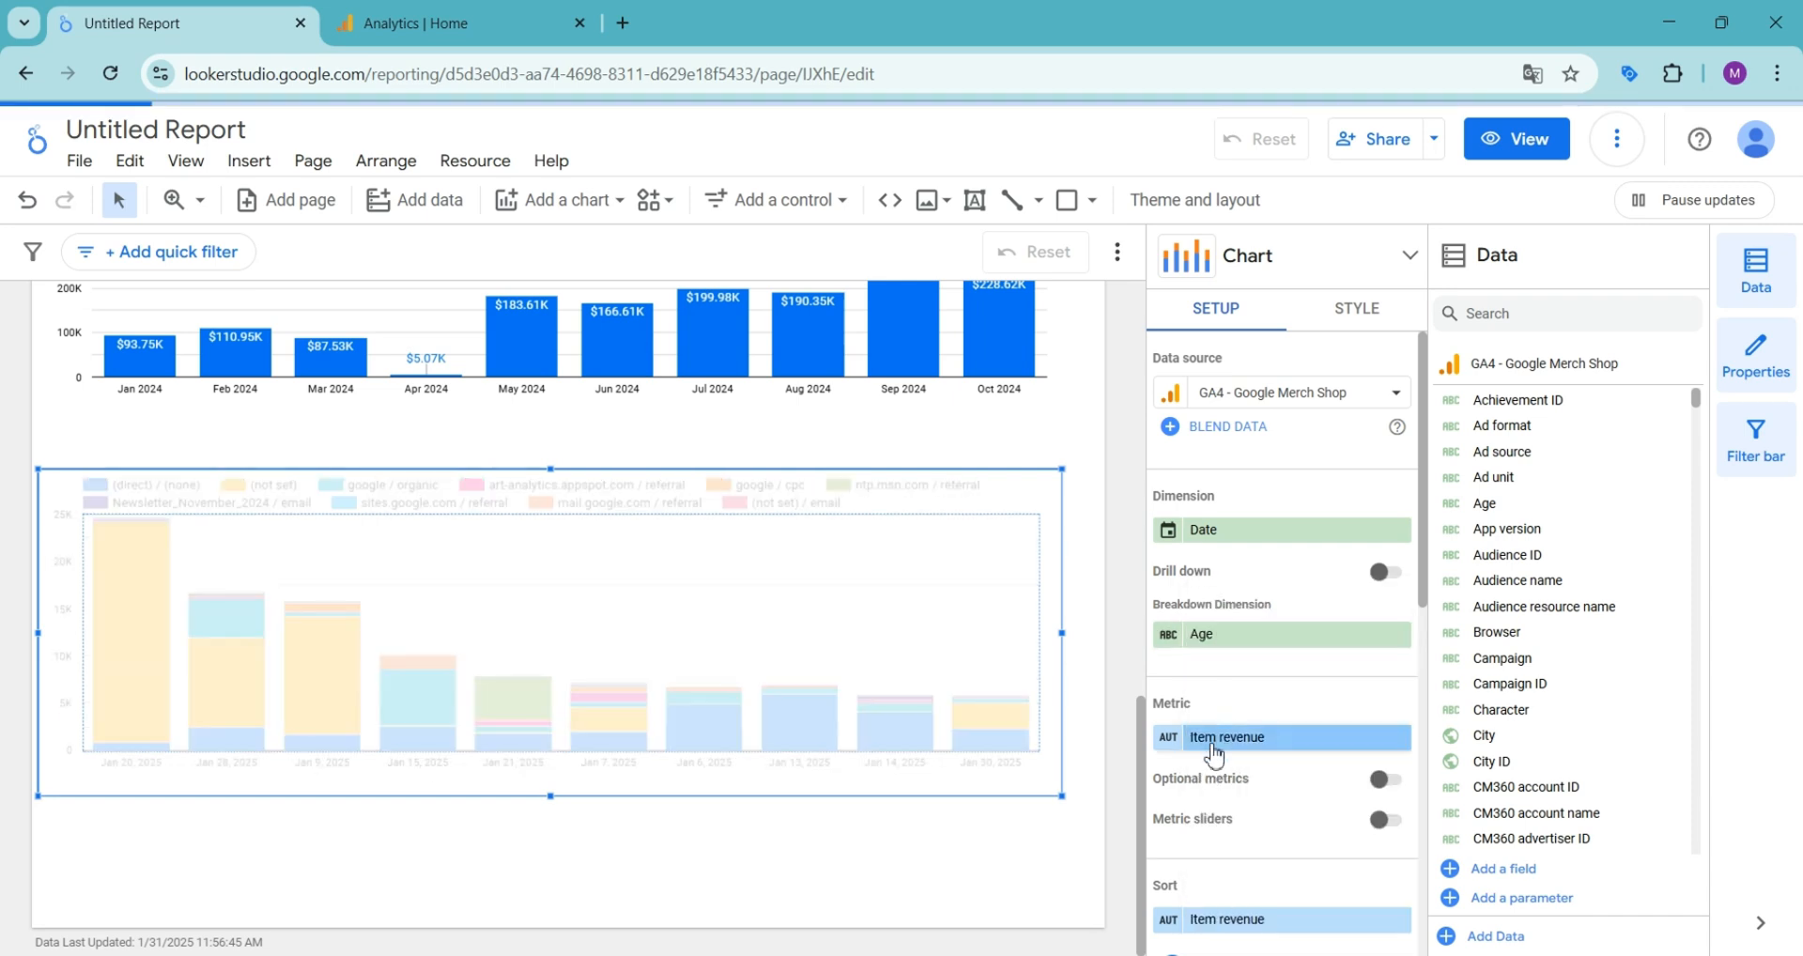
- Replace the stacked column chart's metric with Total revenue
left_click(1223, 737)
type("reve")
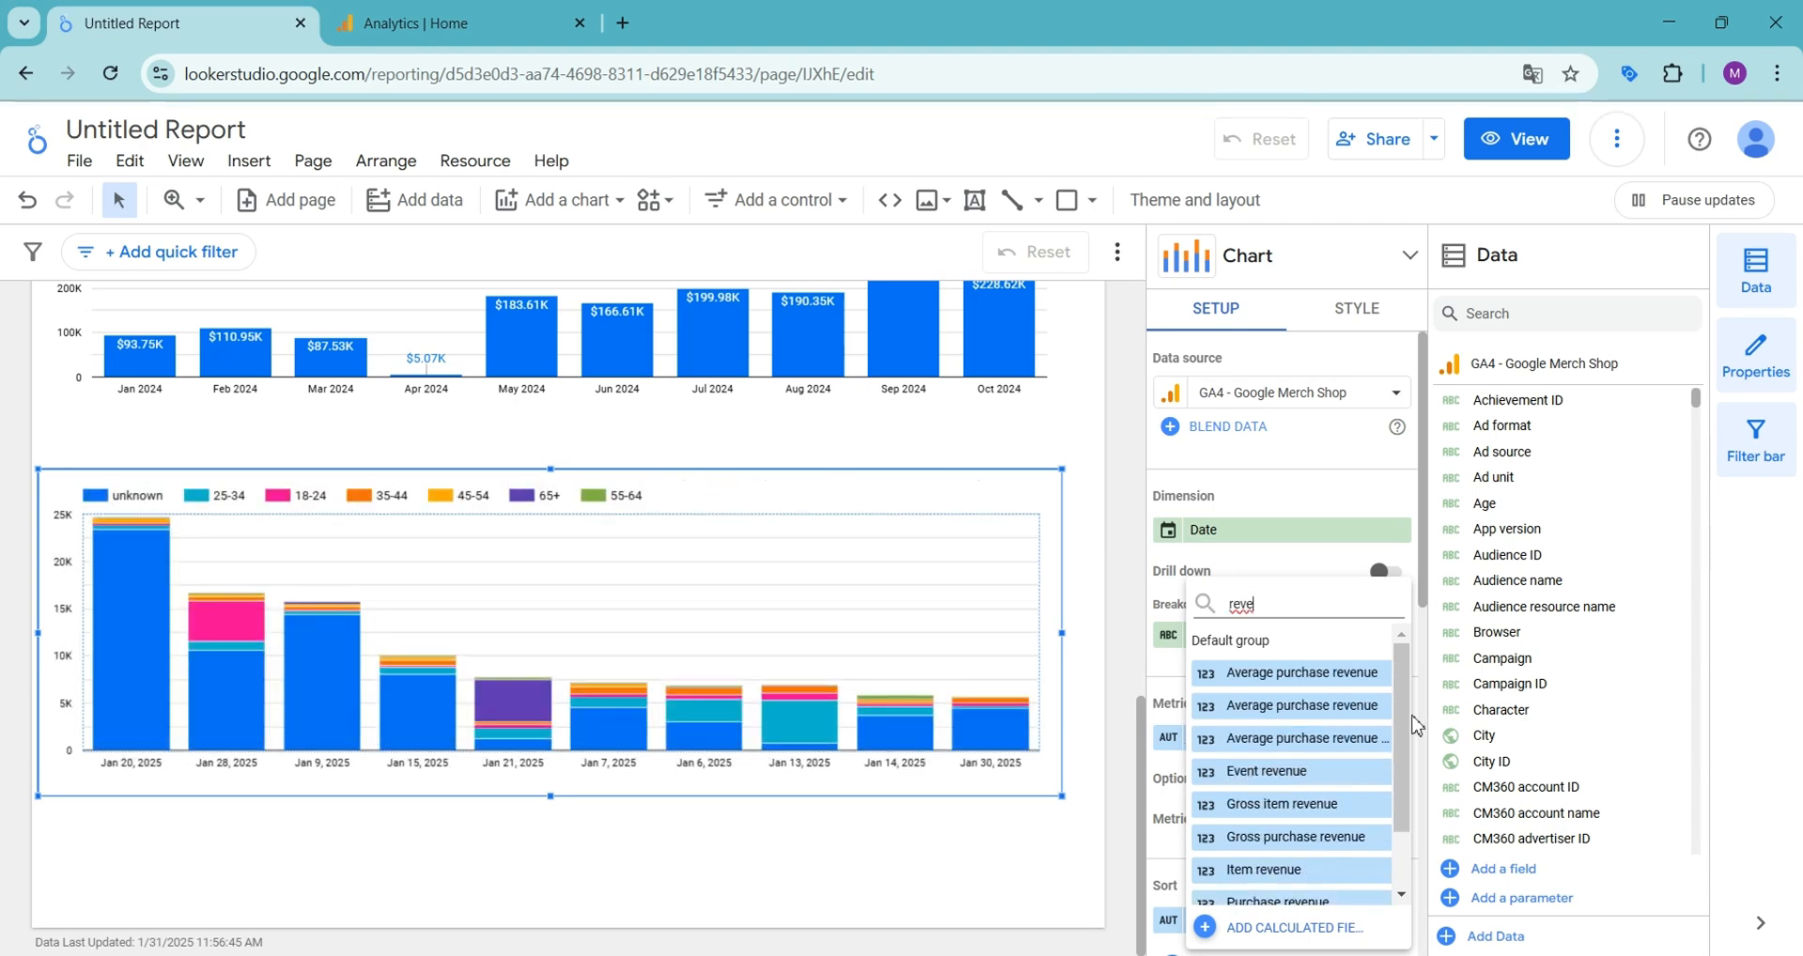
scroll(1287, 808, "down", 2)
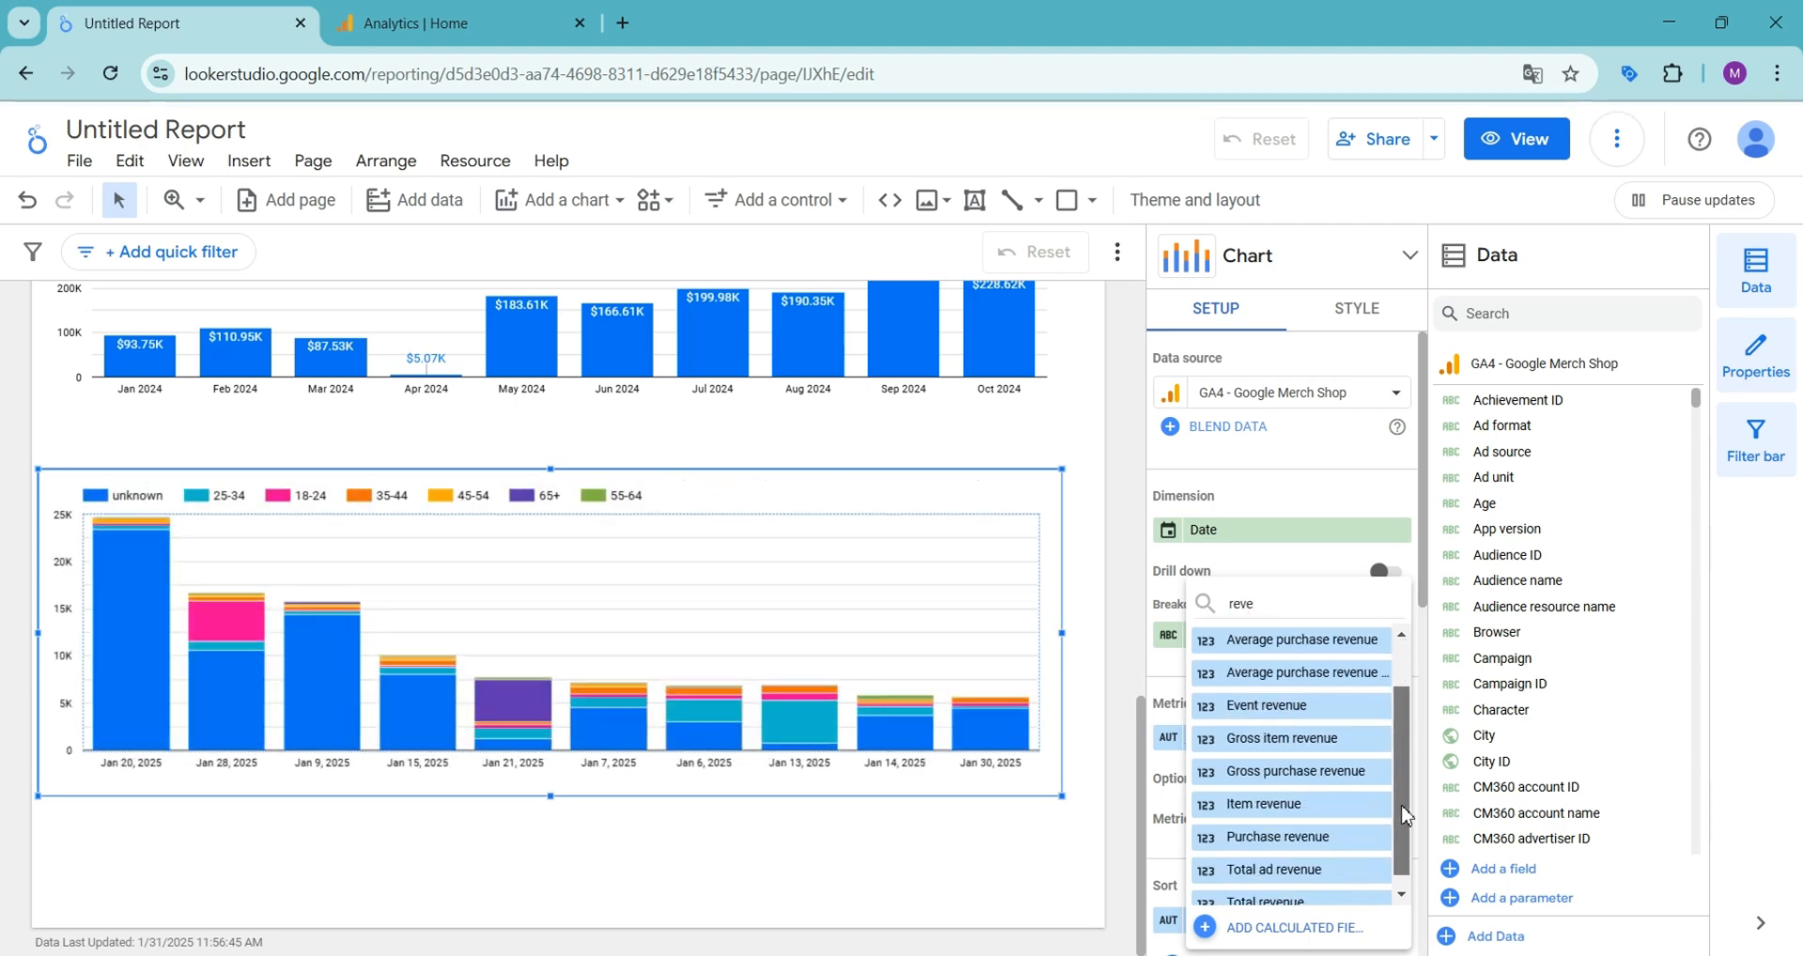
left_click(1291, 899)
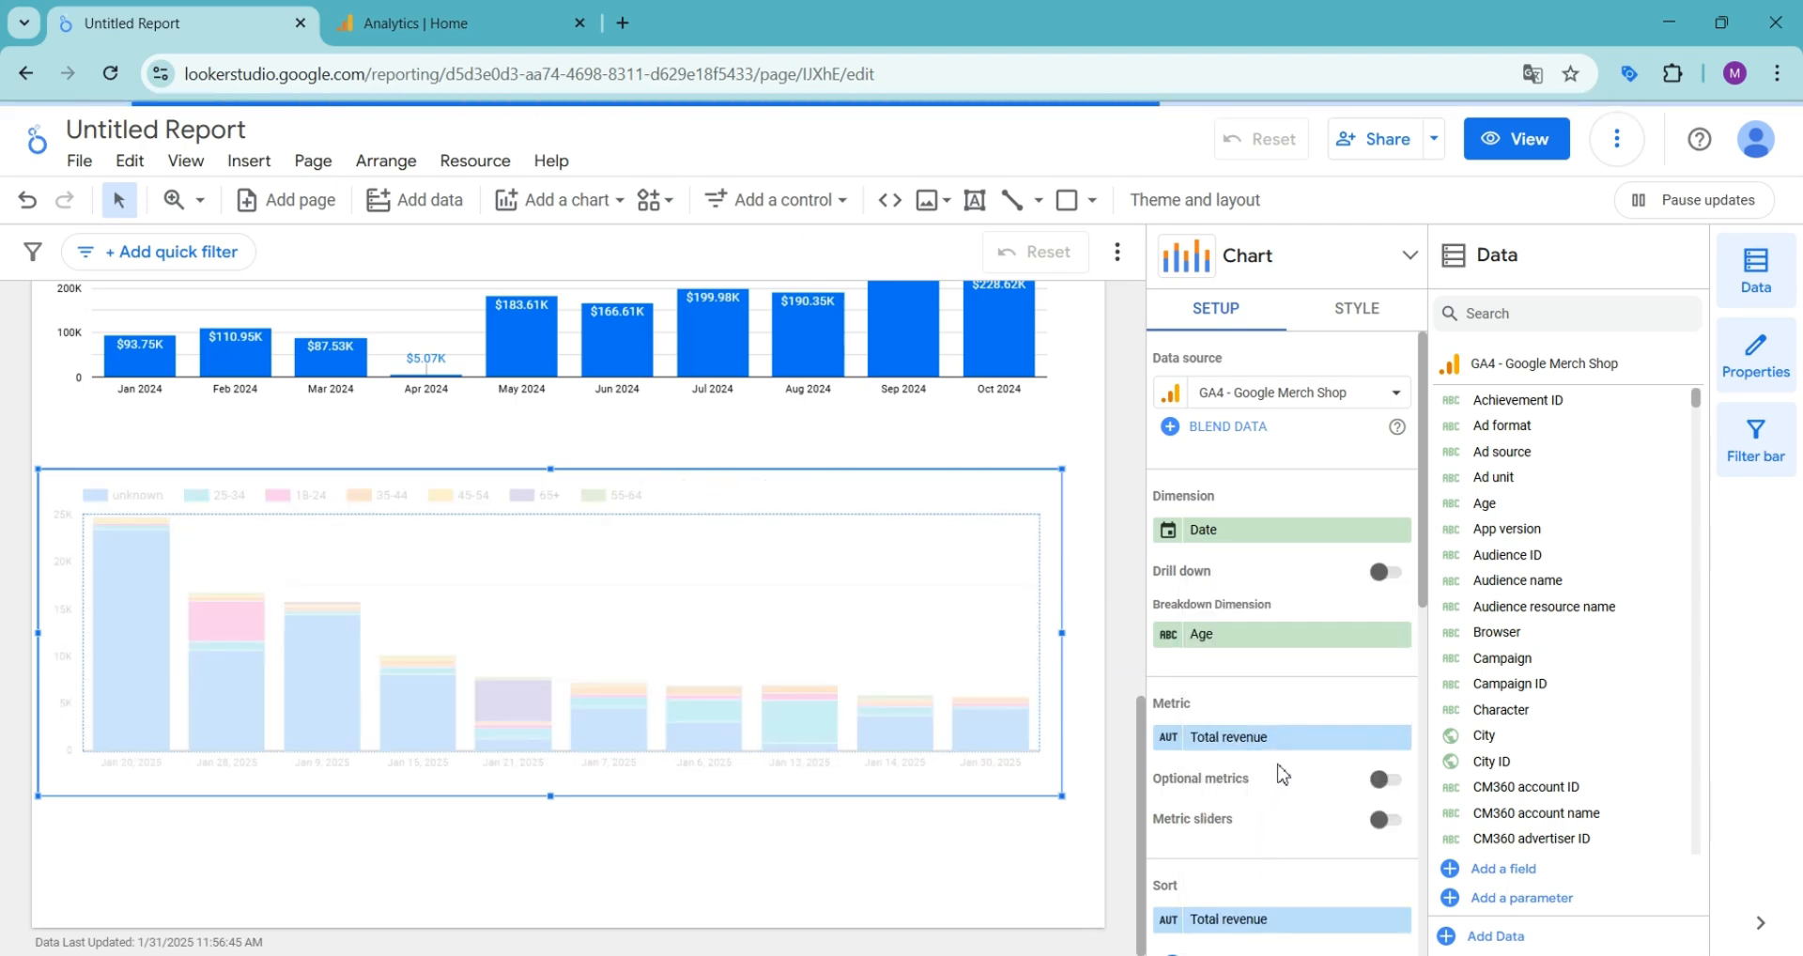
- Set the stacked column chart's default date range to a custom range of Last year
scroll(1280, 772, "down", 5)
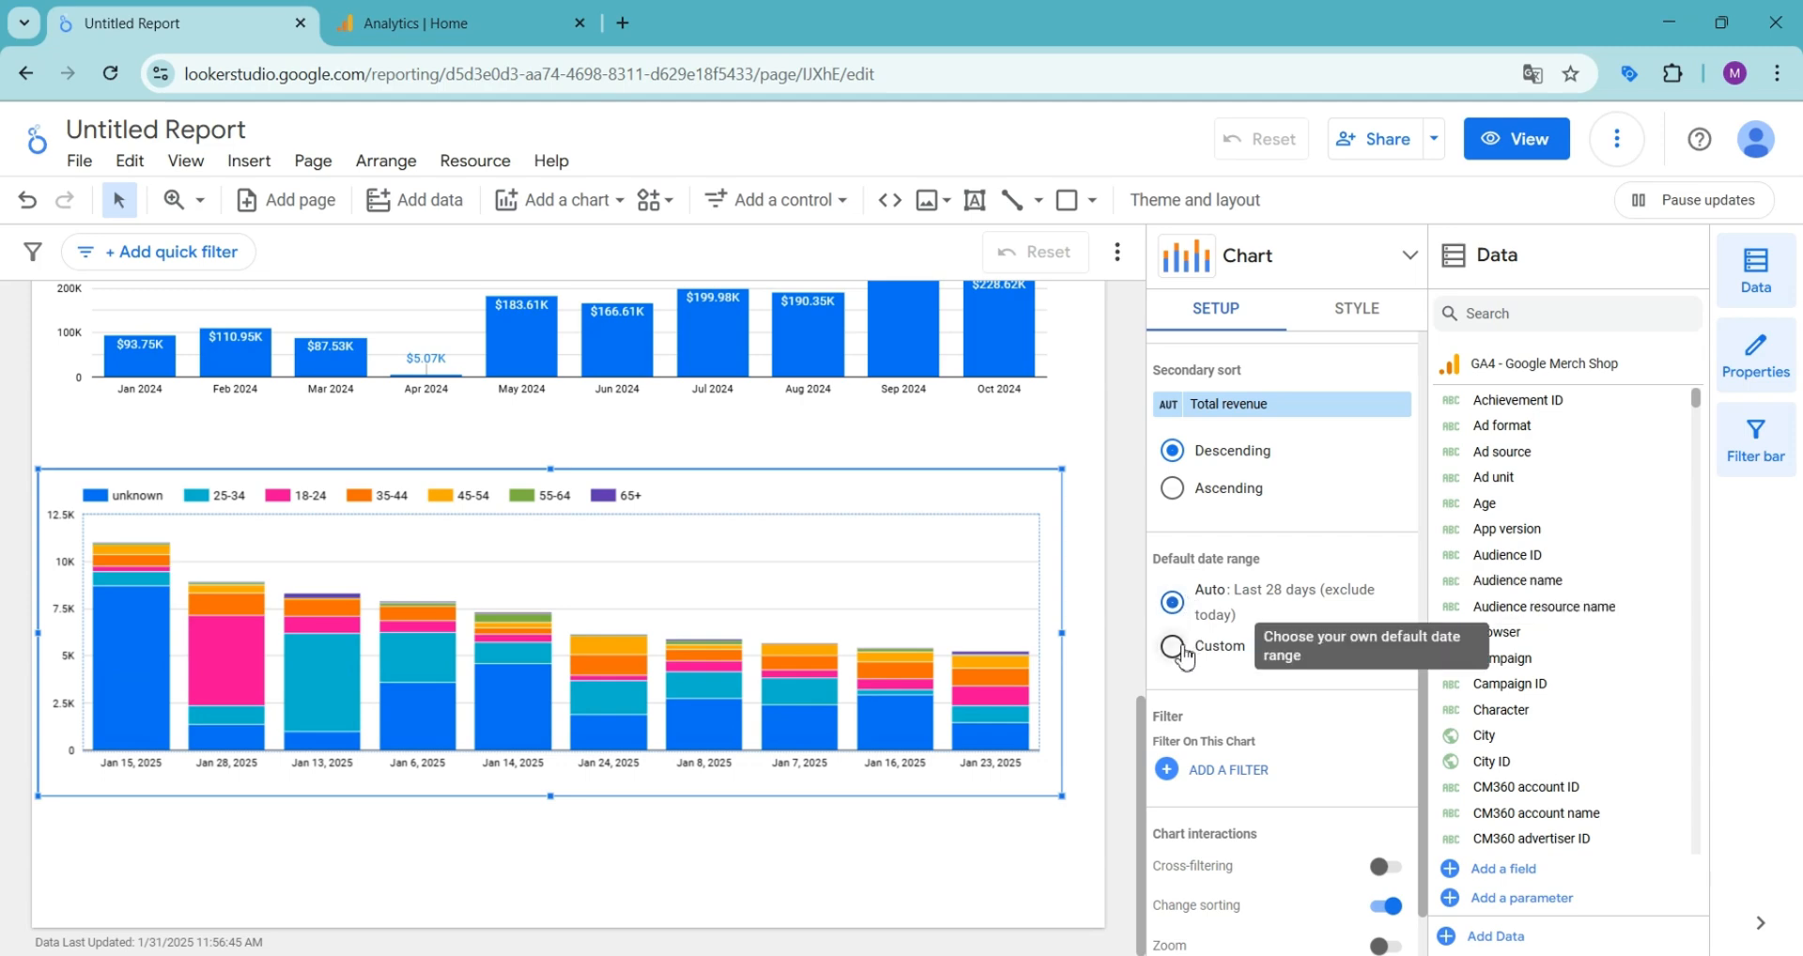
left_click(1172, 645)
left_click(1277, 697)
left_click(1353, 325)
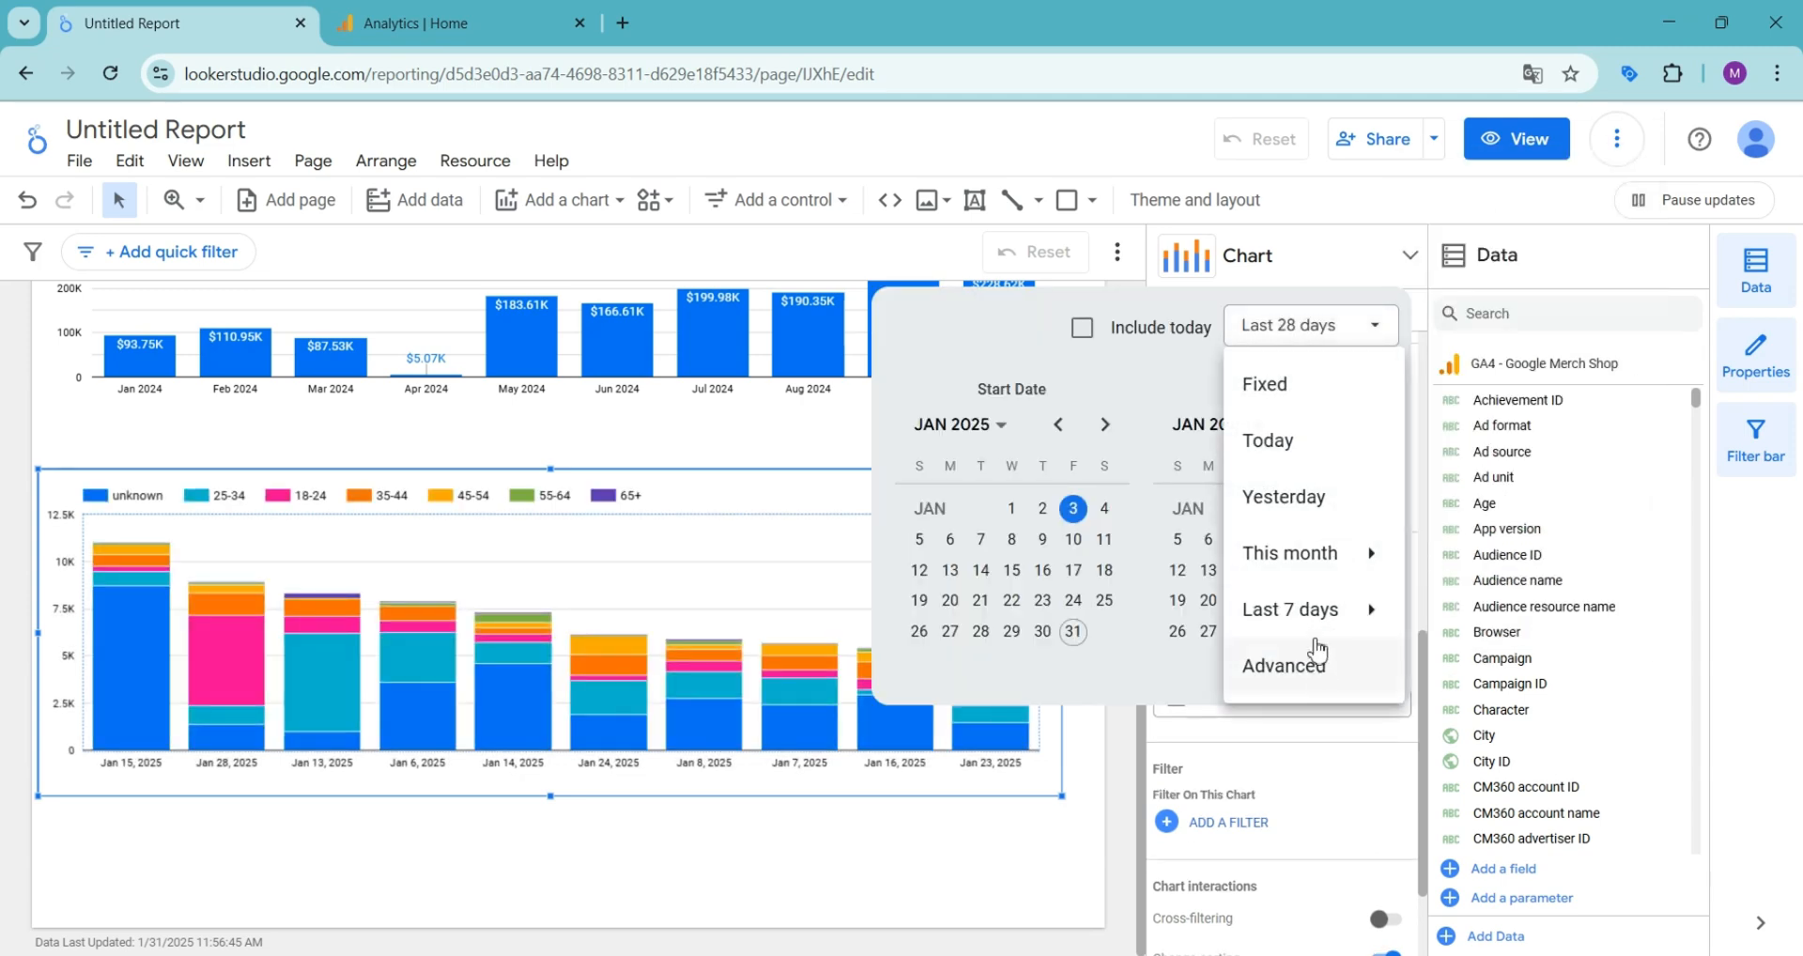
mouse_move(1315, 623)
left_click(1437, 610)
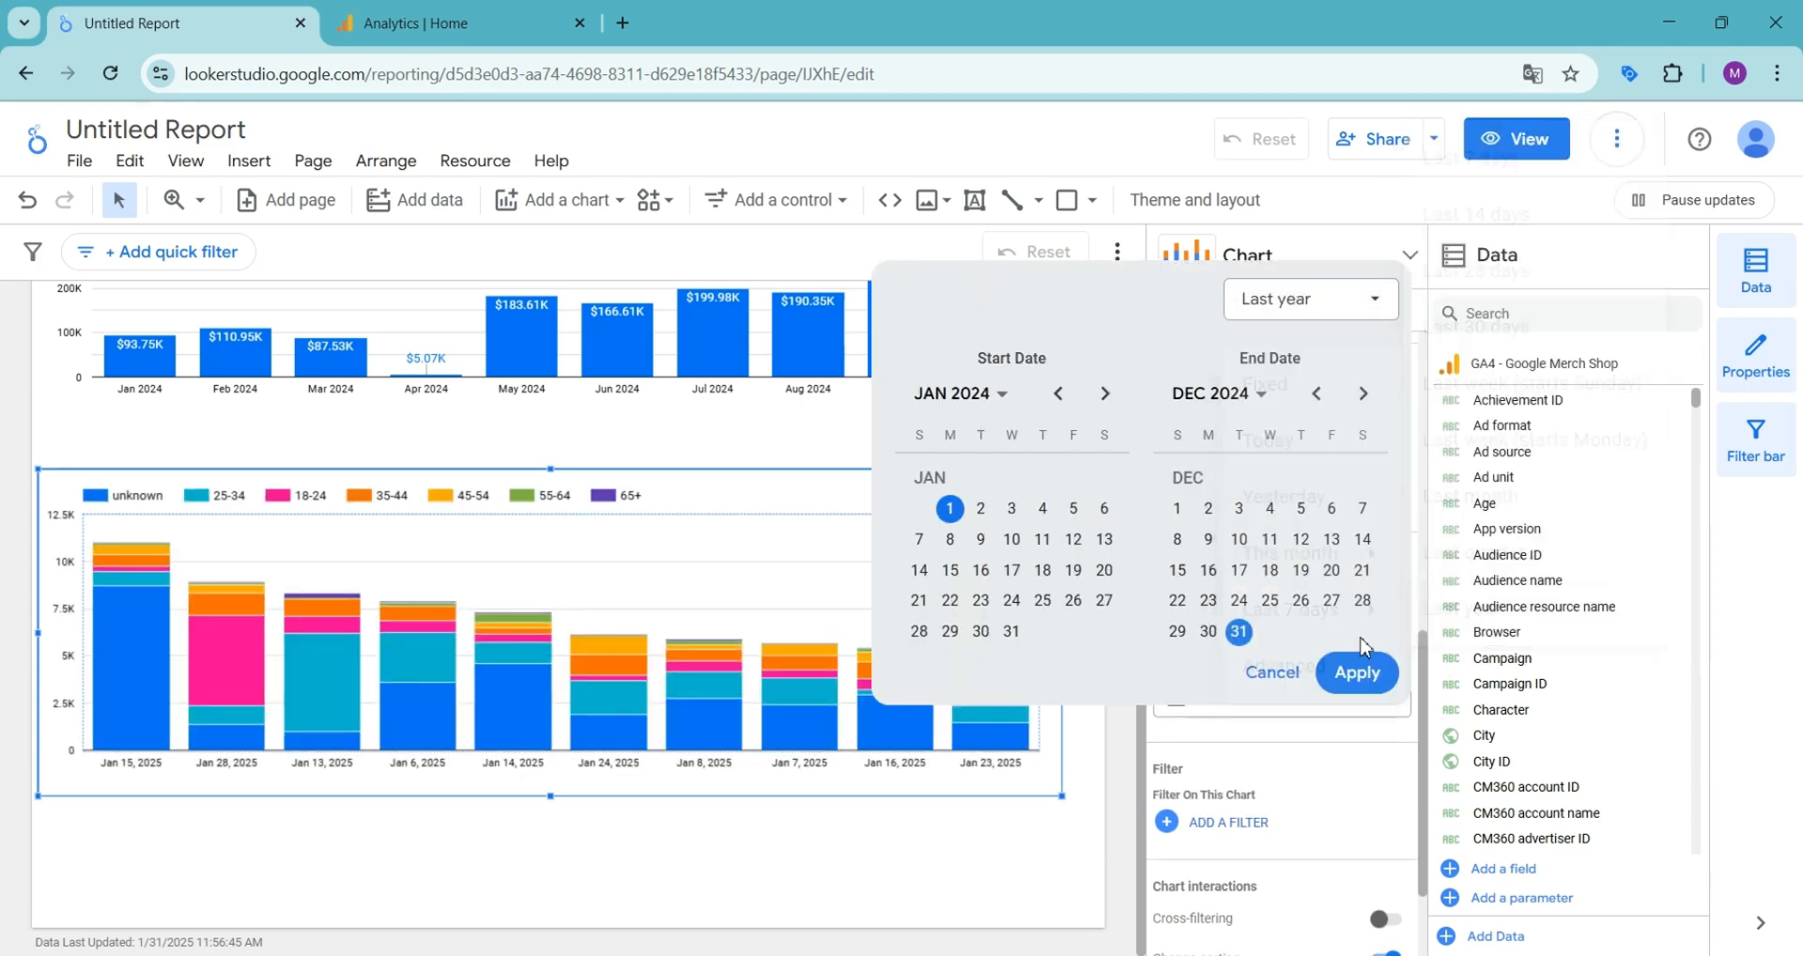
left_click(1357, 668)
- Set the data type of the stacked column chart's Date dimension to Year Month
scroll(1221, 591, "up", 6)
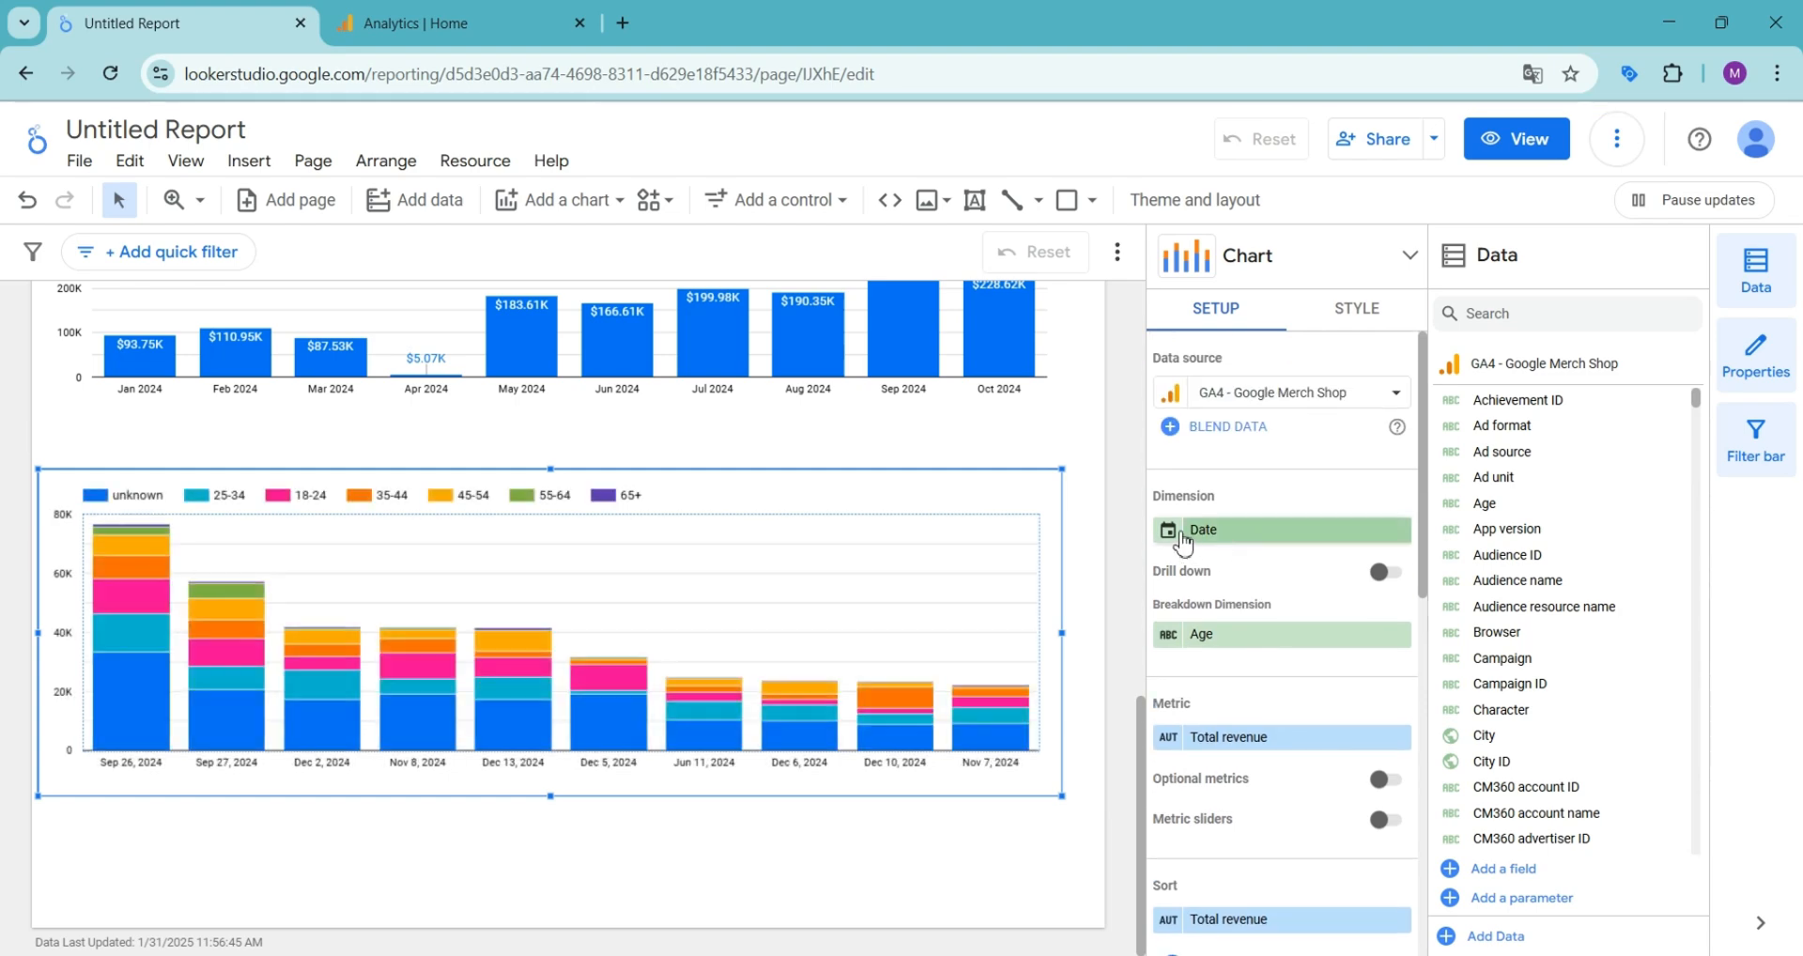
left_click(1180, 532)
left_click(1137, 663)
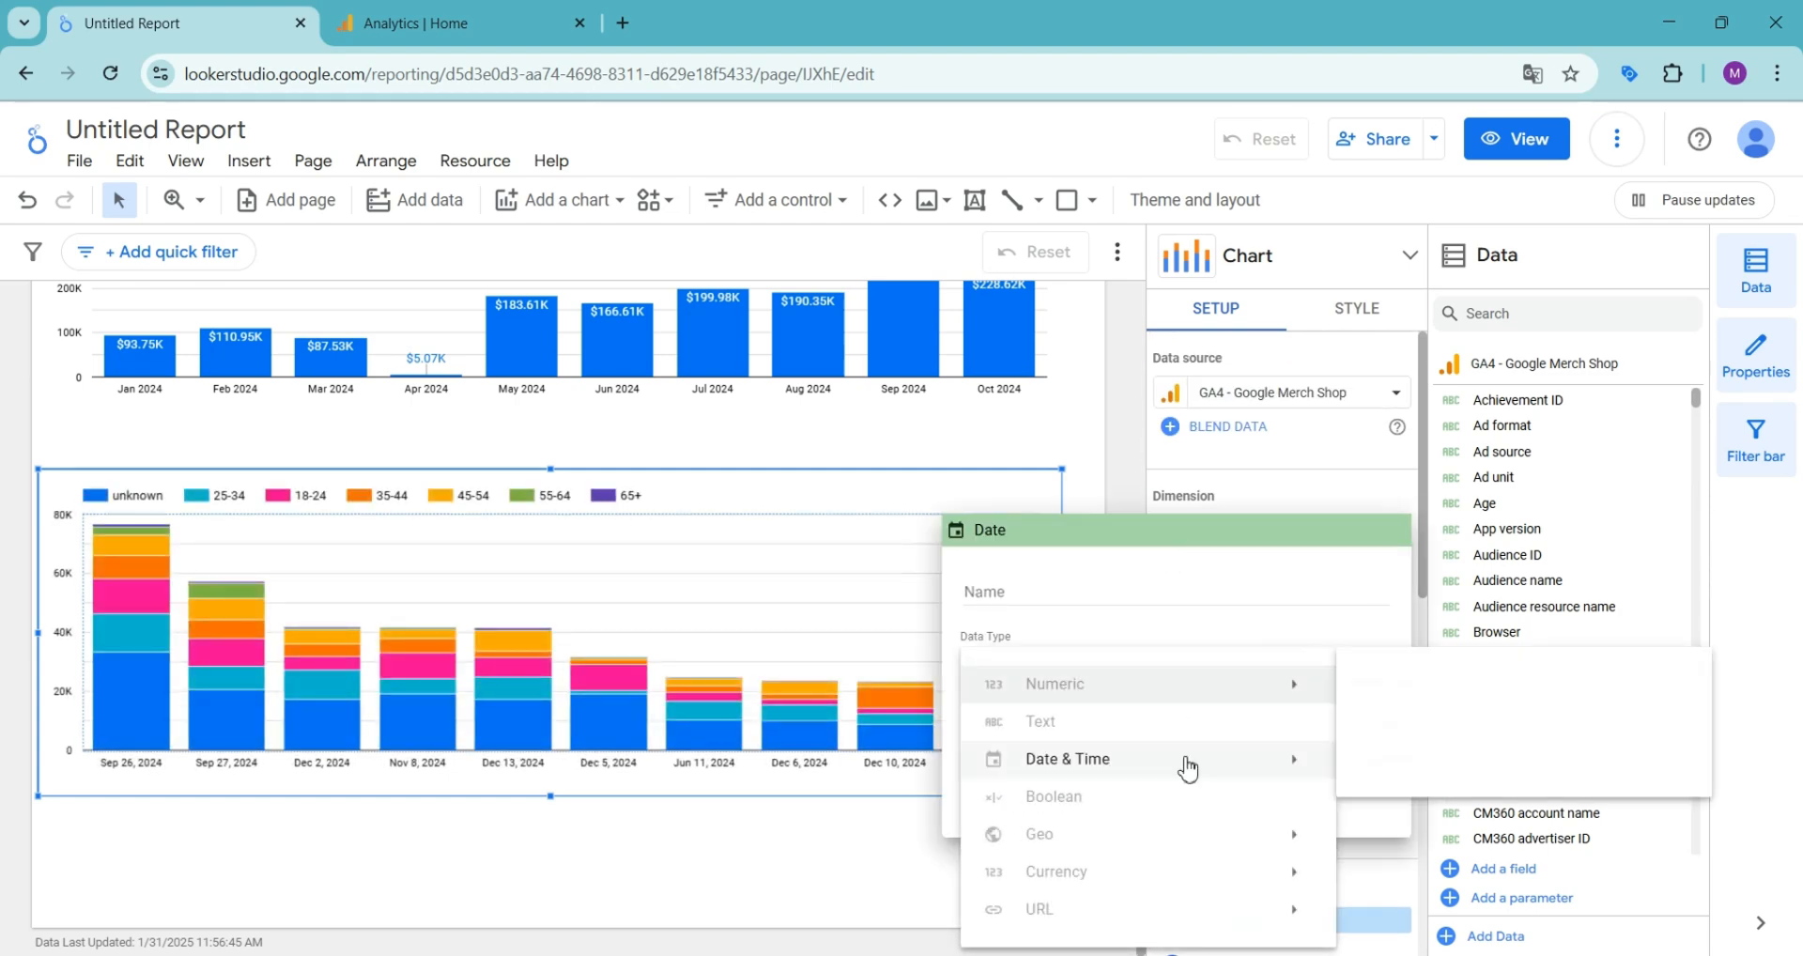
mouse_move(1230, 759)
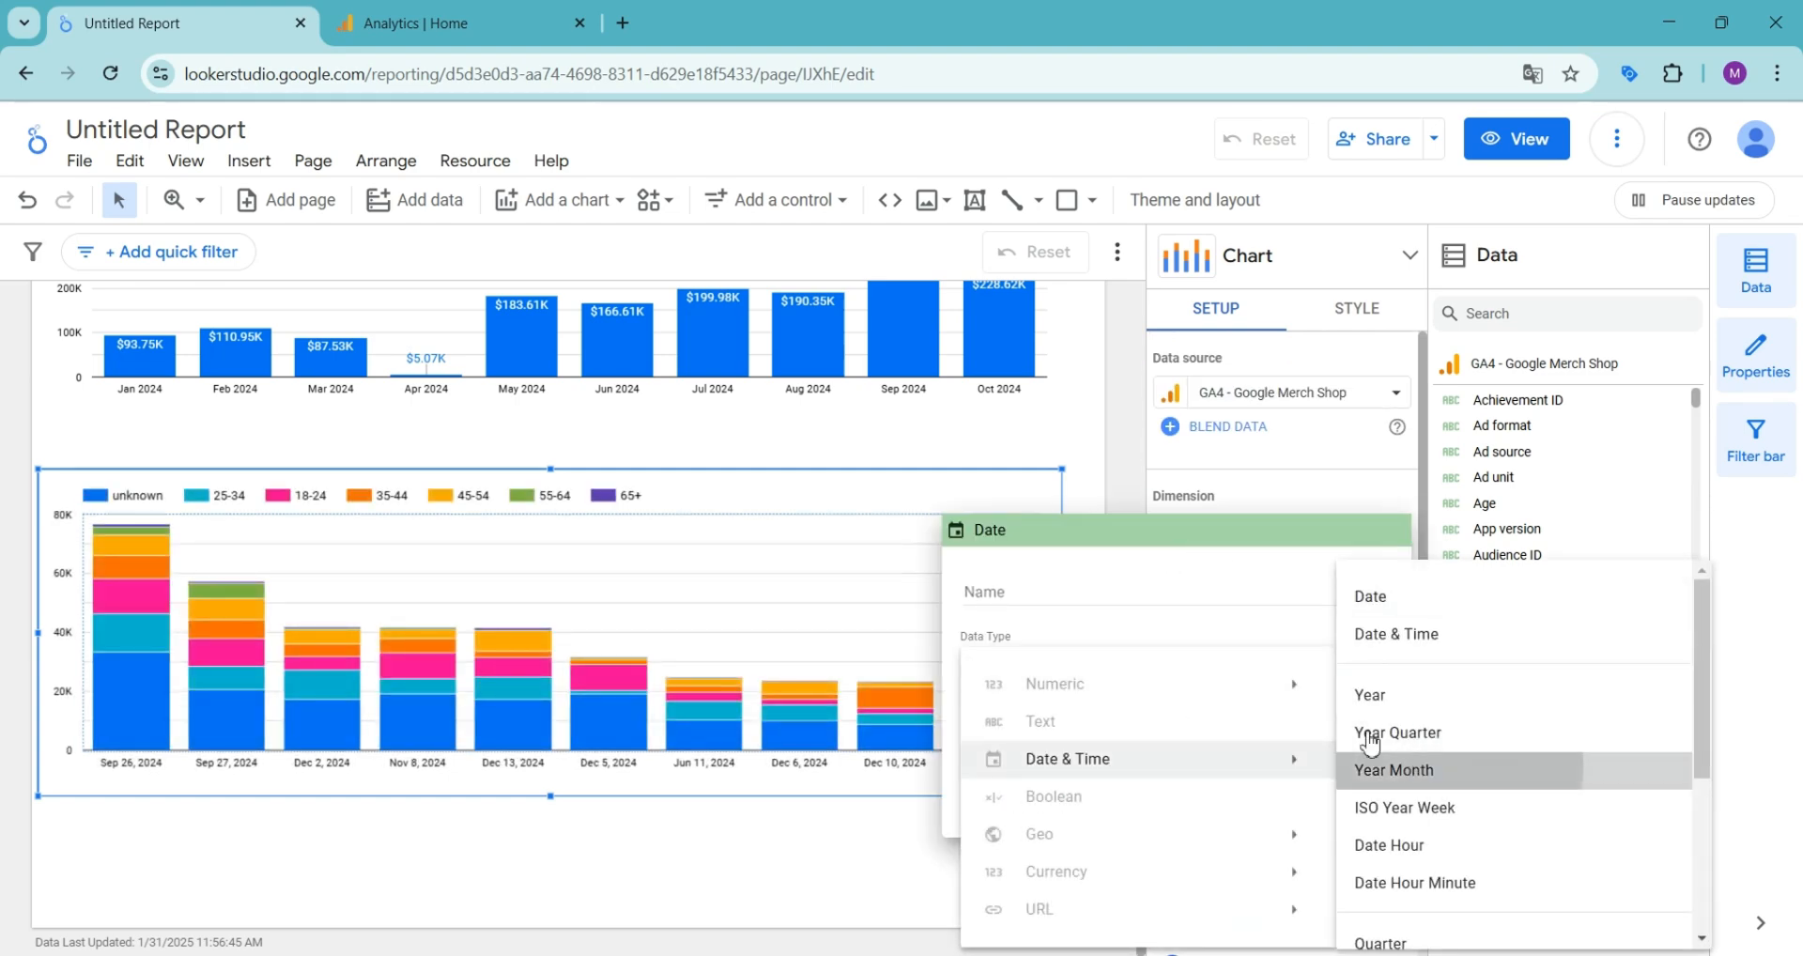
left_click(1400, 766)
left_click(1126, 452)
- Sort the stacked column chart primarily by date in ascending order
scroll(1259, 716, "down", 5)
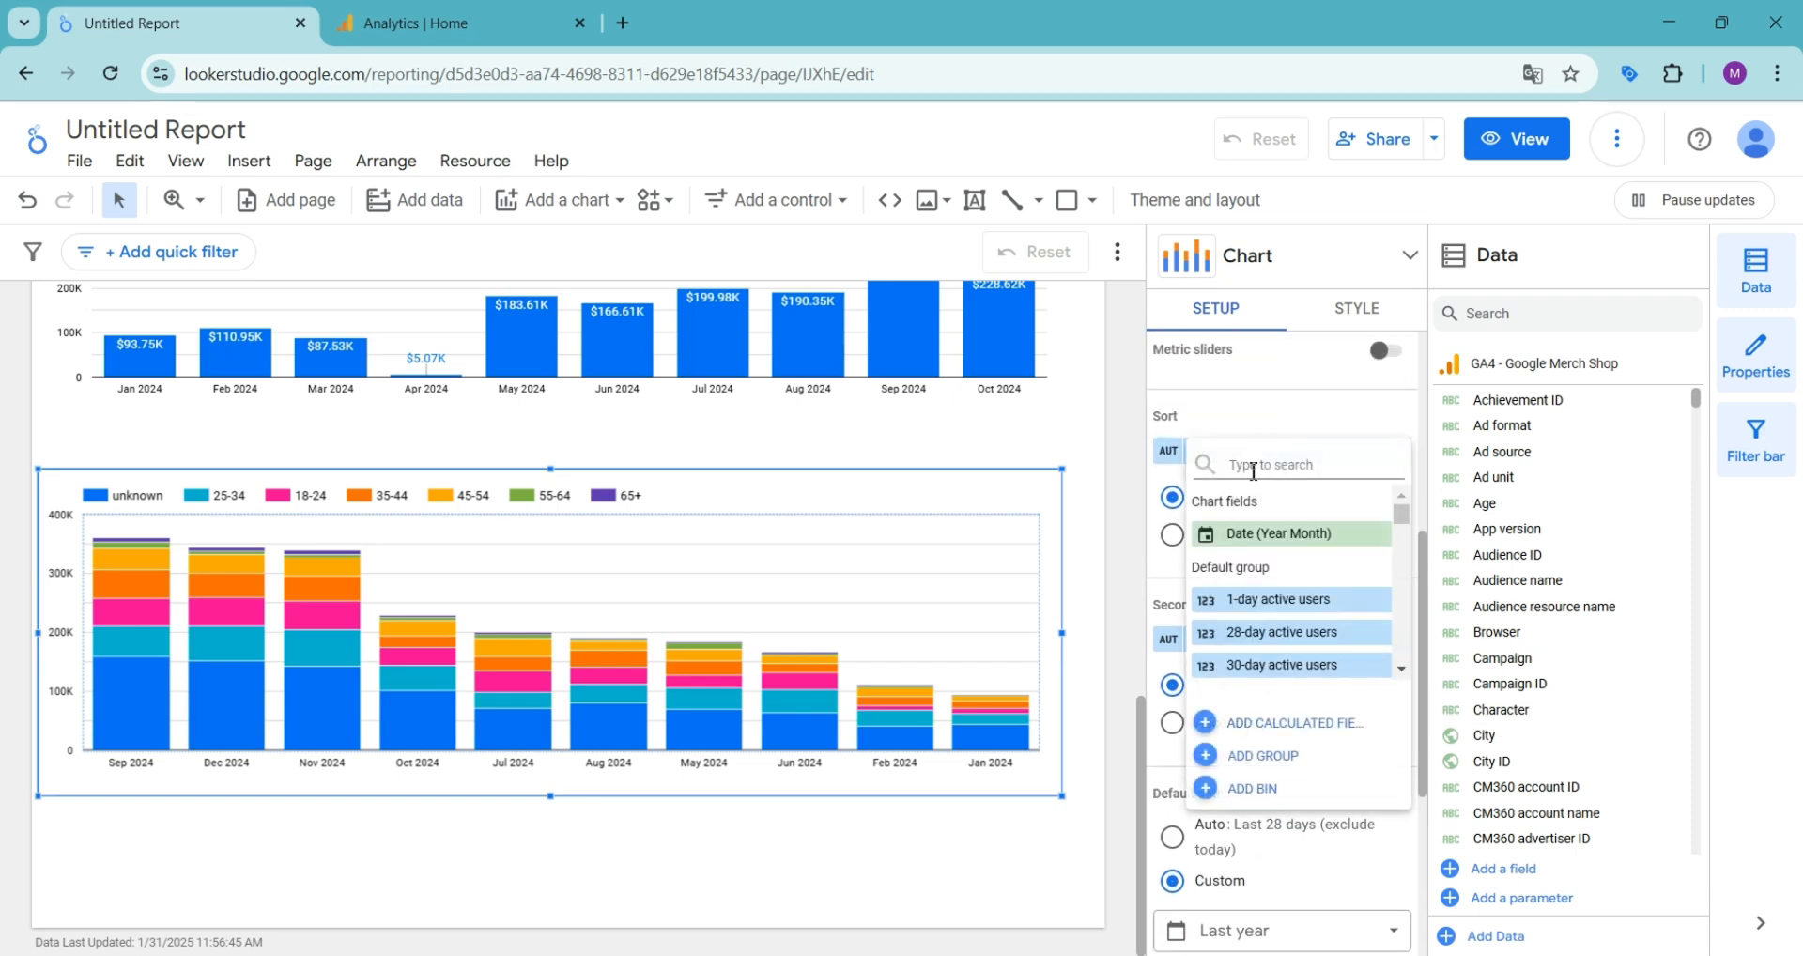
left_click(1259, 526)
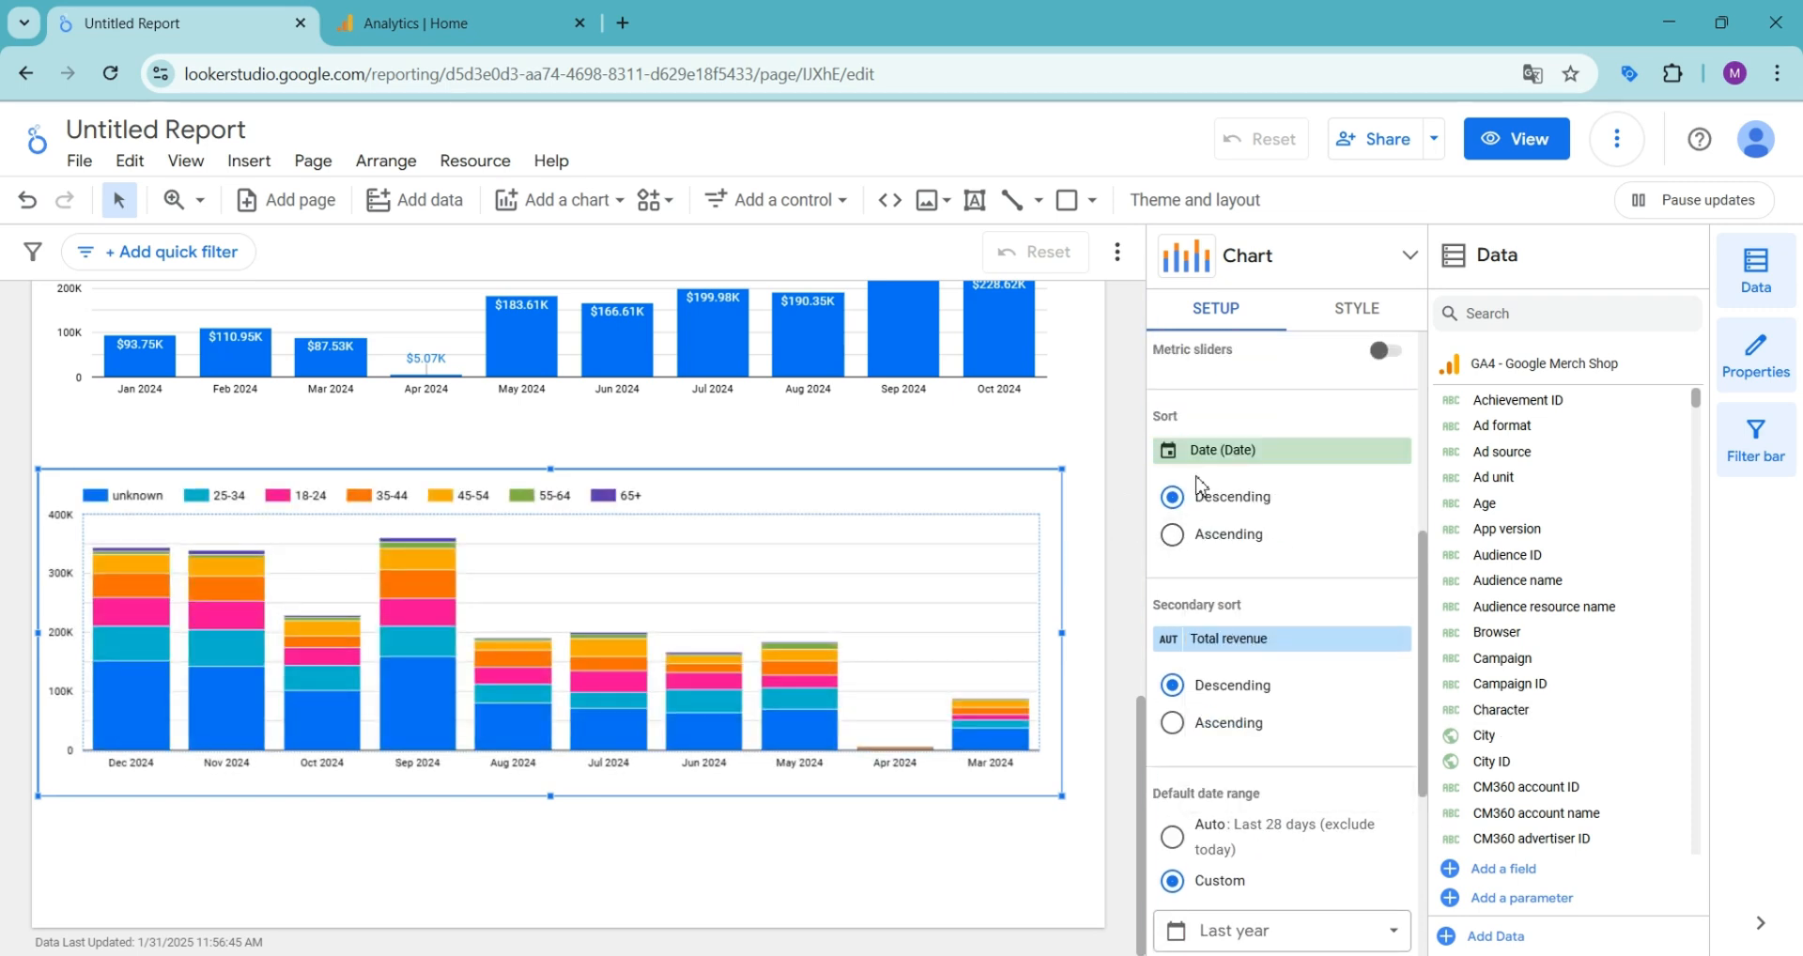
left_click(1170, 535)
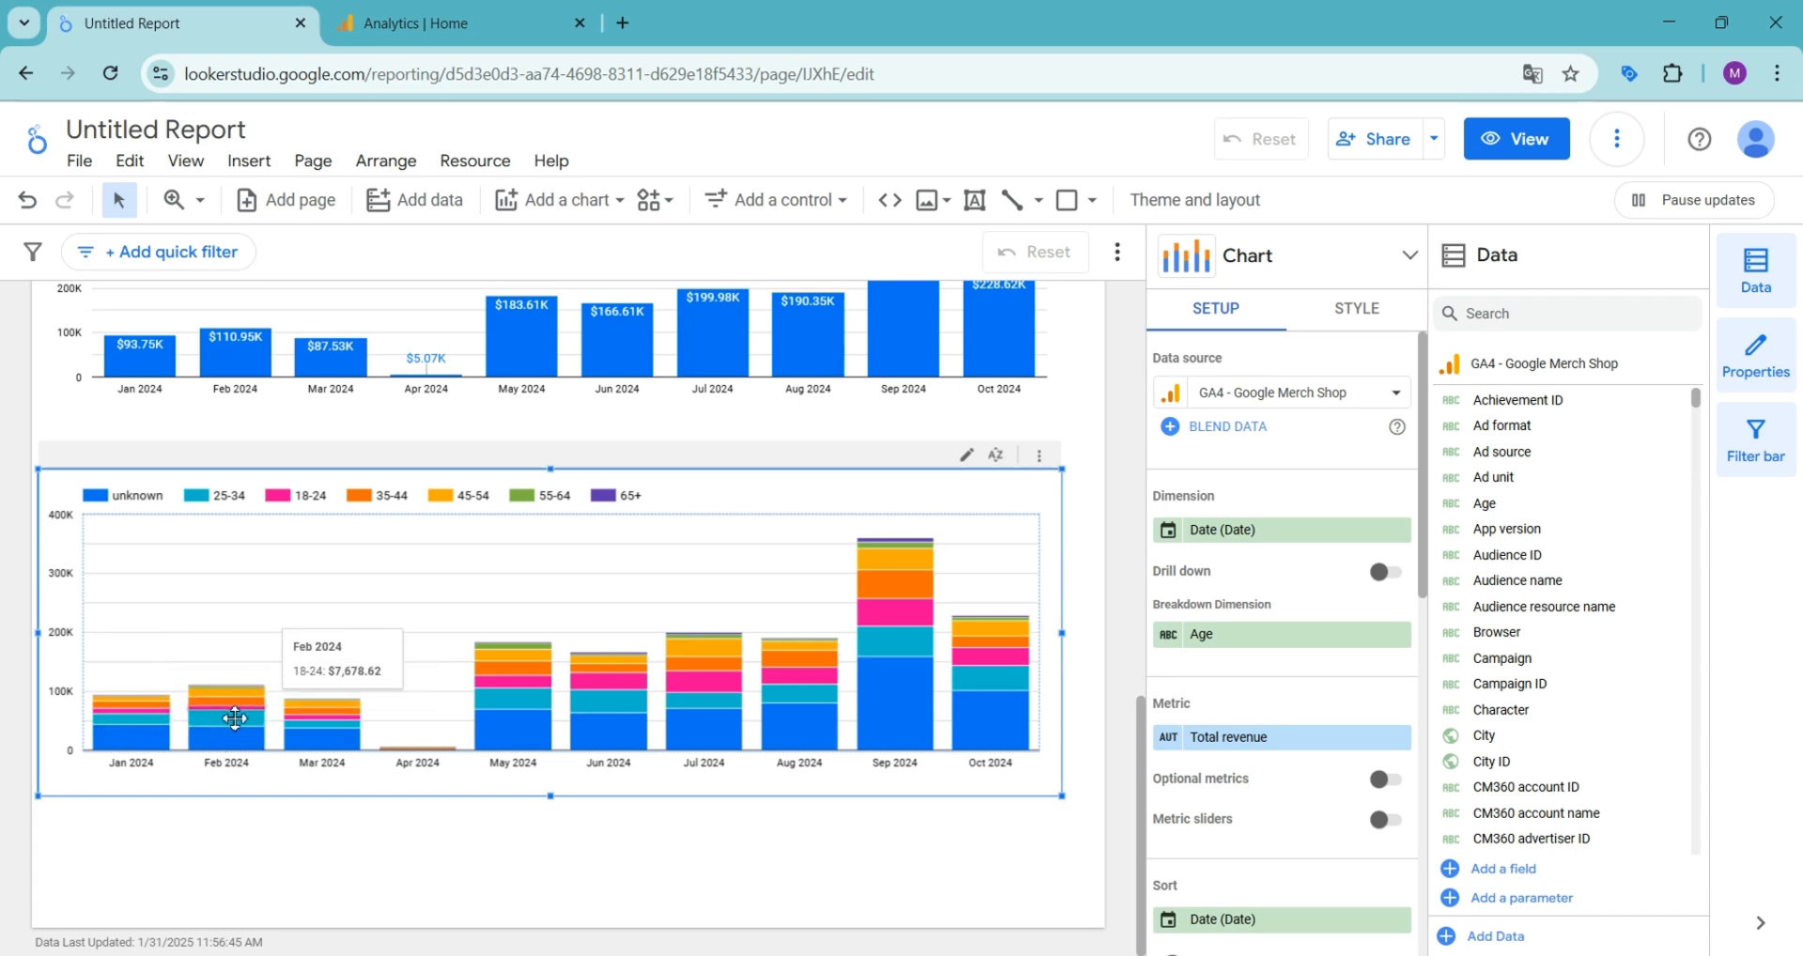
- Limit the stacked column chart to 6 series
left_click(1367, 310)
scroll(1258, 423, "down", 3)
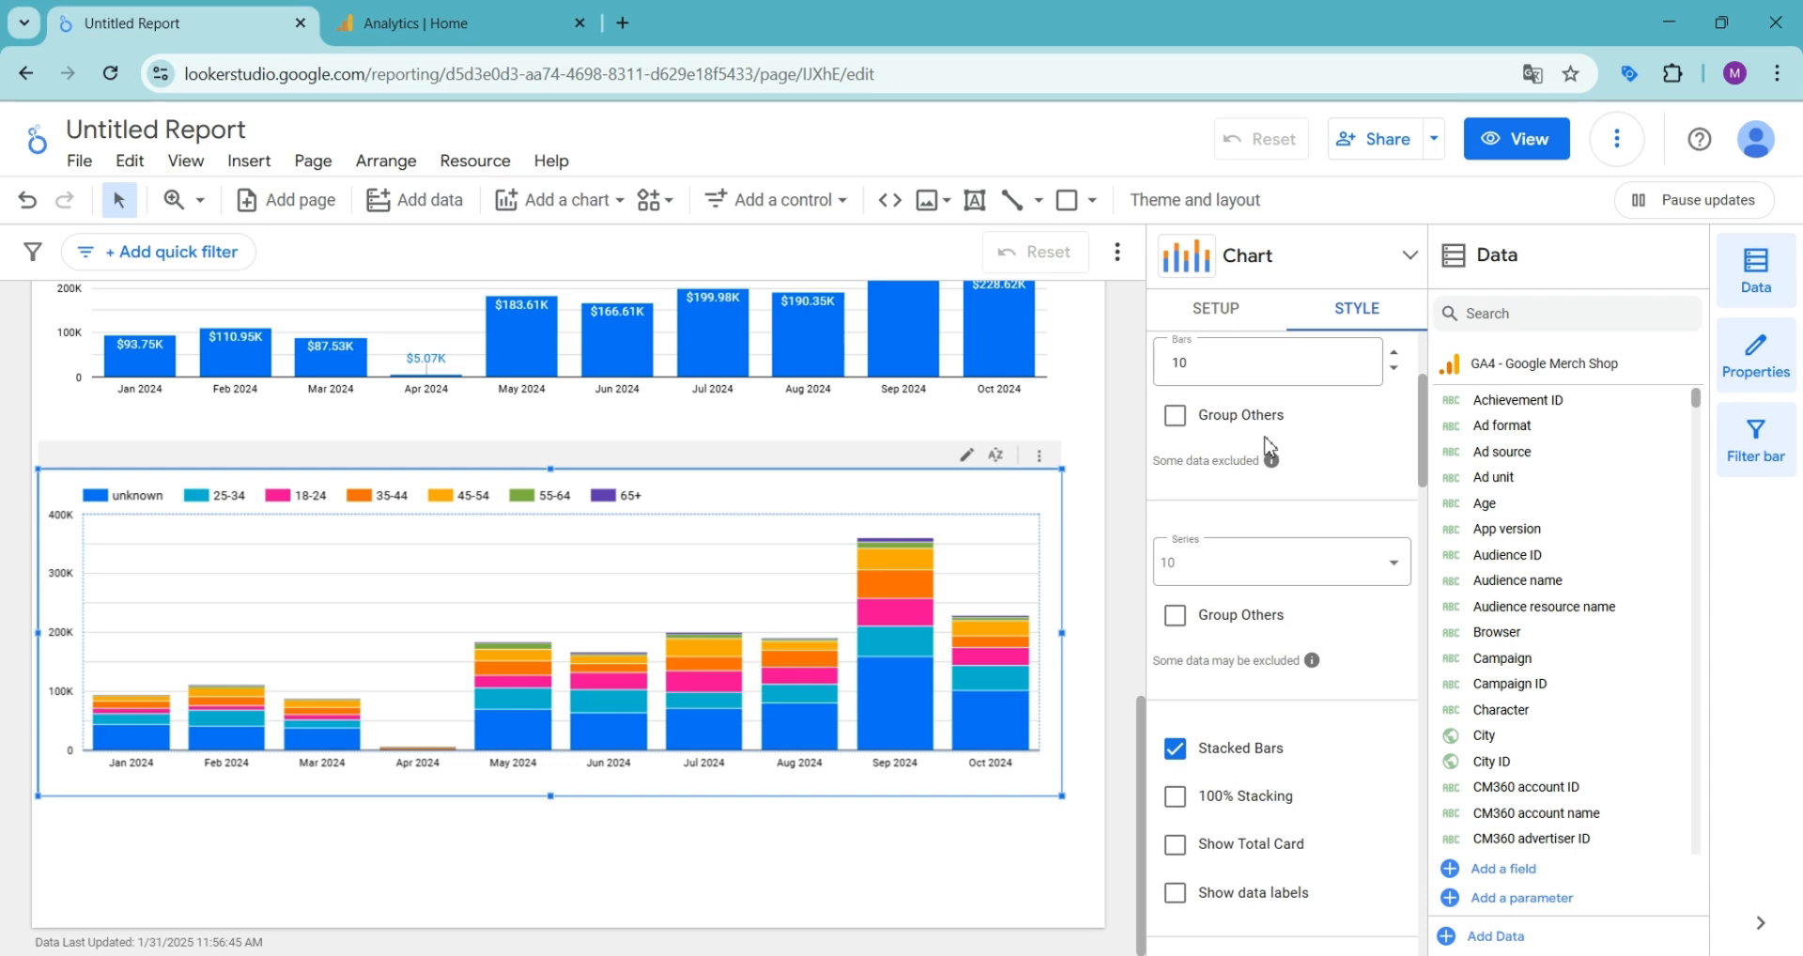
left_click(1241, 564)
left_click(1226, 733)
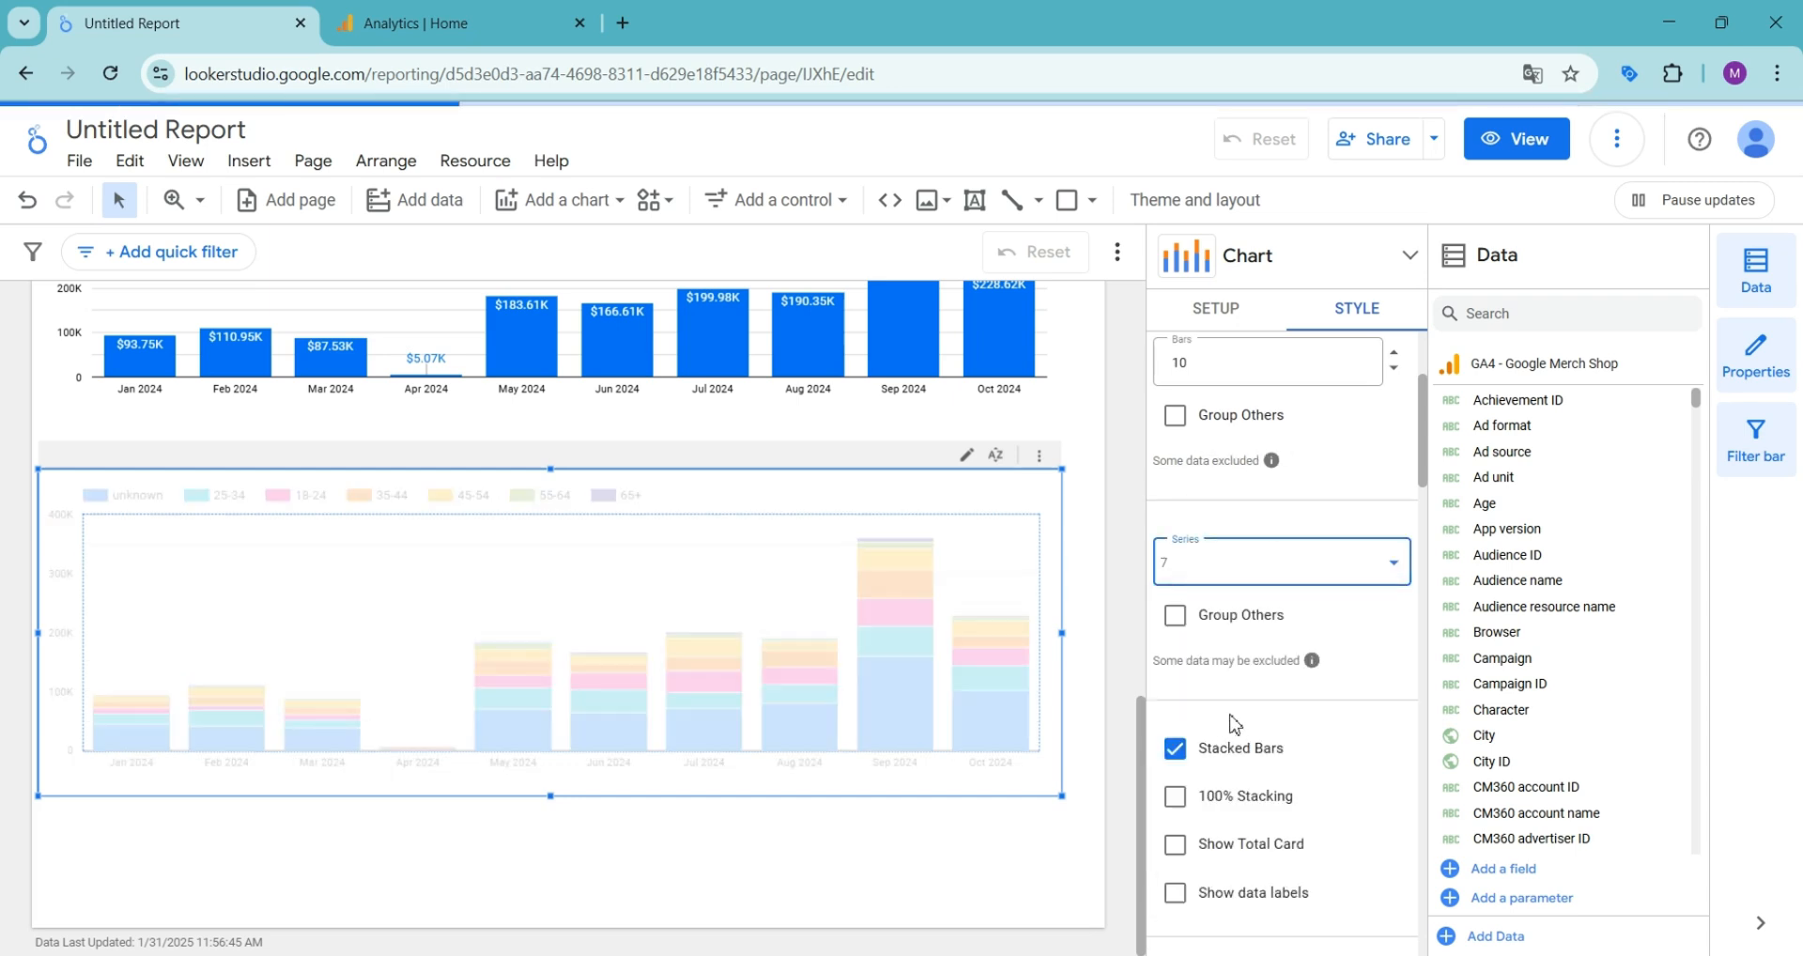
left_click(1260, 564)
left_click(1236, 817)
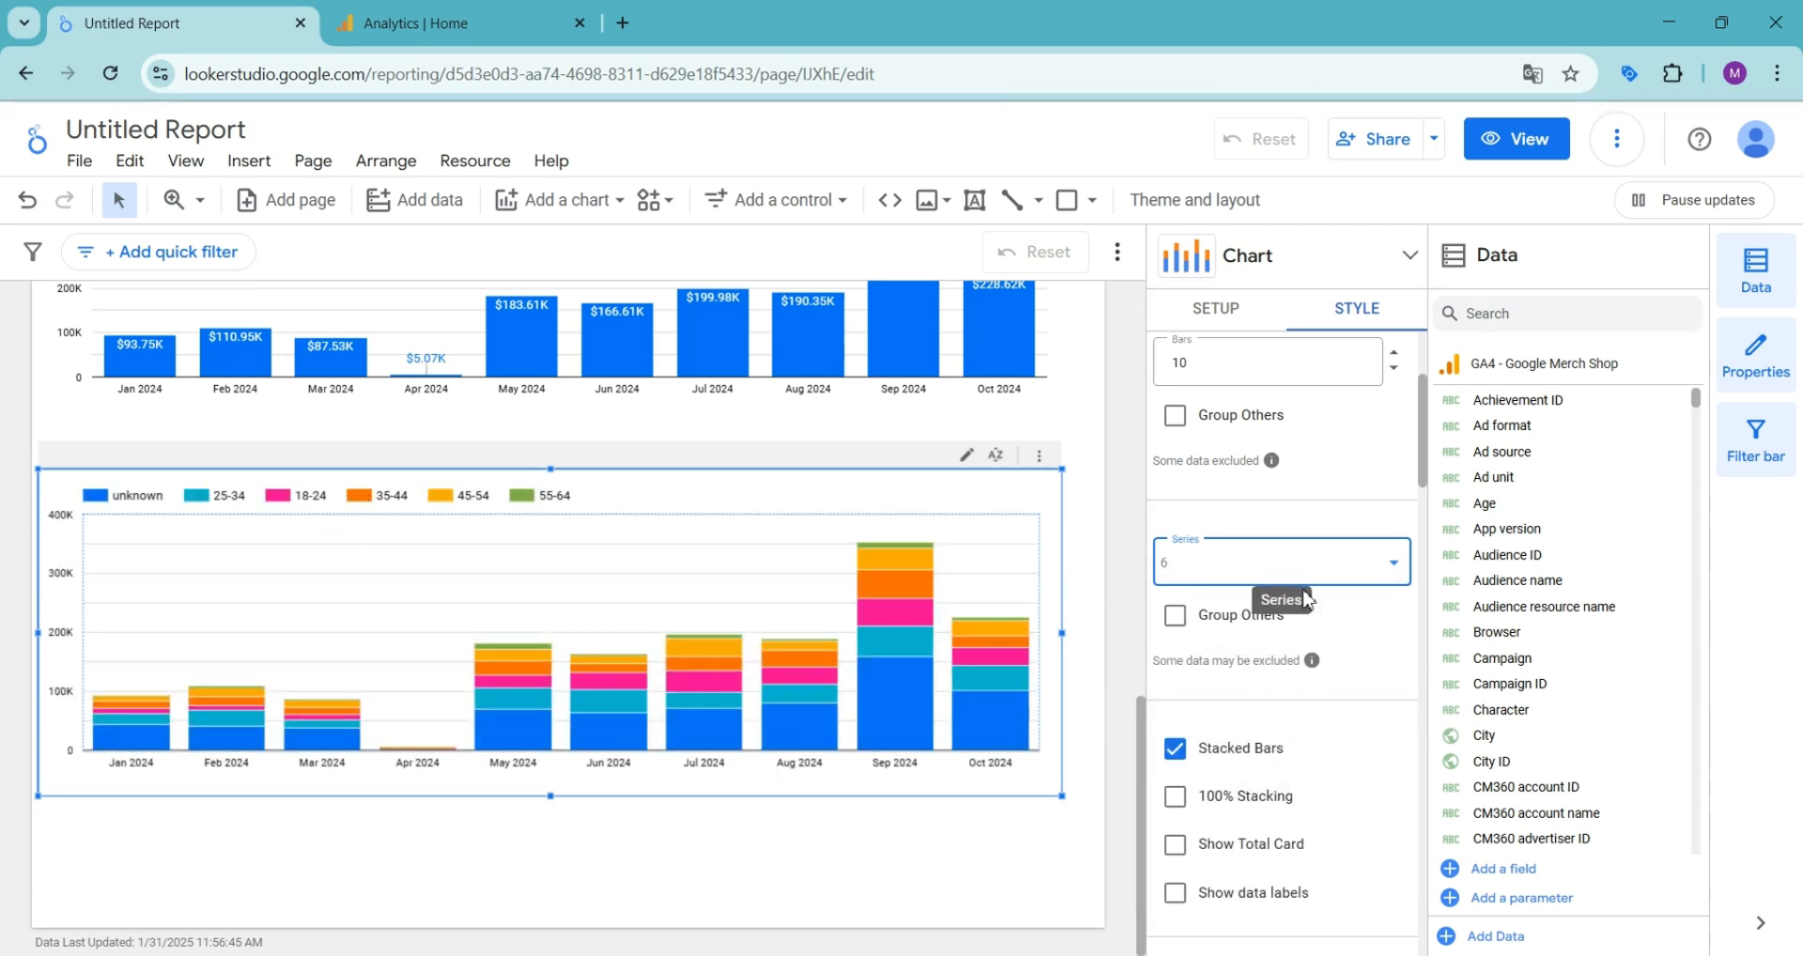
- Color the stacked column chart by bar order
scroll(1279, 657, "down", 4)
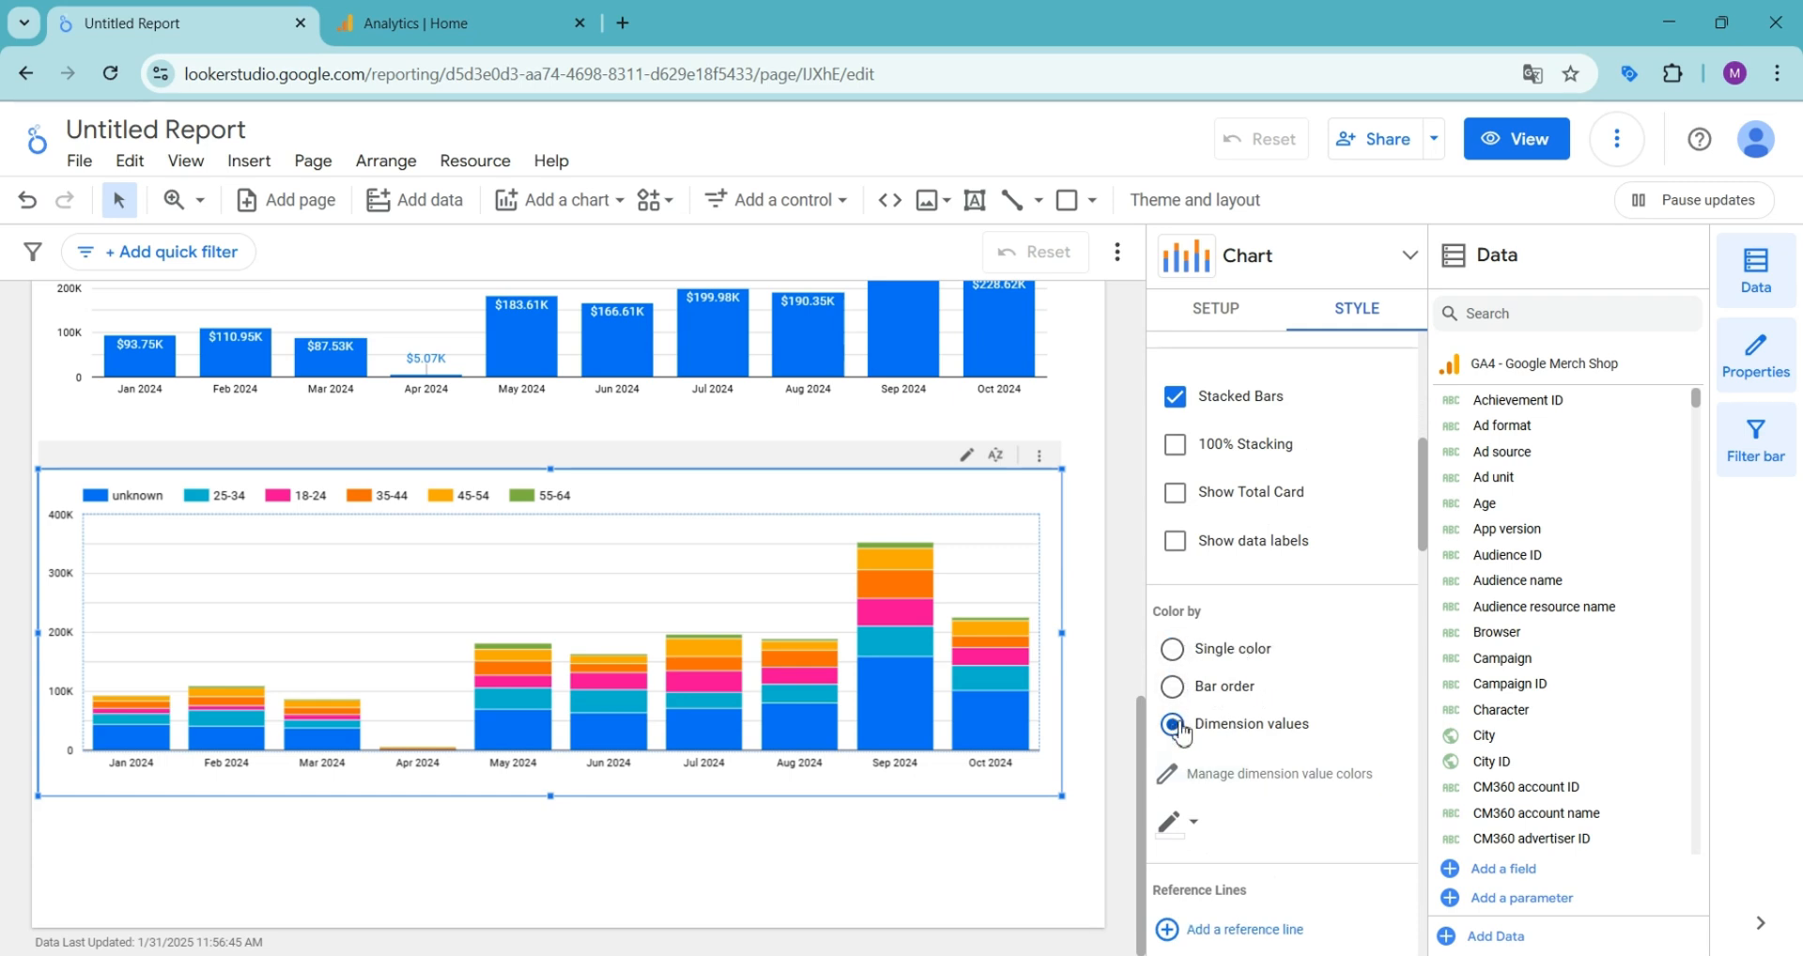
left_click(1174, 687)
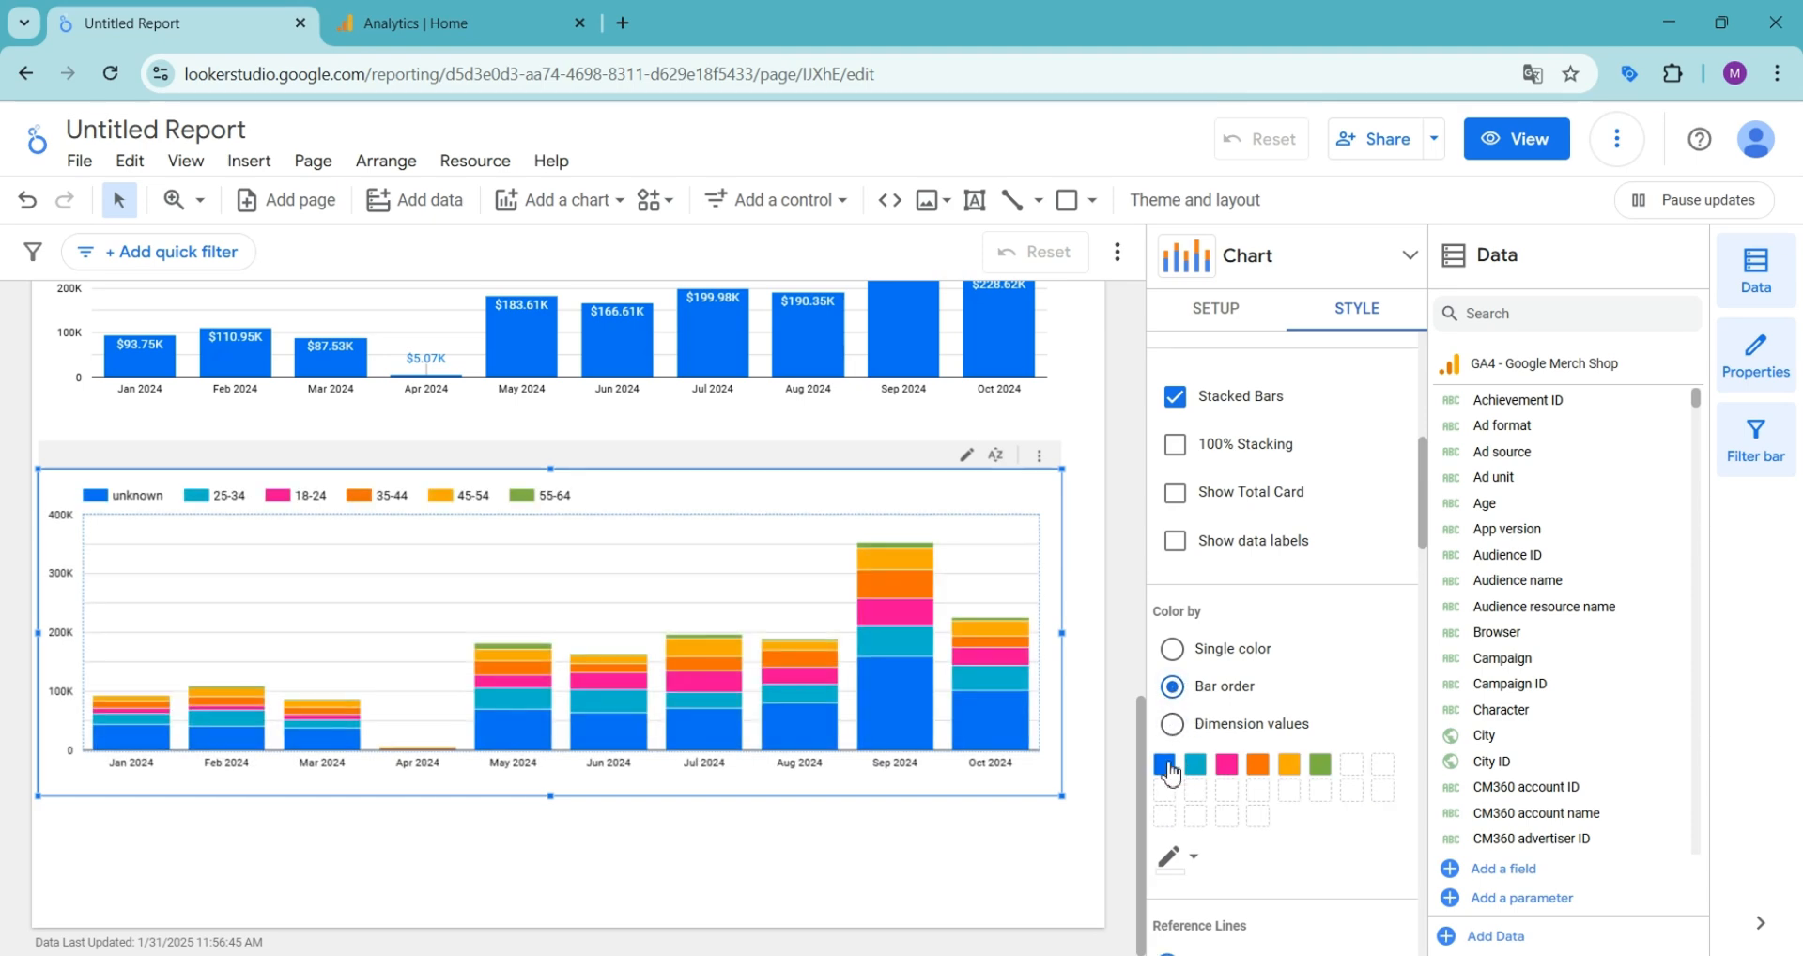
scroll(1249, 662, "down", 3)
scroll(1221, 643, "down", 2)
scroll(1258, 705, "down", 4)
- Try showing data labels on the stacked column chart's segments, and turn them off again
scroll(1222, 611, "up", 8)
left_click(1176, 545)
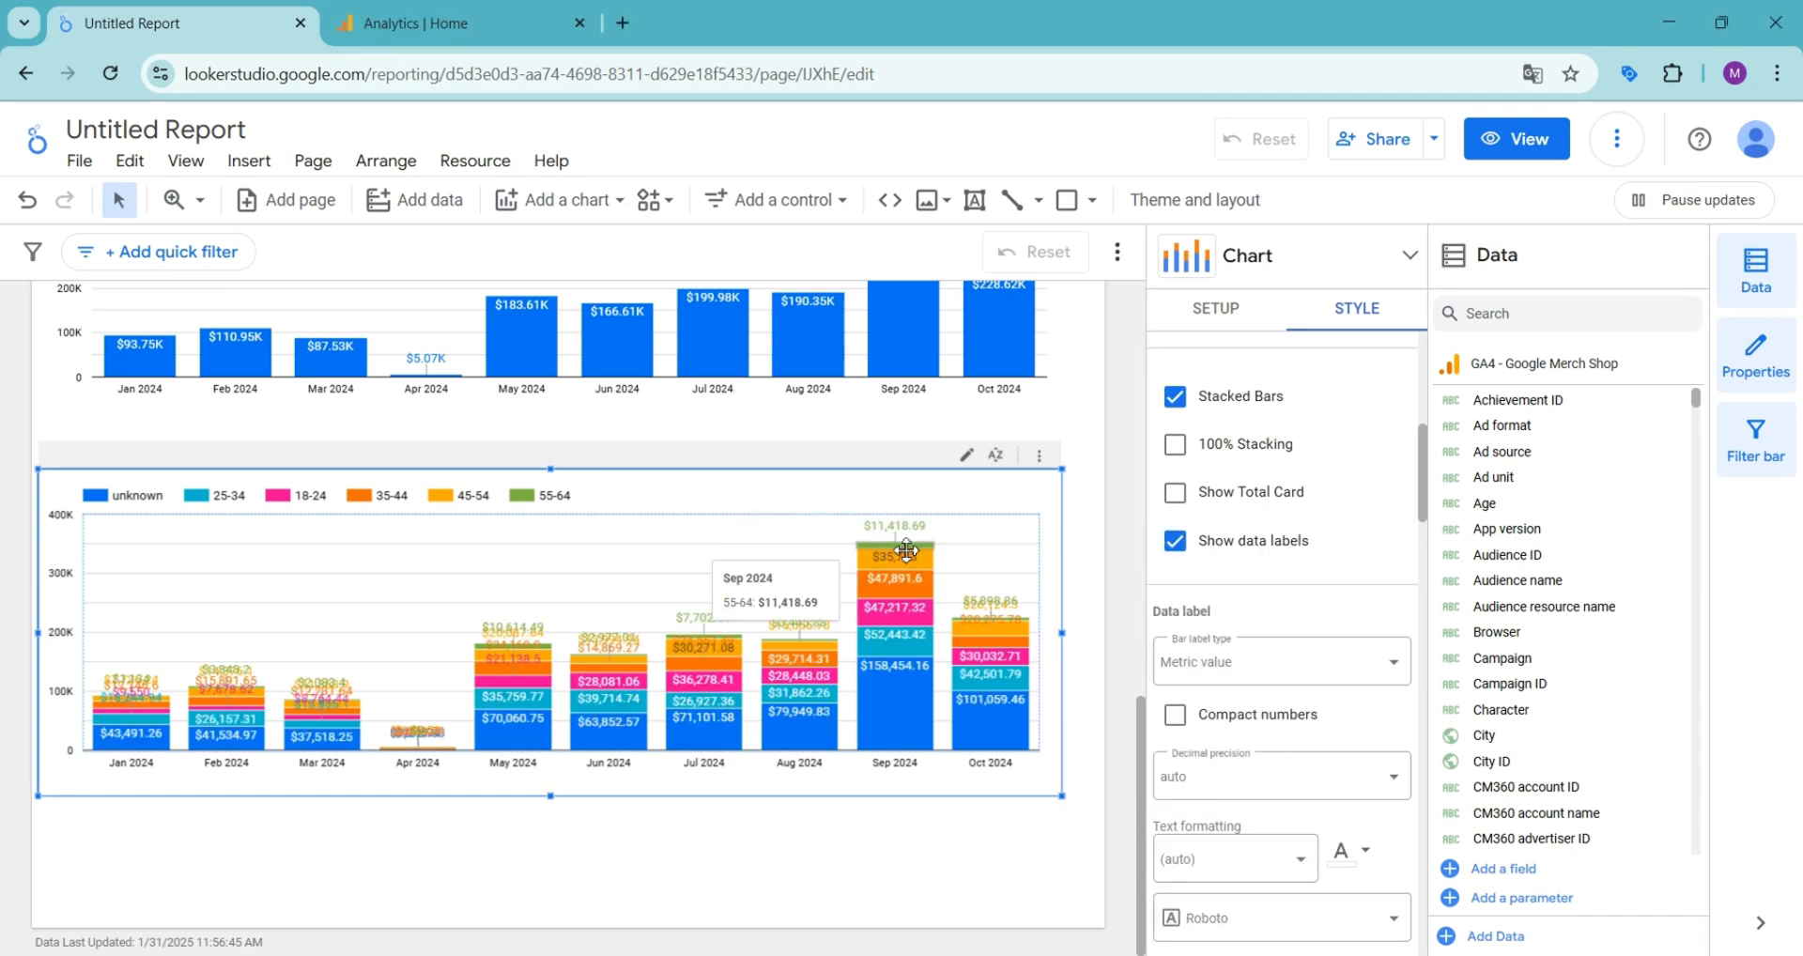
left_click(1176, 543)
- Show the axis titles on both the left Y-axis and the X-axis of the stacked column chart
scroll(1191, 493, "down", 5)
left_click(1186, 486)
left_click(1176, 754)
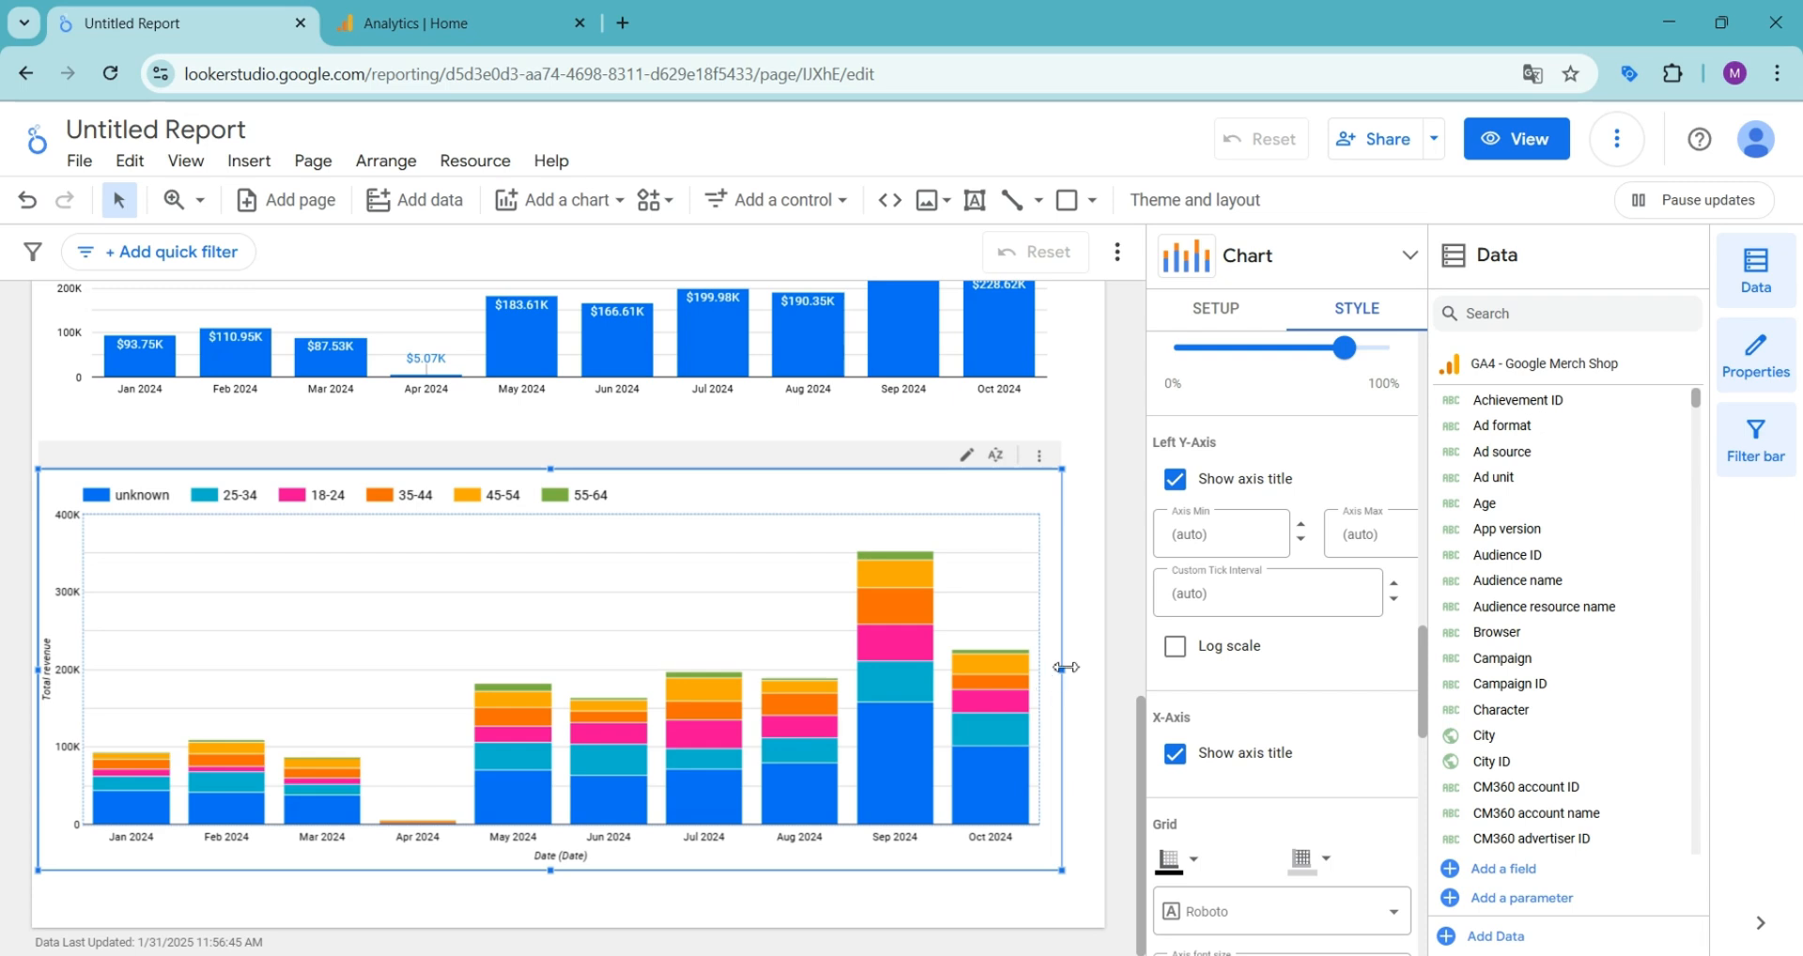
- Shrink the stacked column chart to slightly under half the page width and add a horizontal bar chart beside it
left_click_drag(1066, 668, 1099, 669)
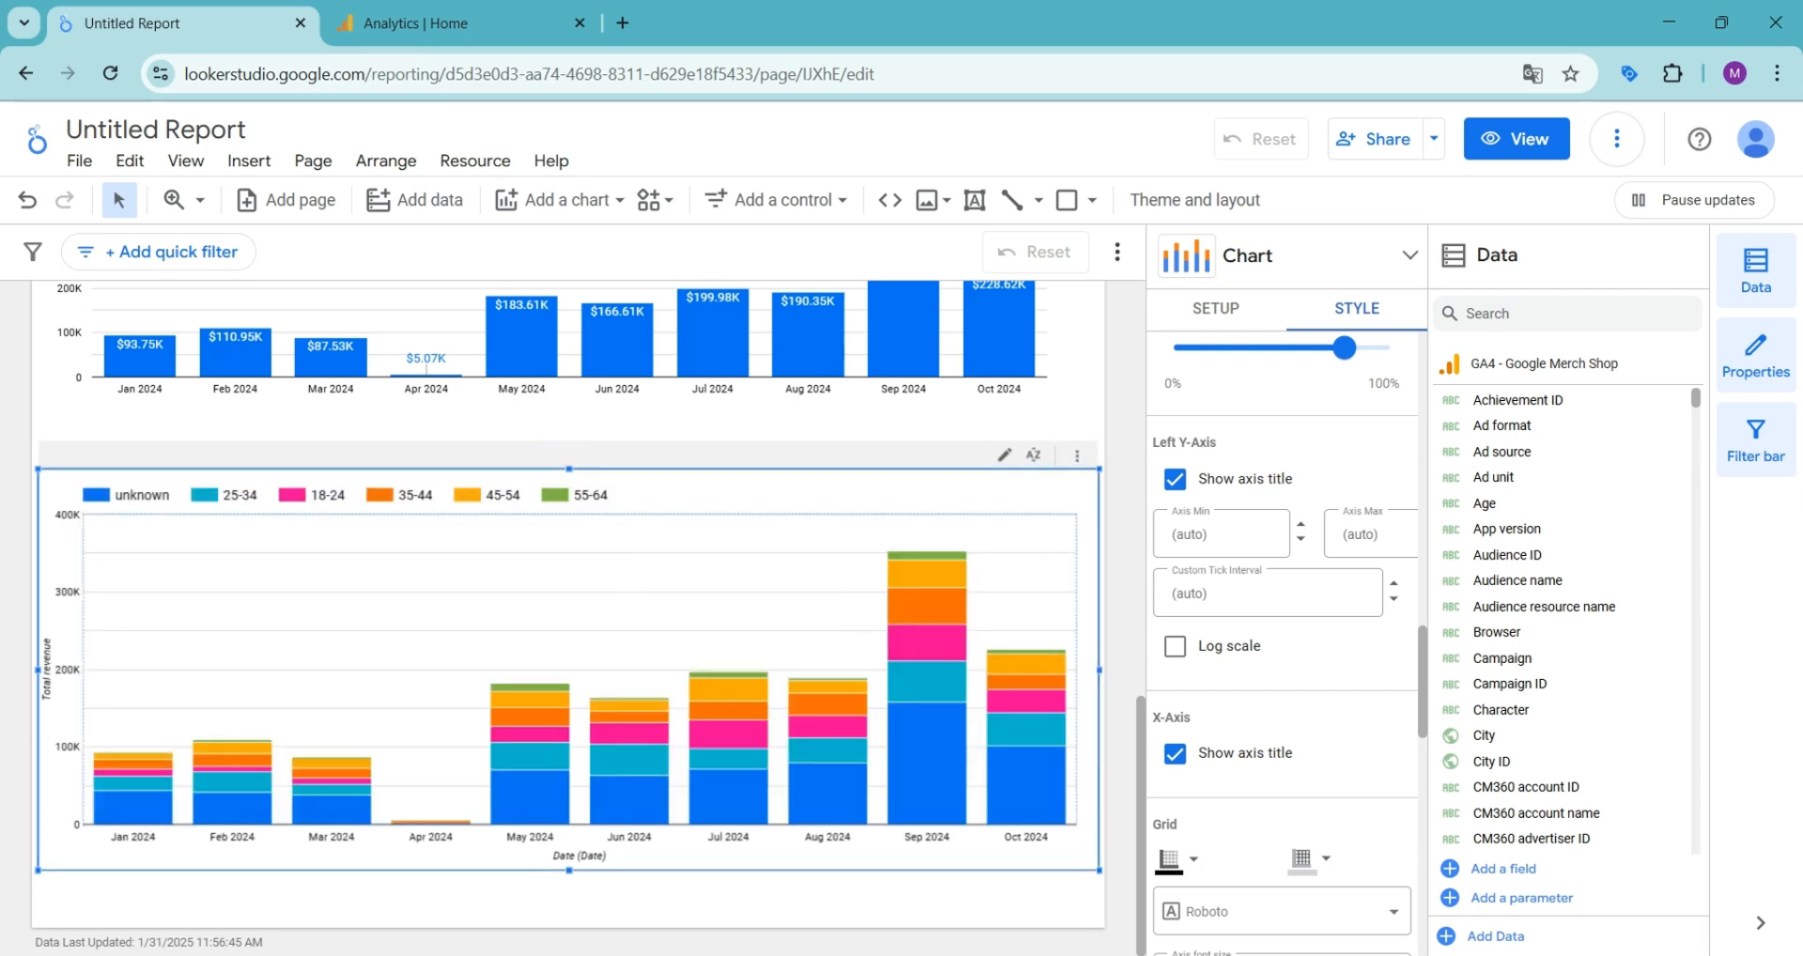
left_click_drag(1099, 871, 528, 625)
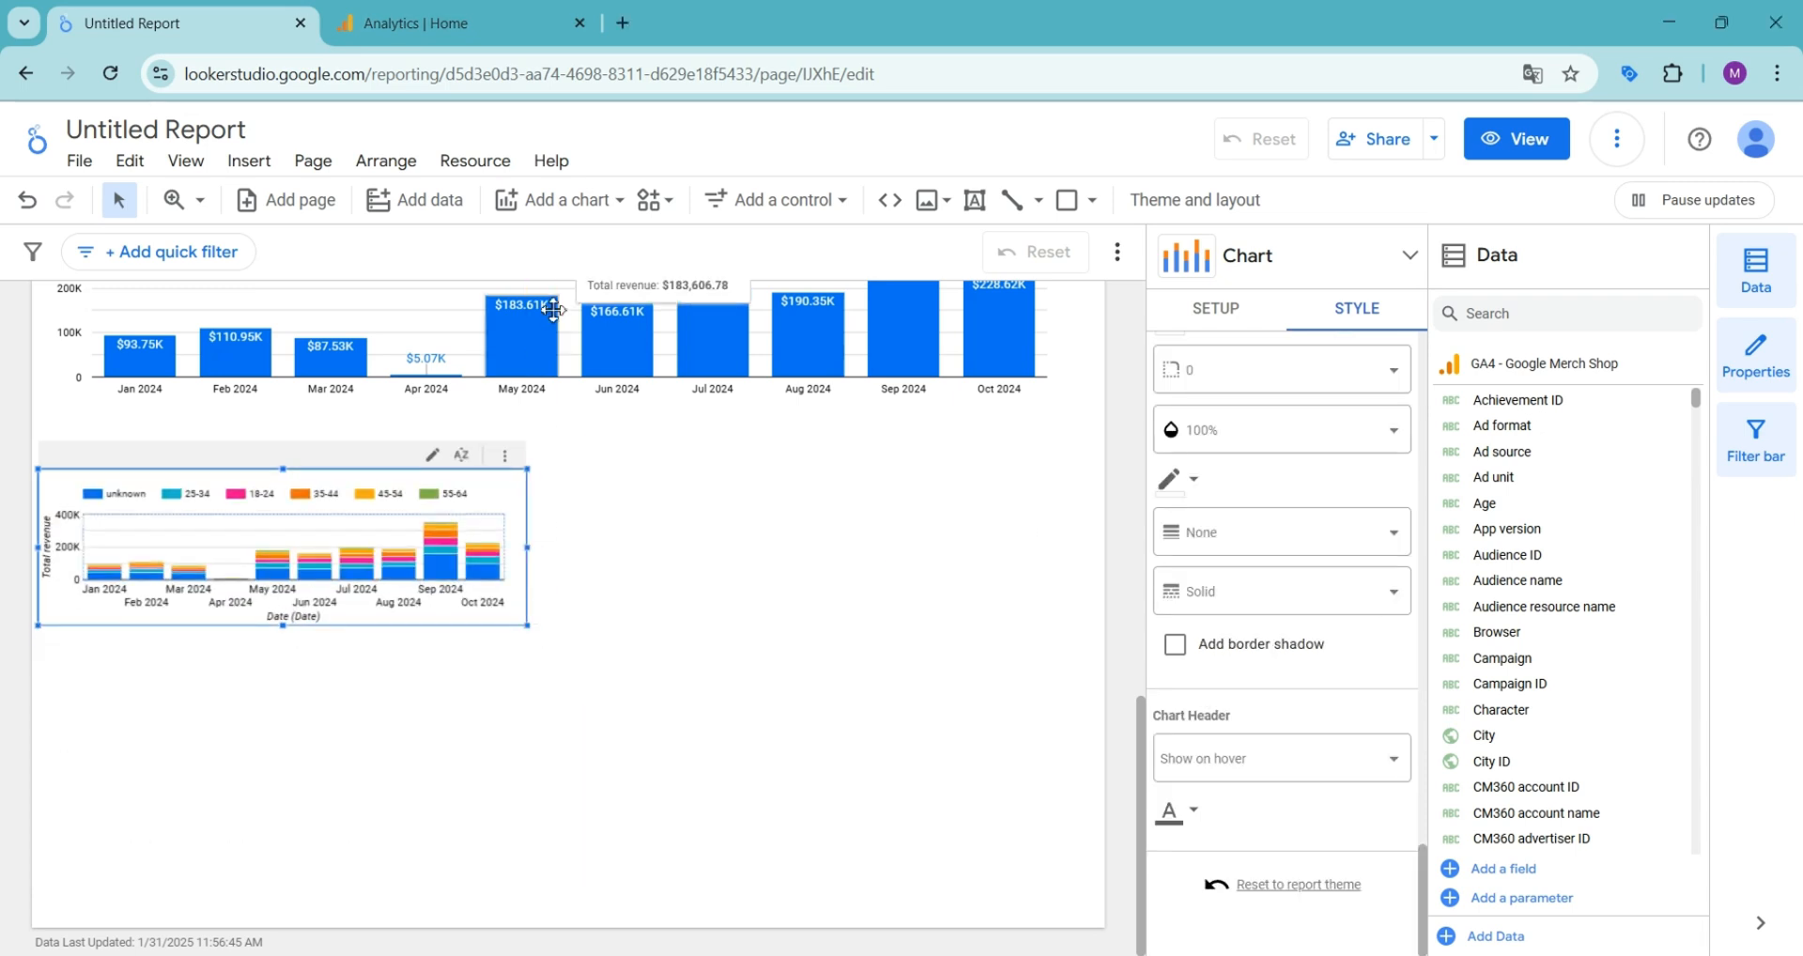
left_click(540, 201)
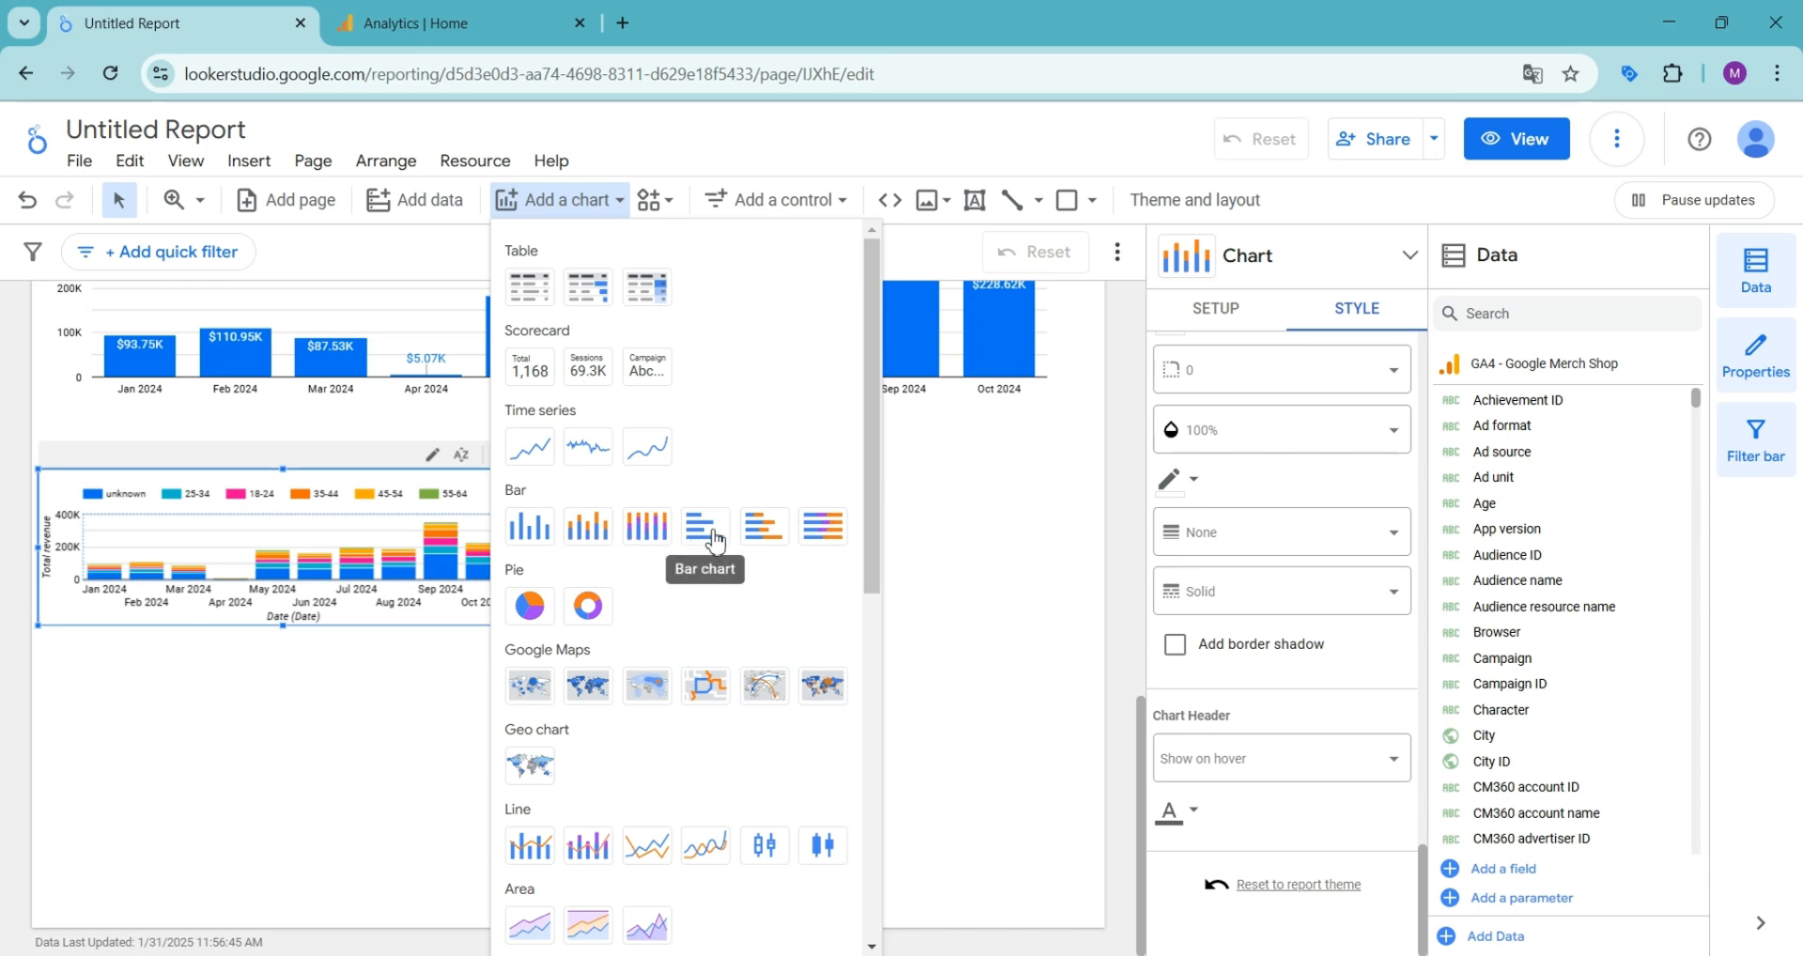
left_click(764, 526)
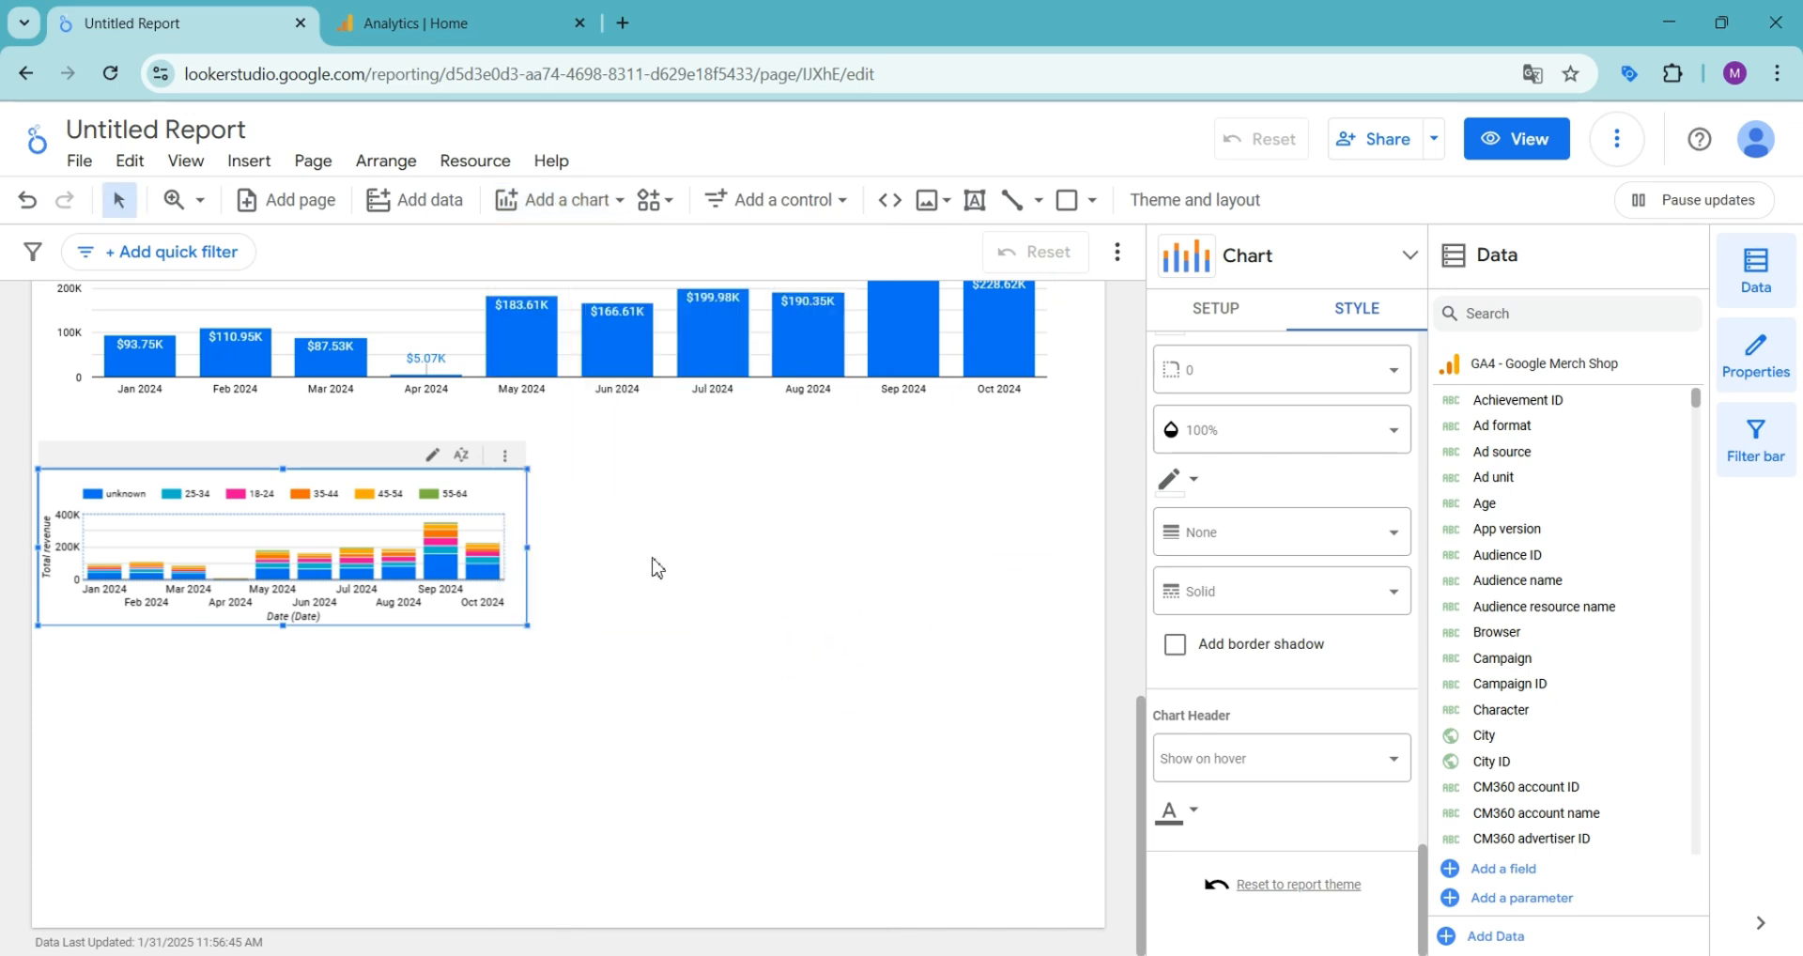
left_click(752, 601)
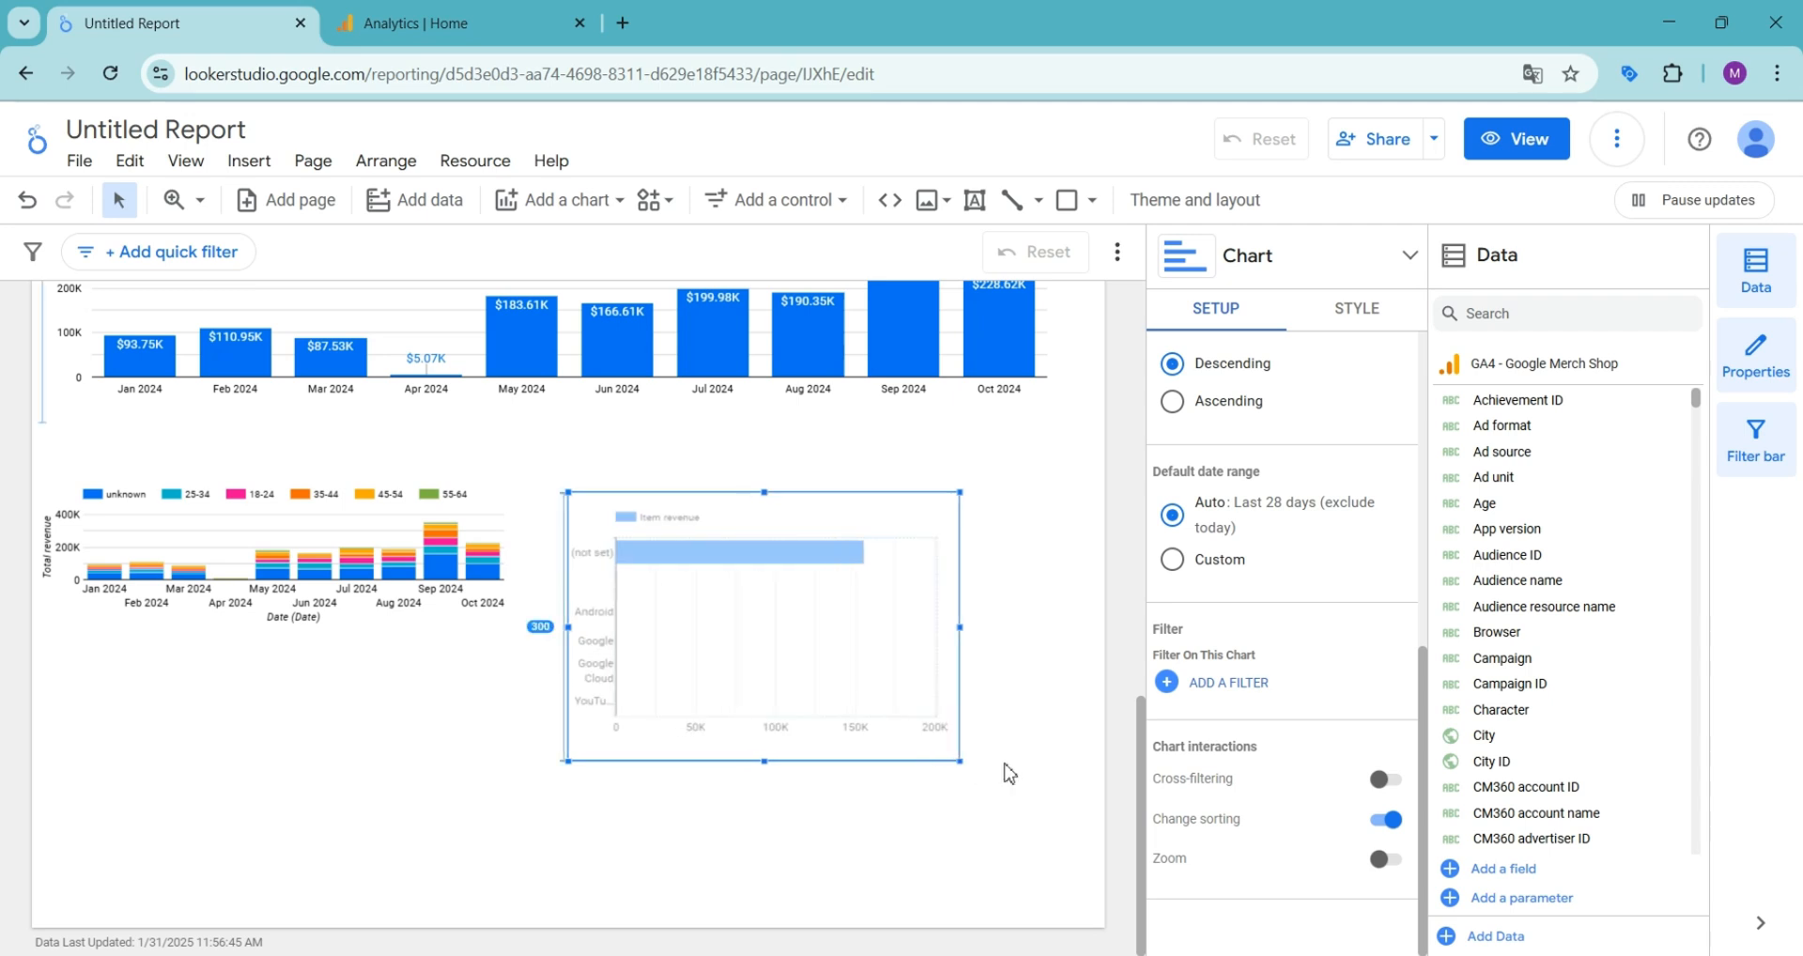
- Set the bar chart's dimension to Session source / medium
scroll(1277, 545, "up", 5)
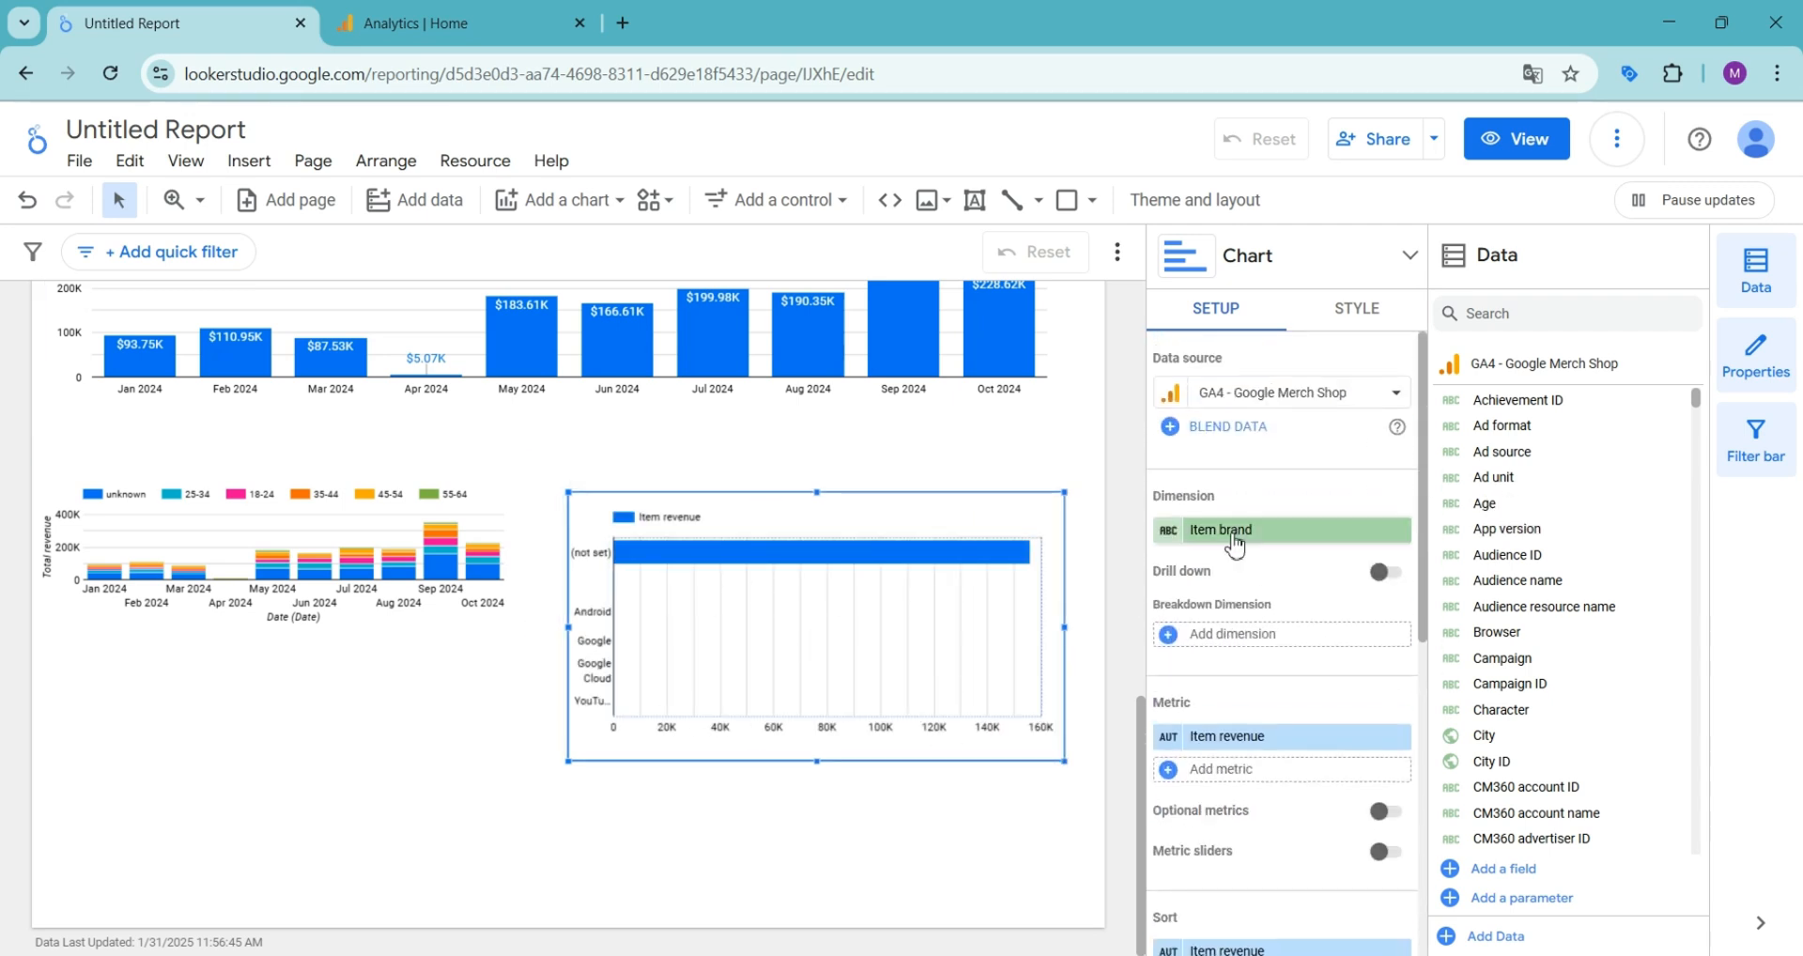
left_click(1235, 545)
type("source")
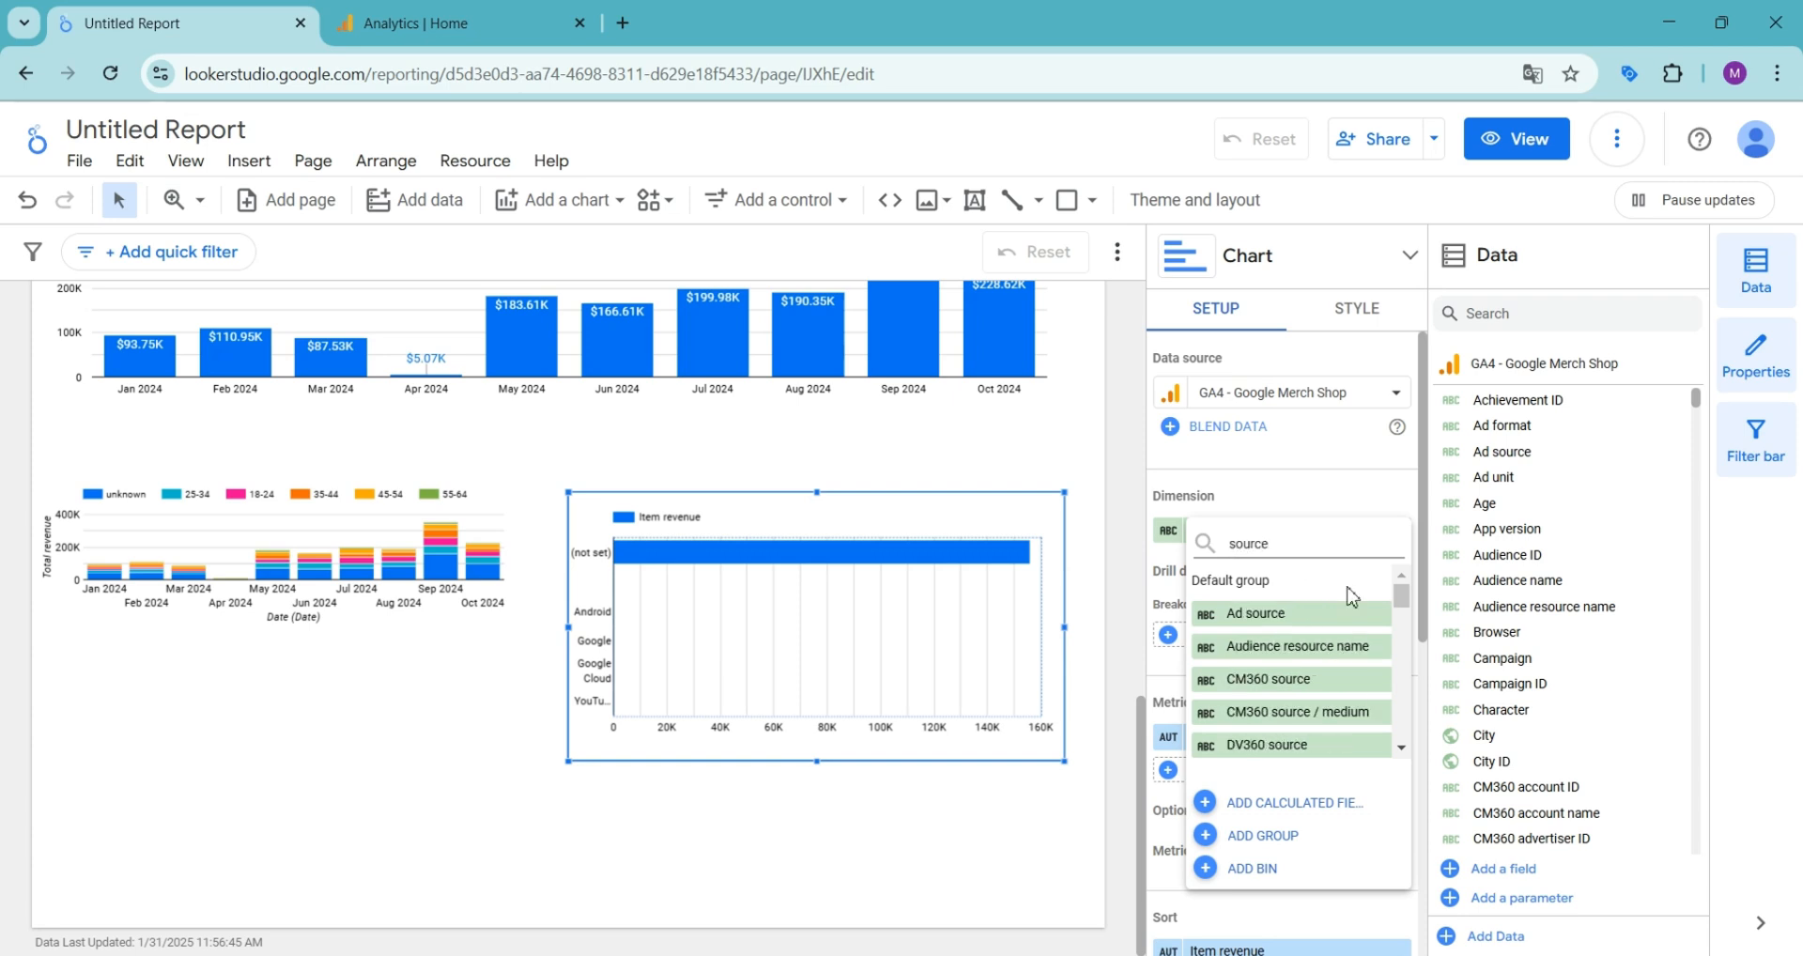
left_click_drag(1401, 601, 1401, 748)
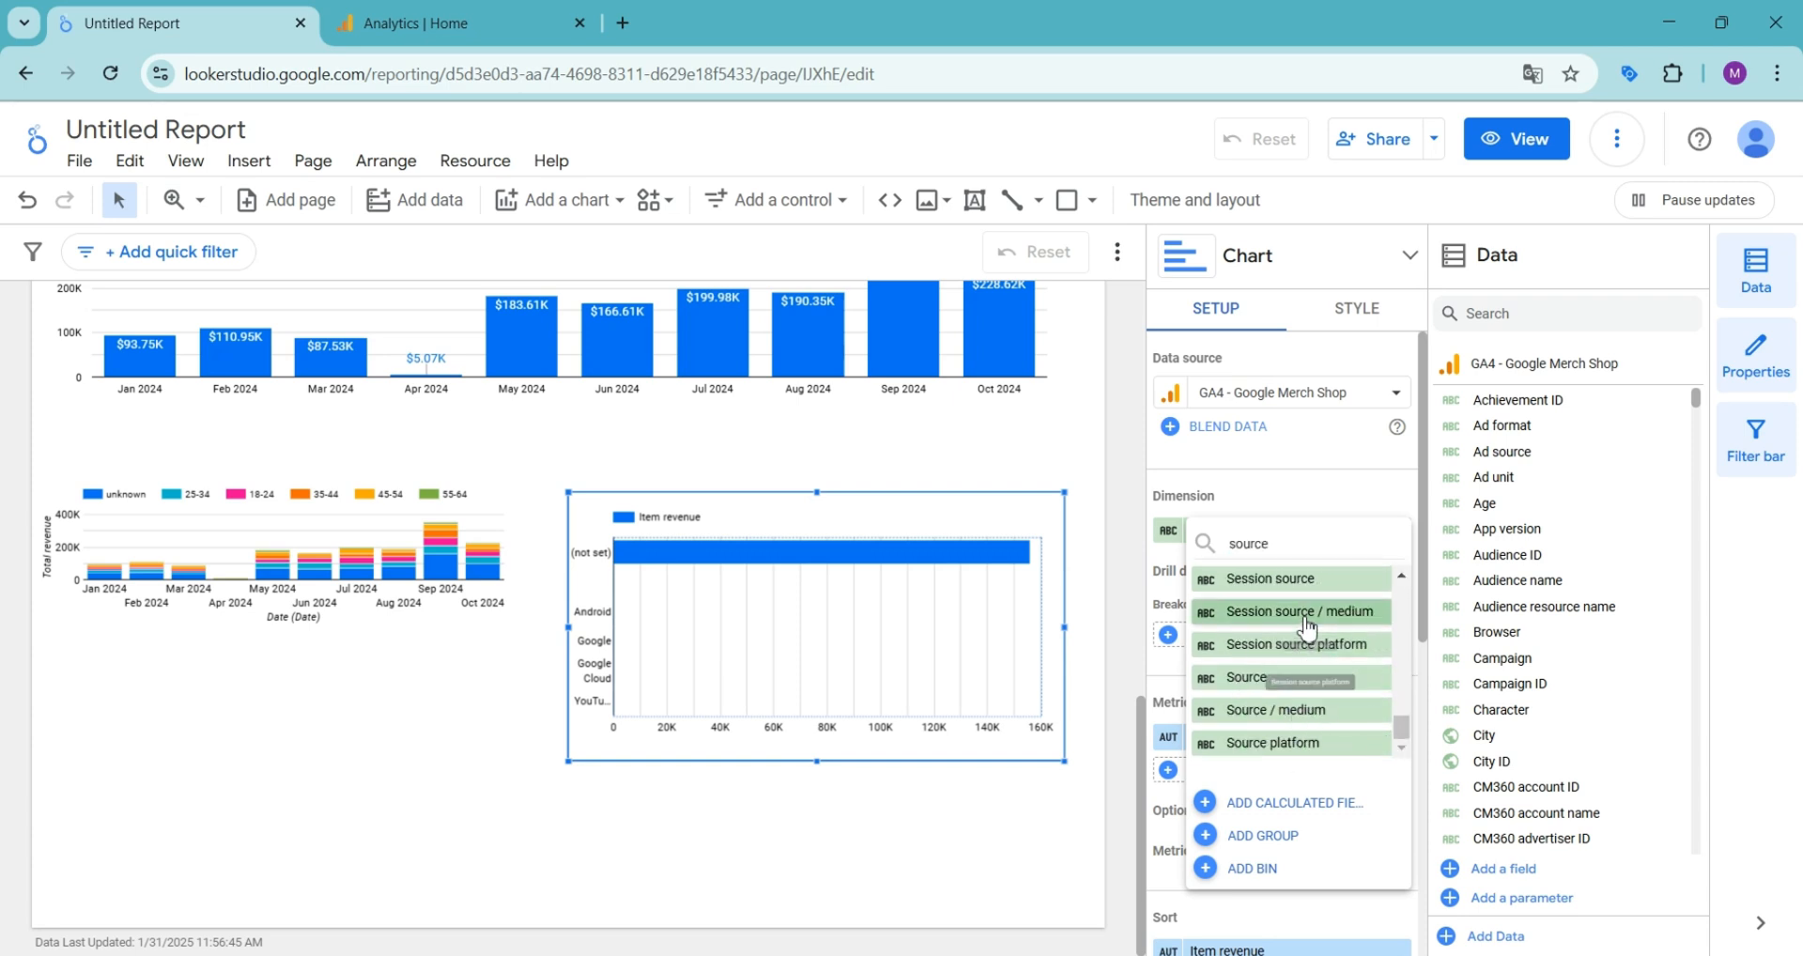
left_click(1303, 617)
- Set the bar chart's metric to Total revenue
left_click(1229, 736)
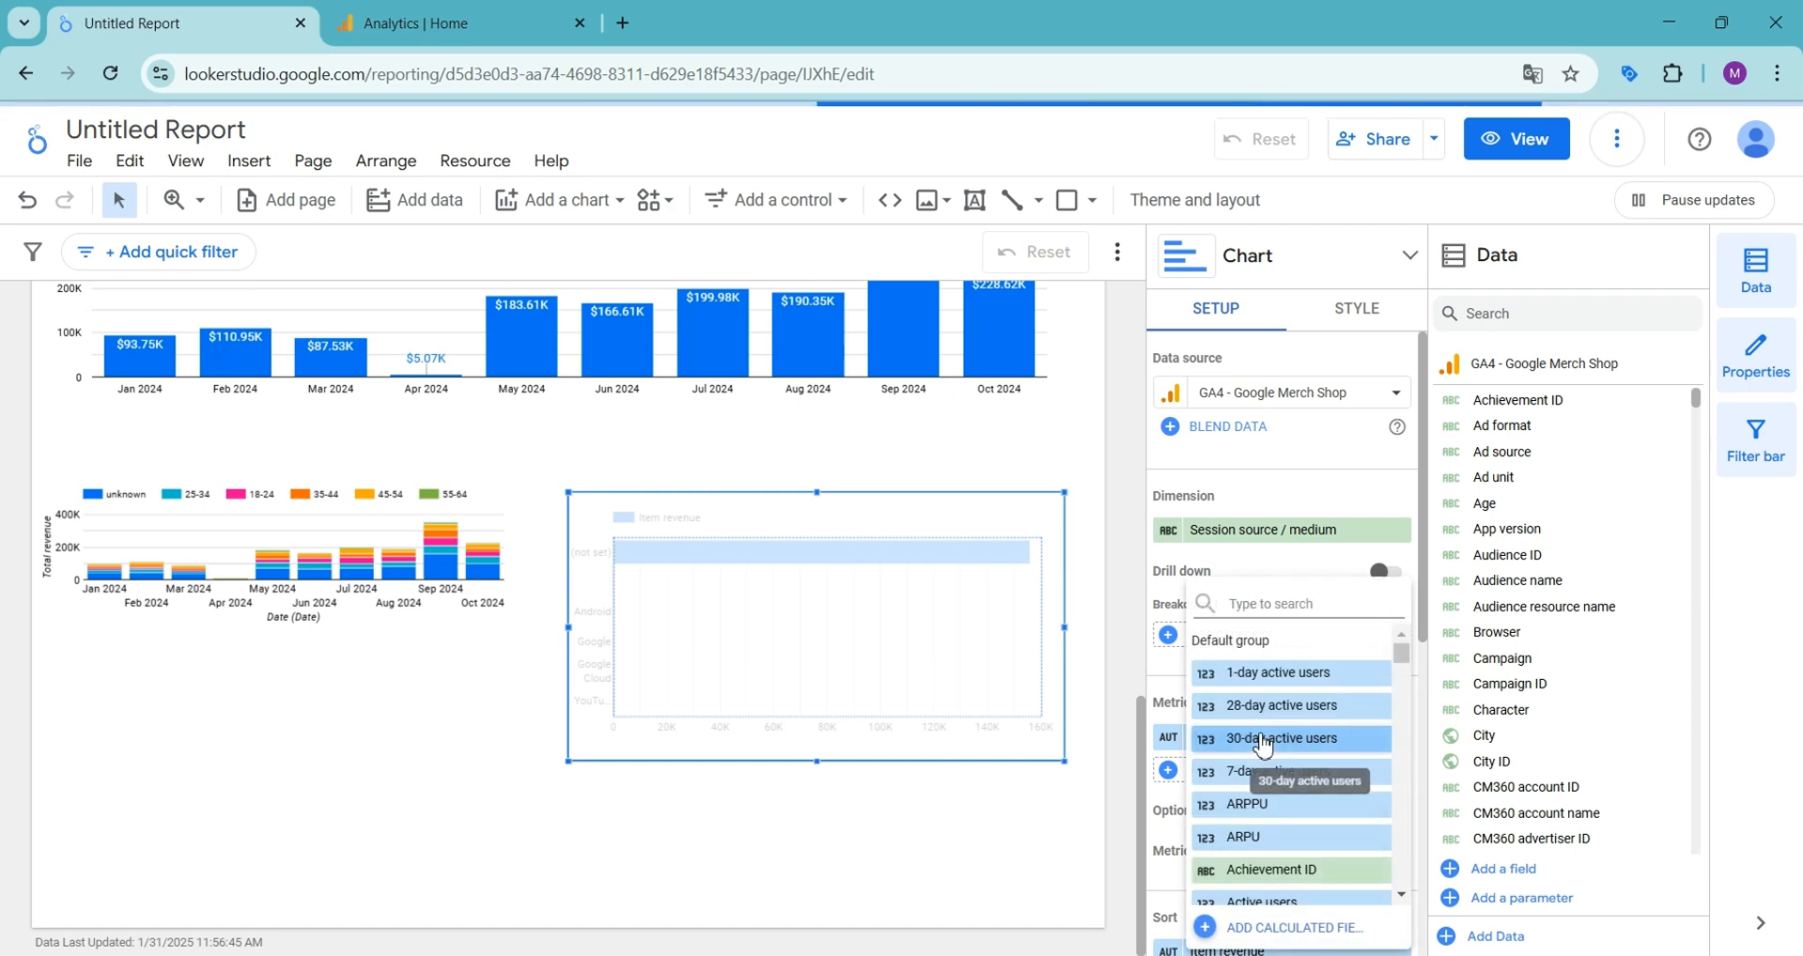
type("reve")
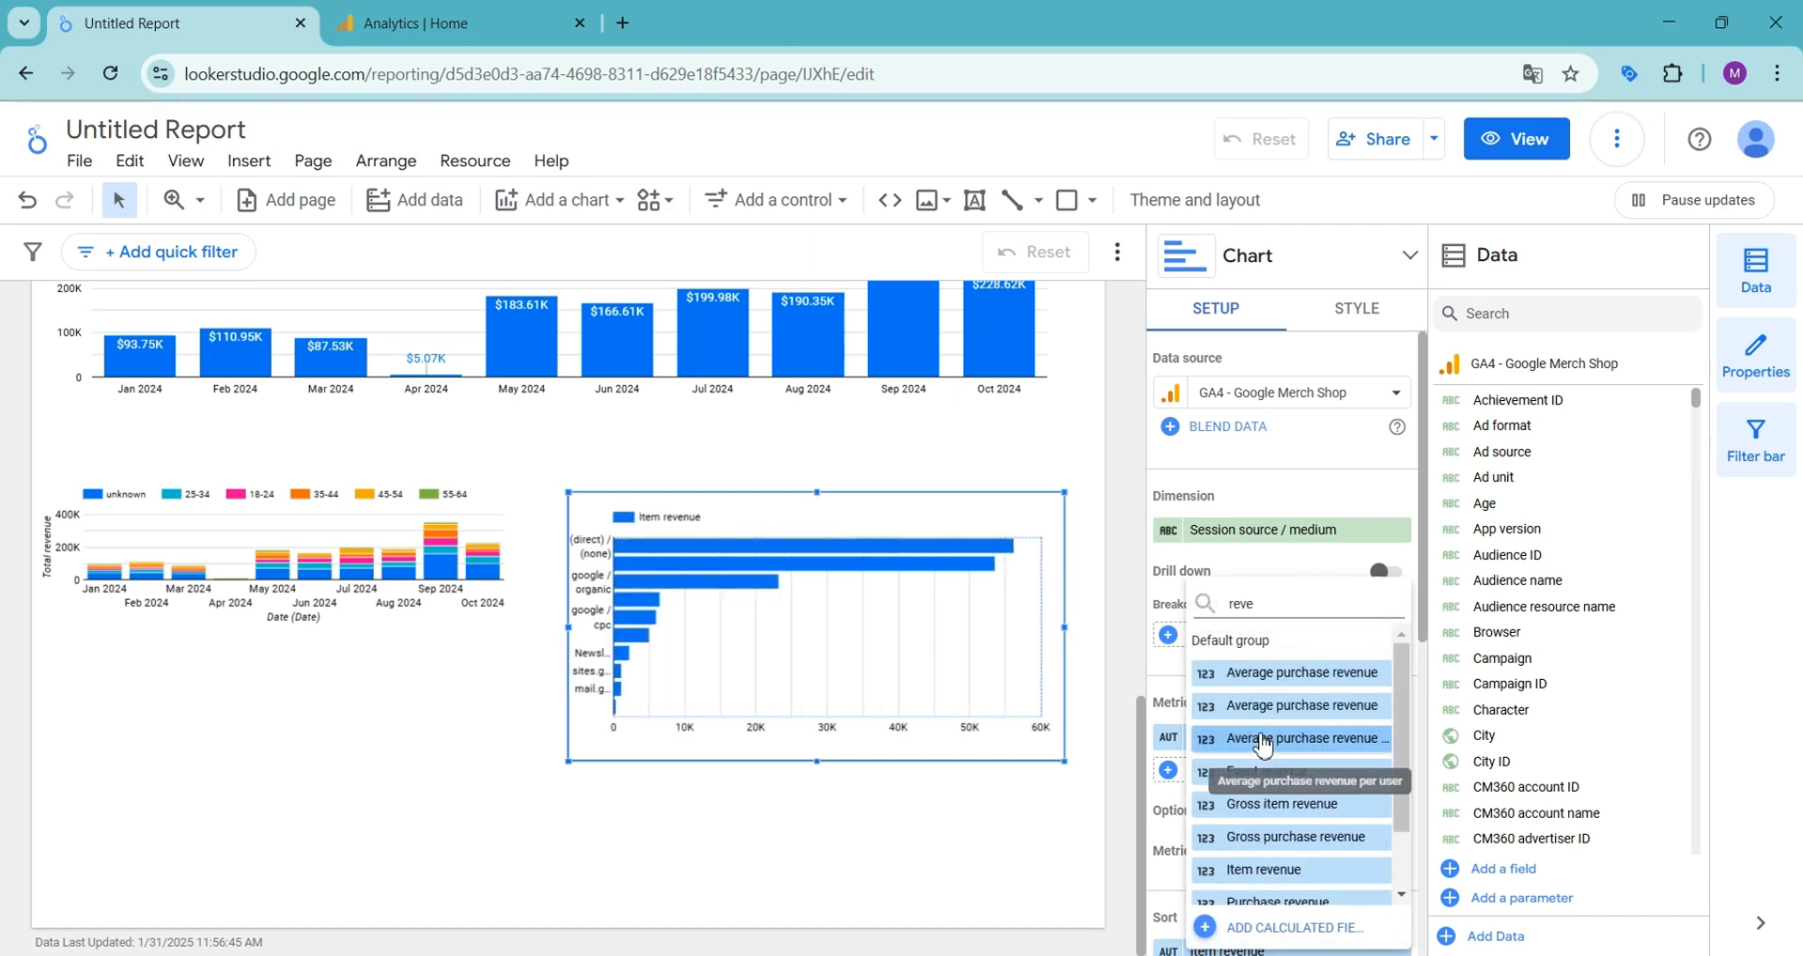
left_click_drag(1403, 705, 1410, 780)
left_click(1289, 884)
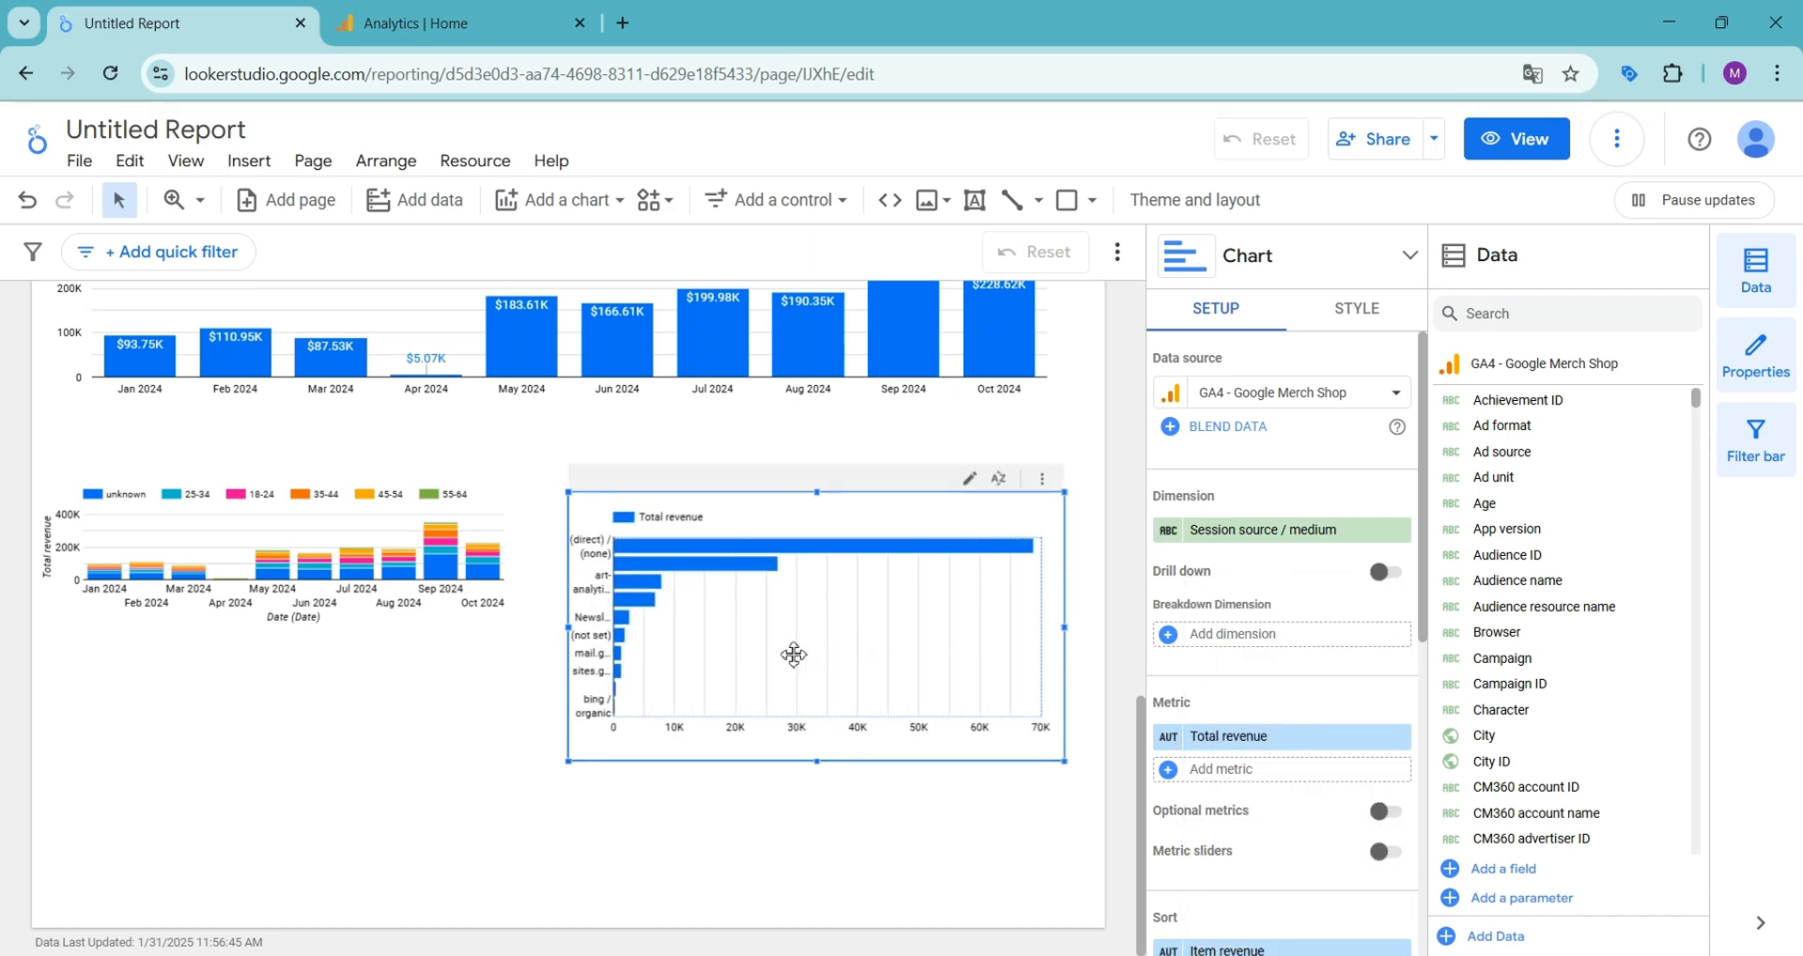
- Reposition the bar chart and enlarge it in height and width so the source / medium labels have more room
left_click_drag(711, 673, 685, 676)
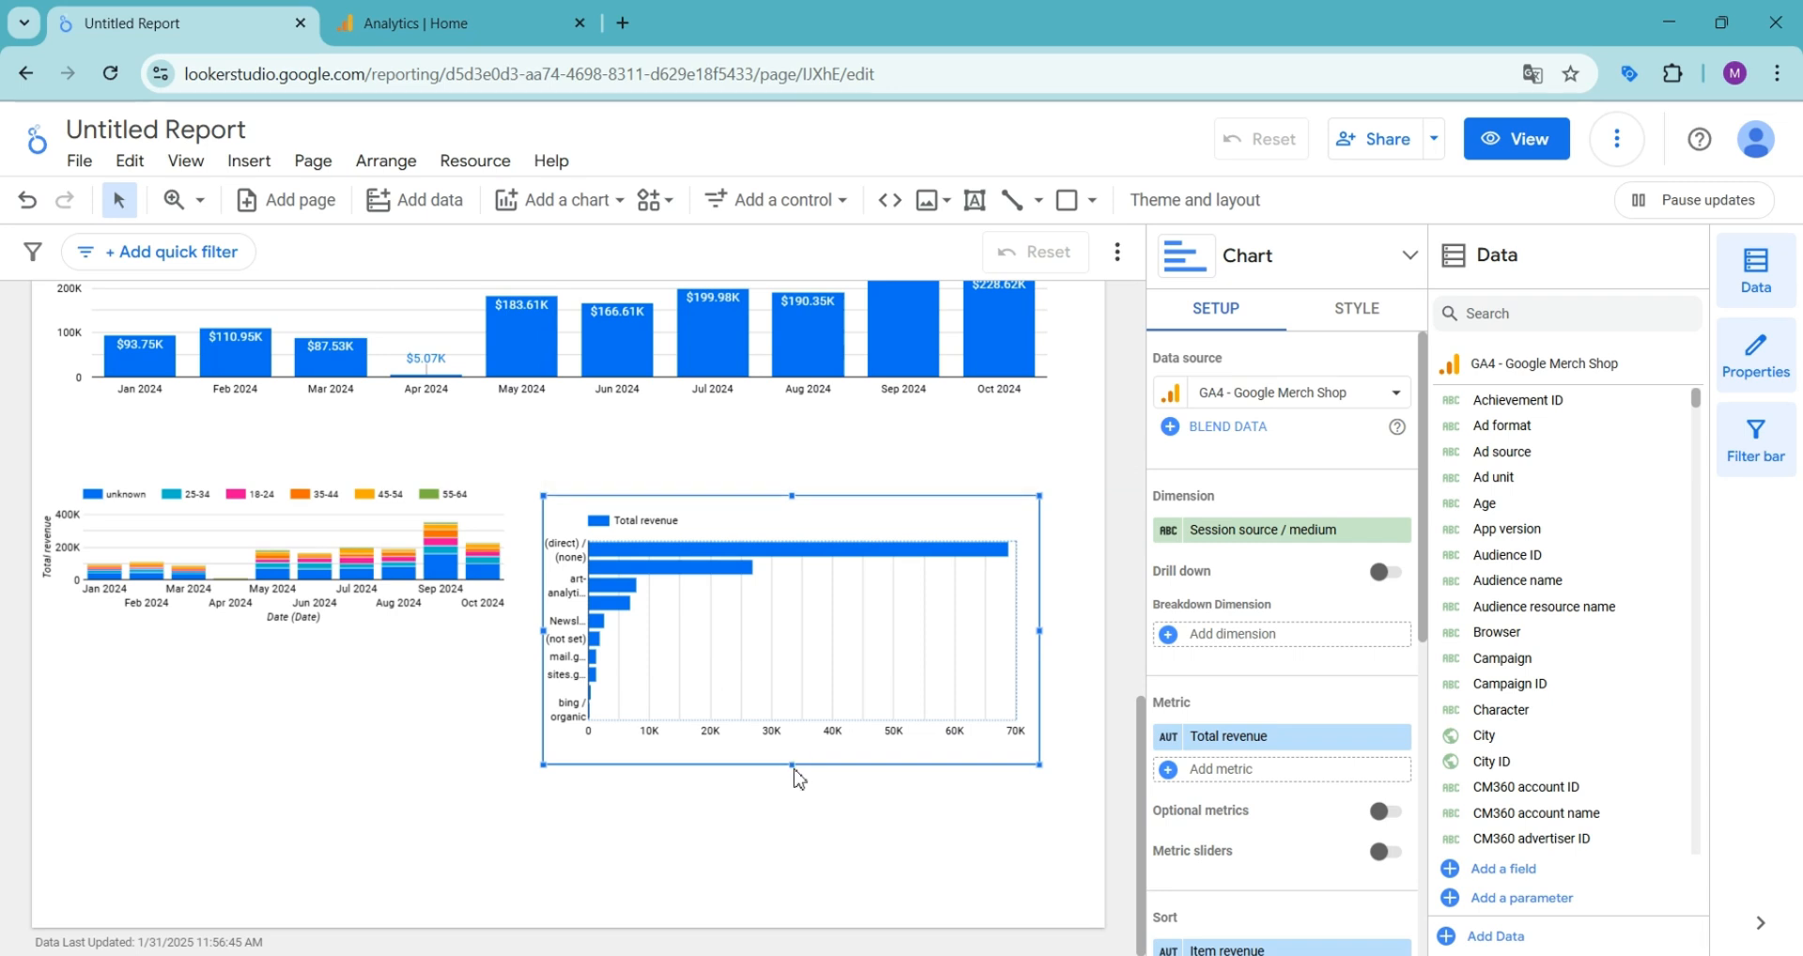
left_click_drag(792, 764, 805, 881)
left_click_drag(1040, 688, 1101, 683)
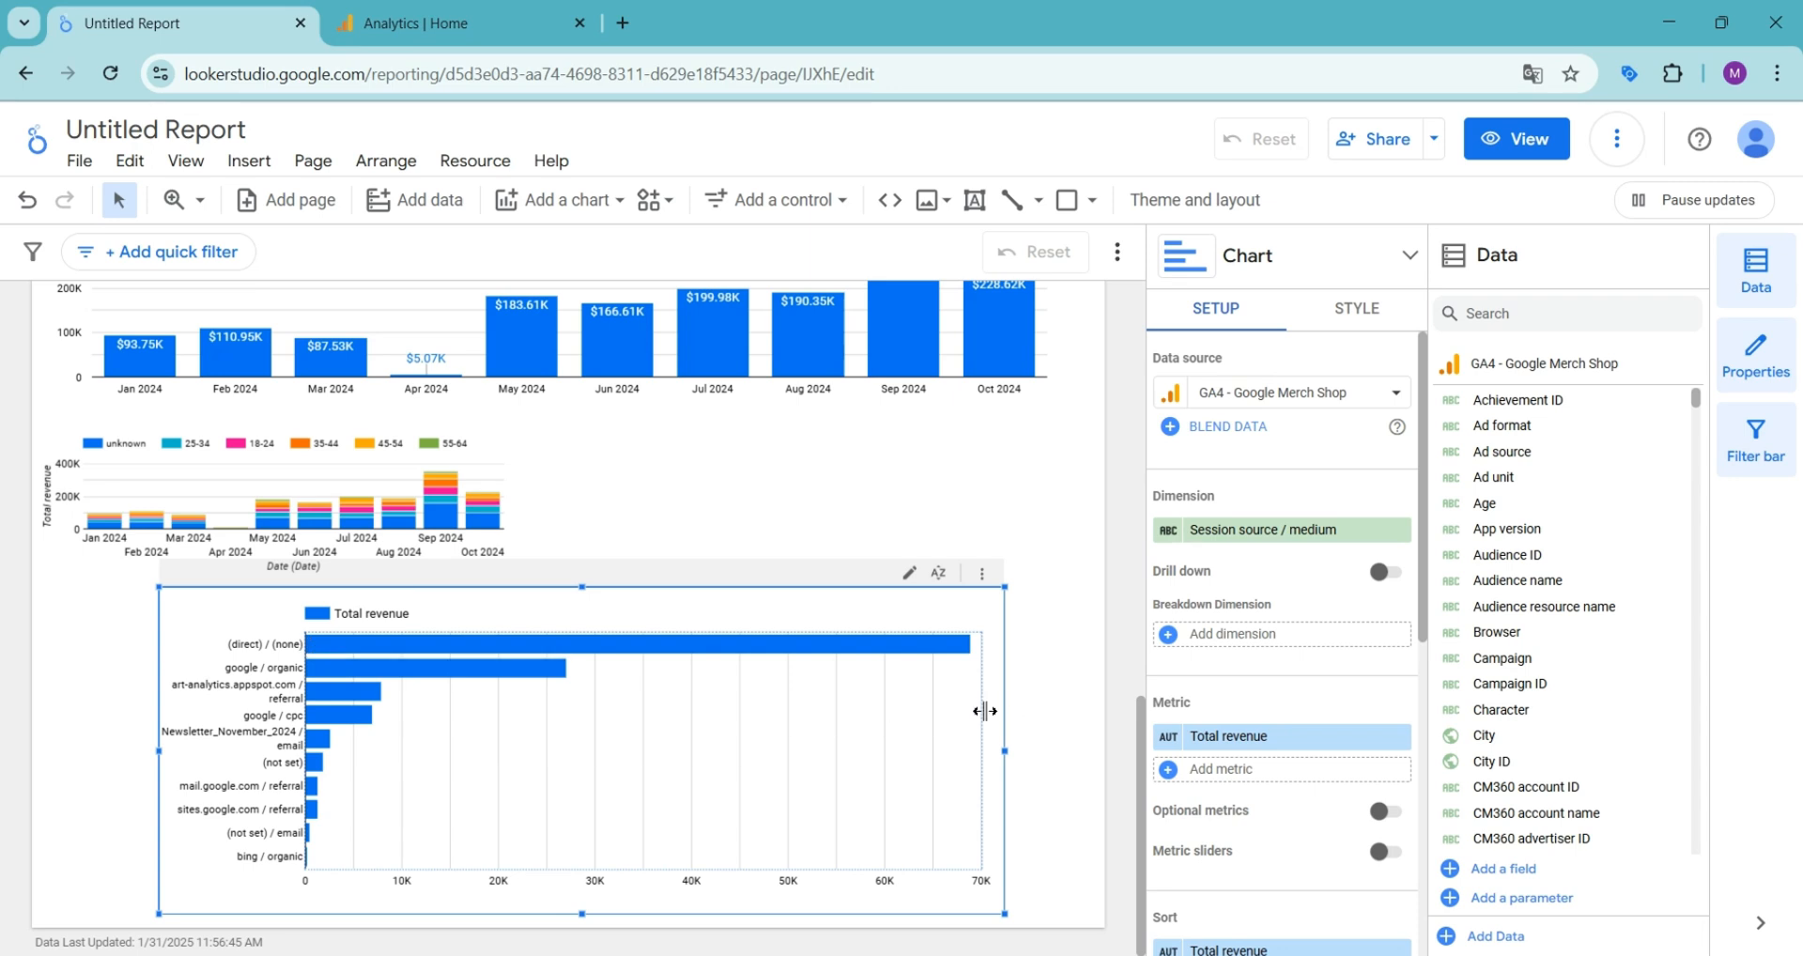
- Show the axis titles and the data labels on the bar chart
left_click(1325, 305)
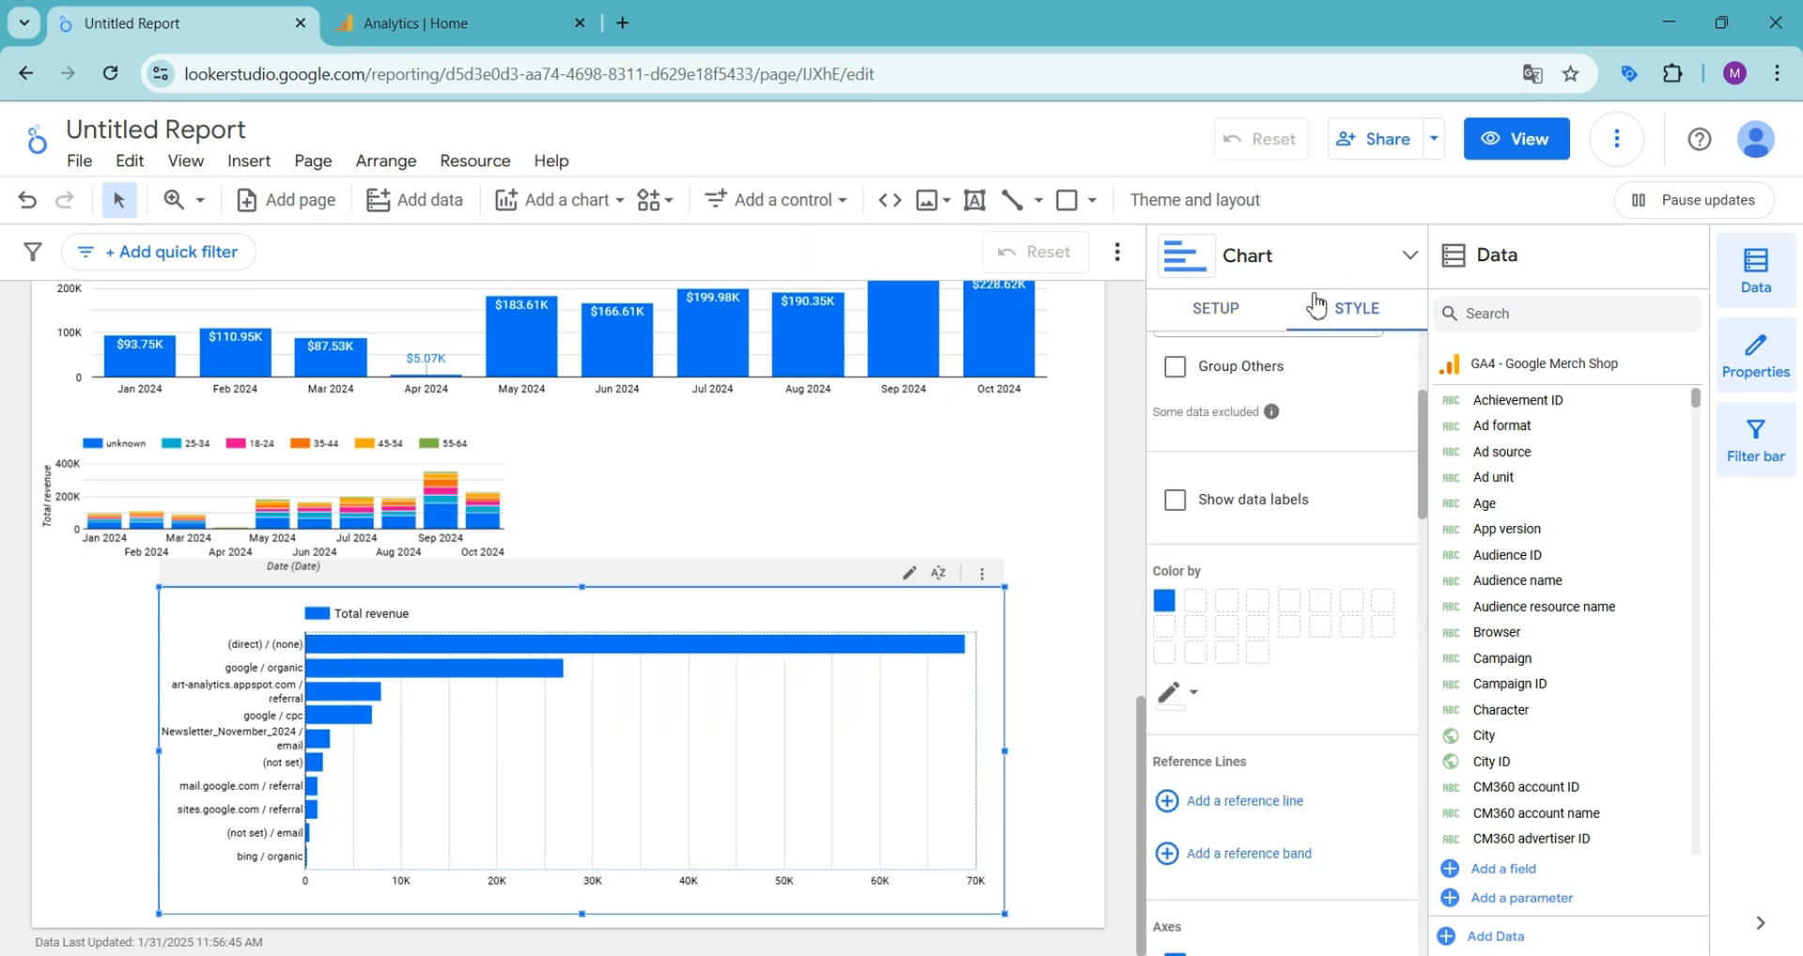
scroll(1358, 531, "up", 3)
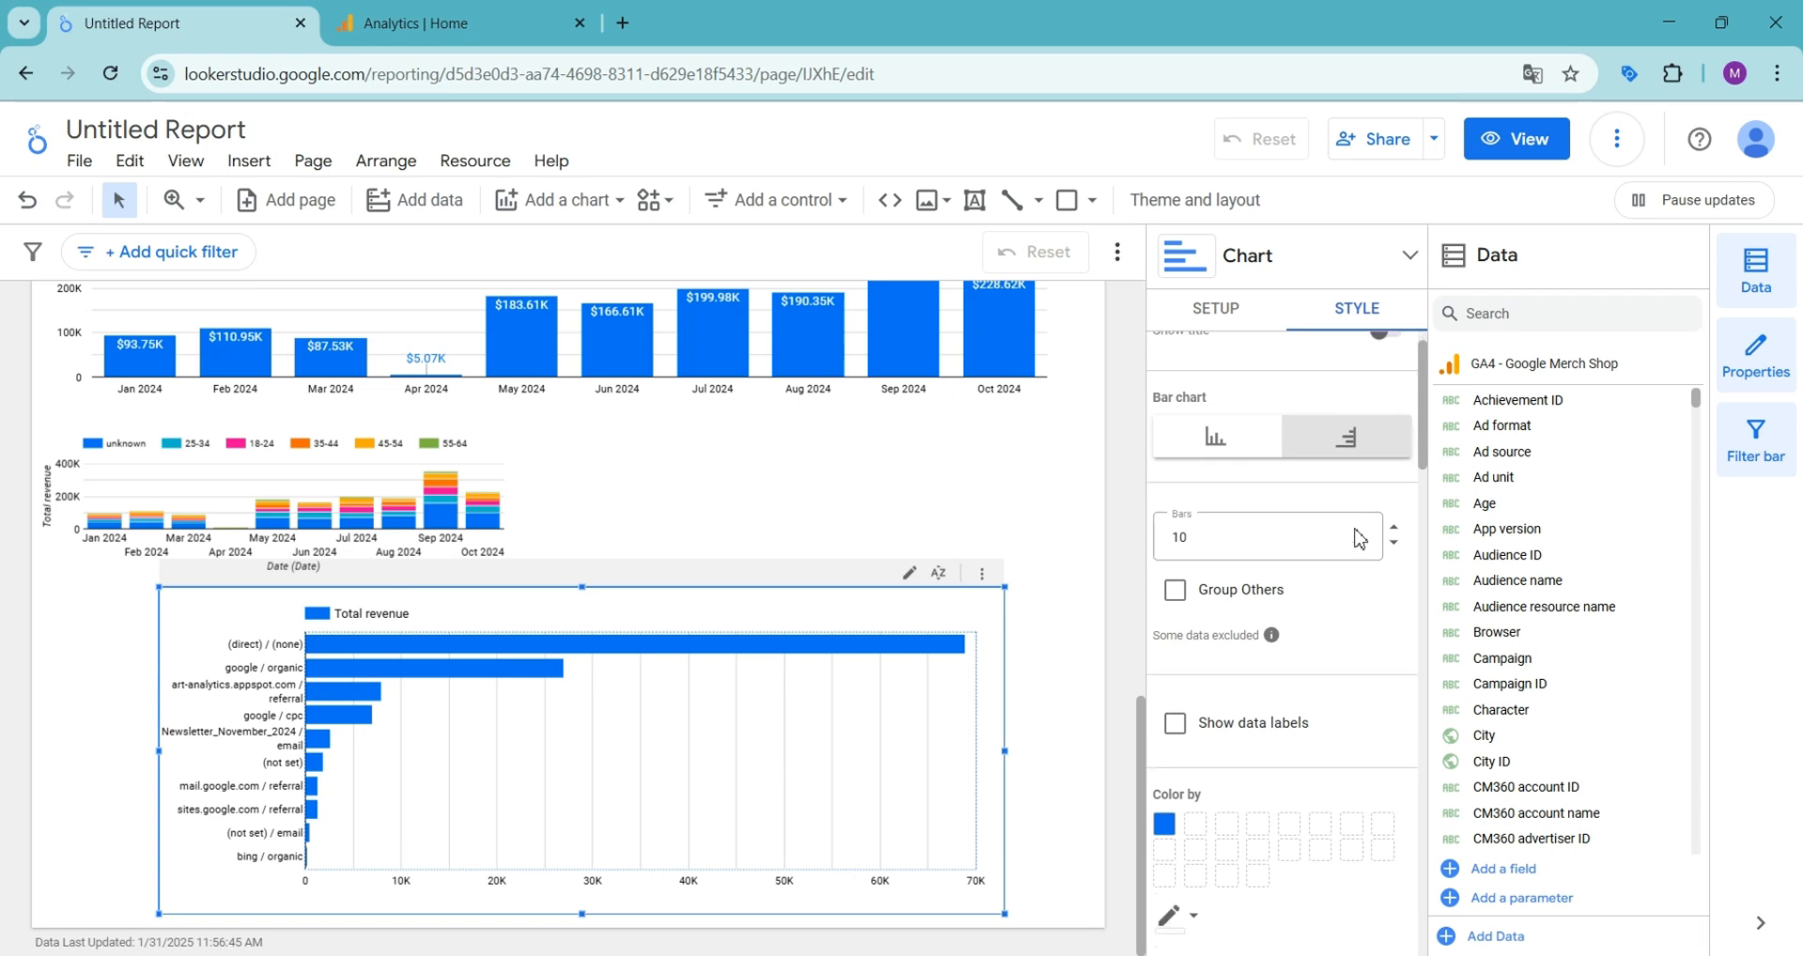
scroll(1357, 540, "down", 10)
left_click(1176, 873)
scroll(1265, 666, "up", 5)
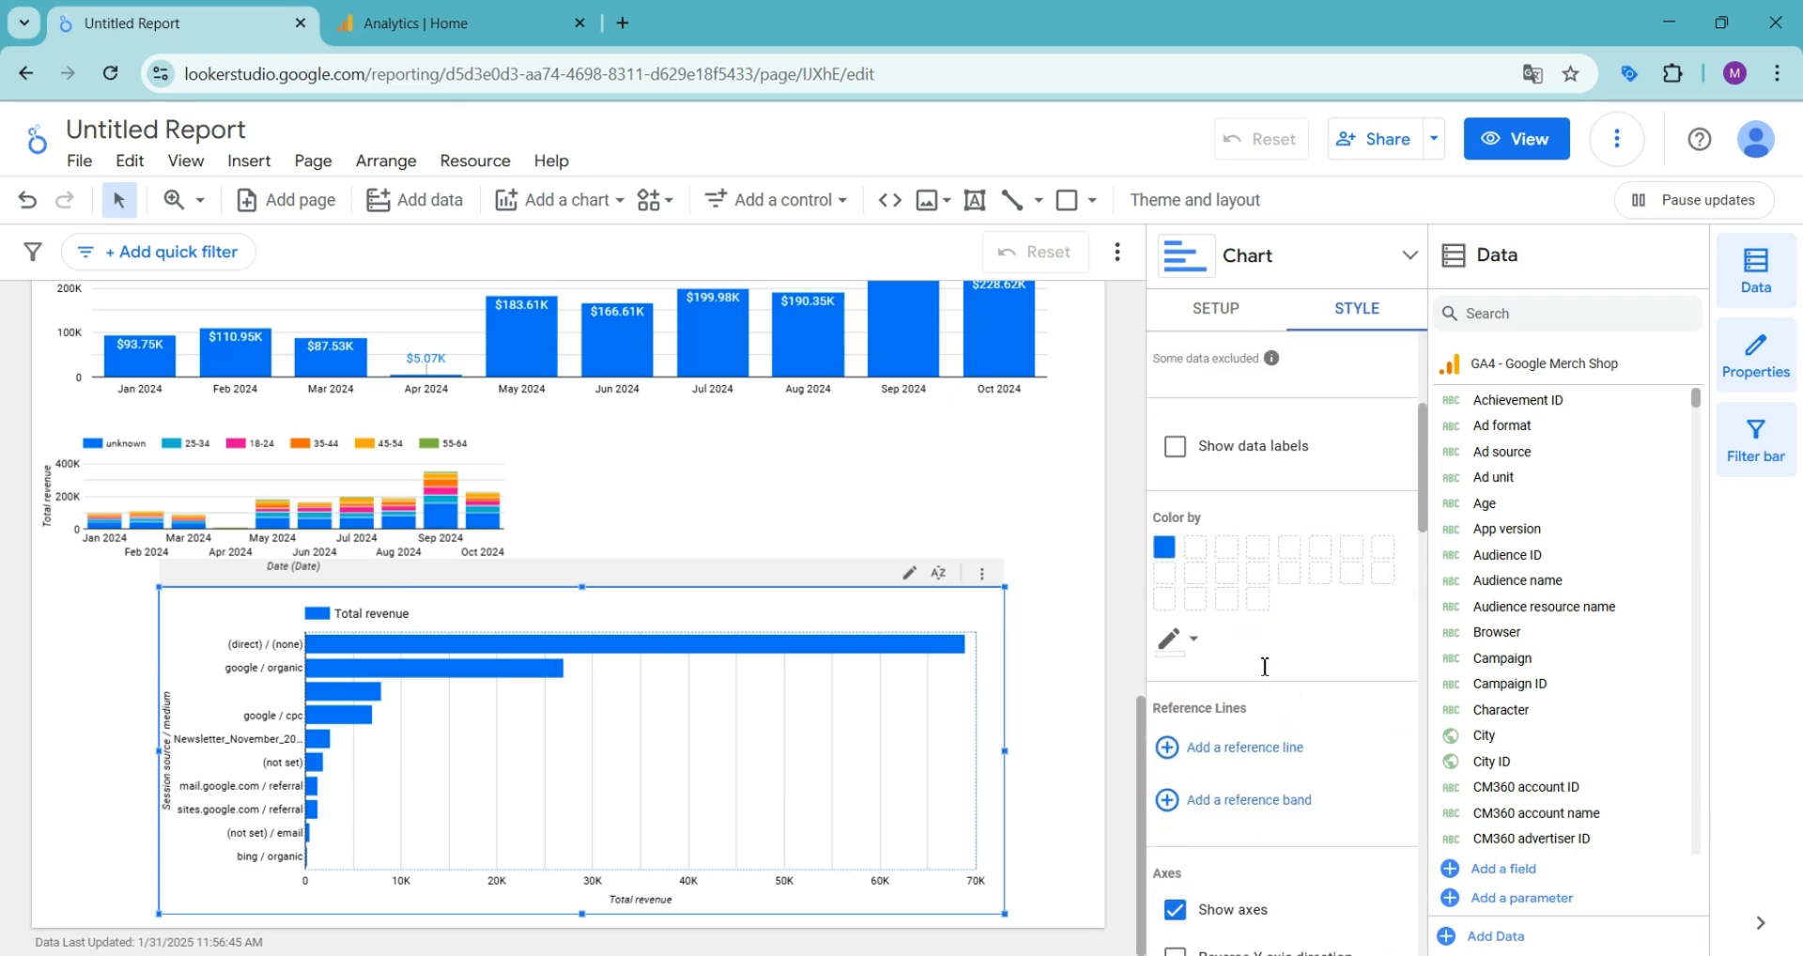
scroll(1264, 666, "up", 3)
left_click(1175, 666)
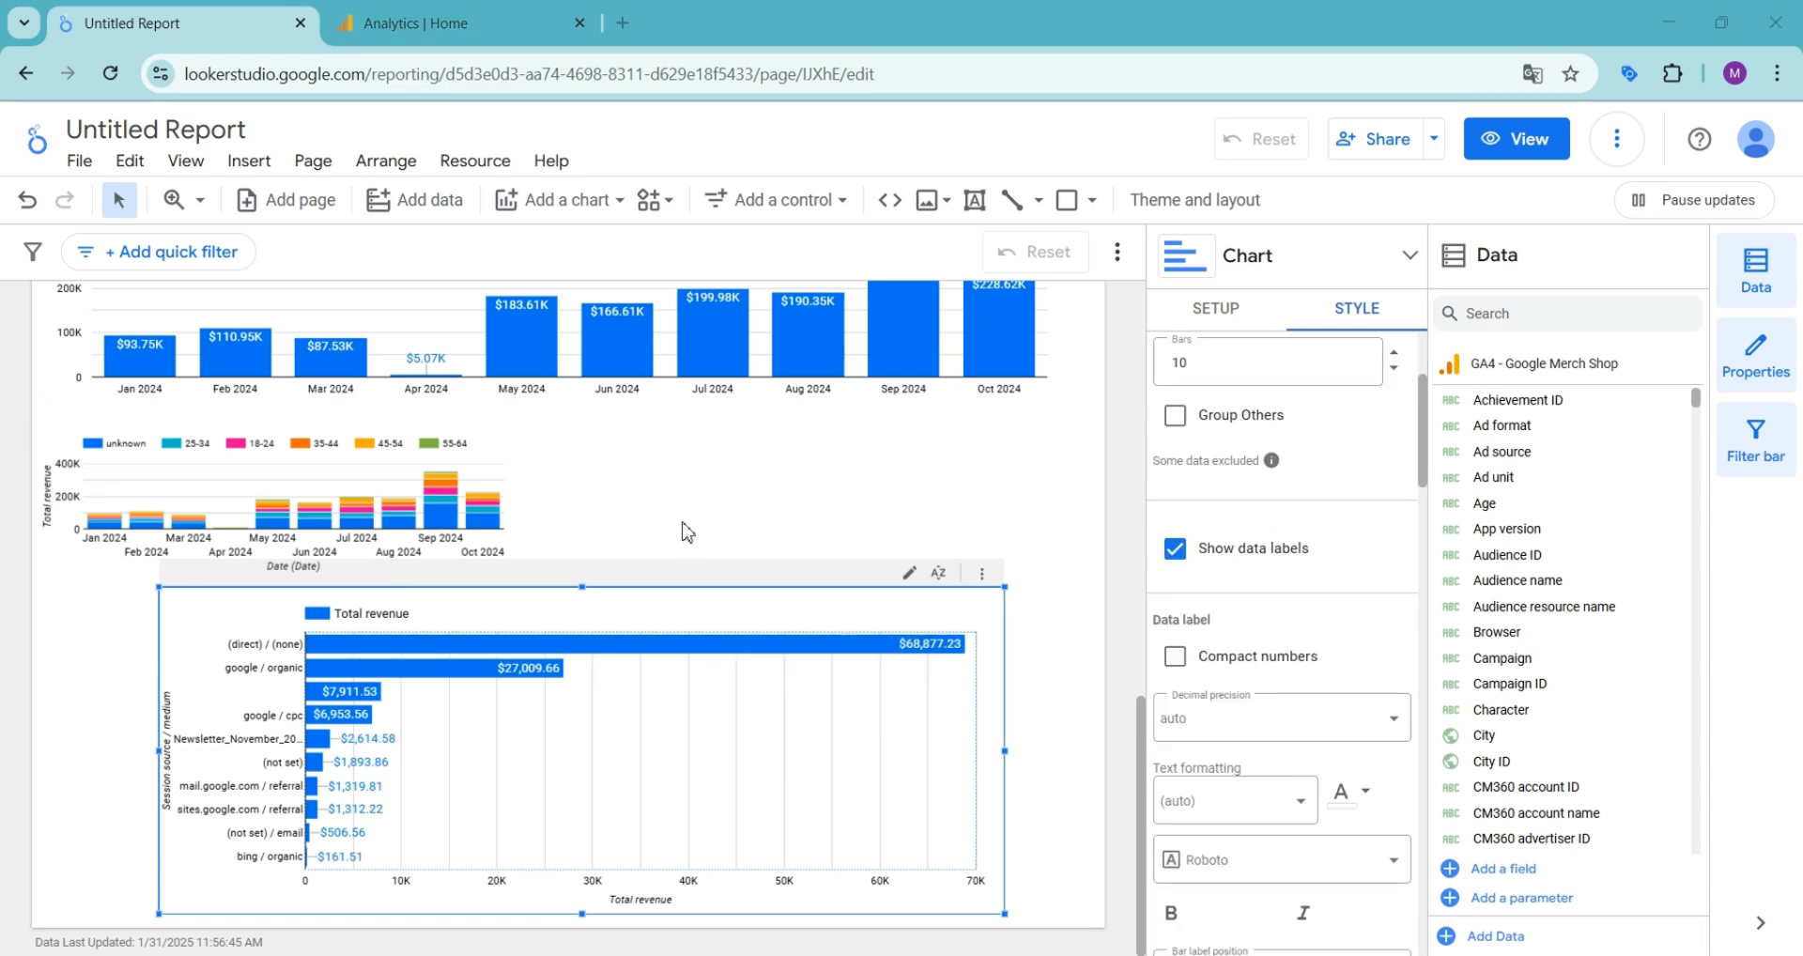
- Delete the stacked column chart between the monthly column chart and the bar chart
scroll(683, 555, "up", 1)
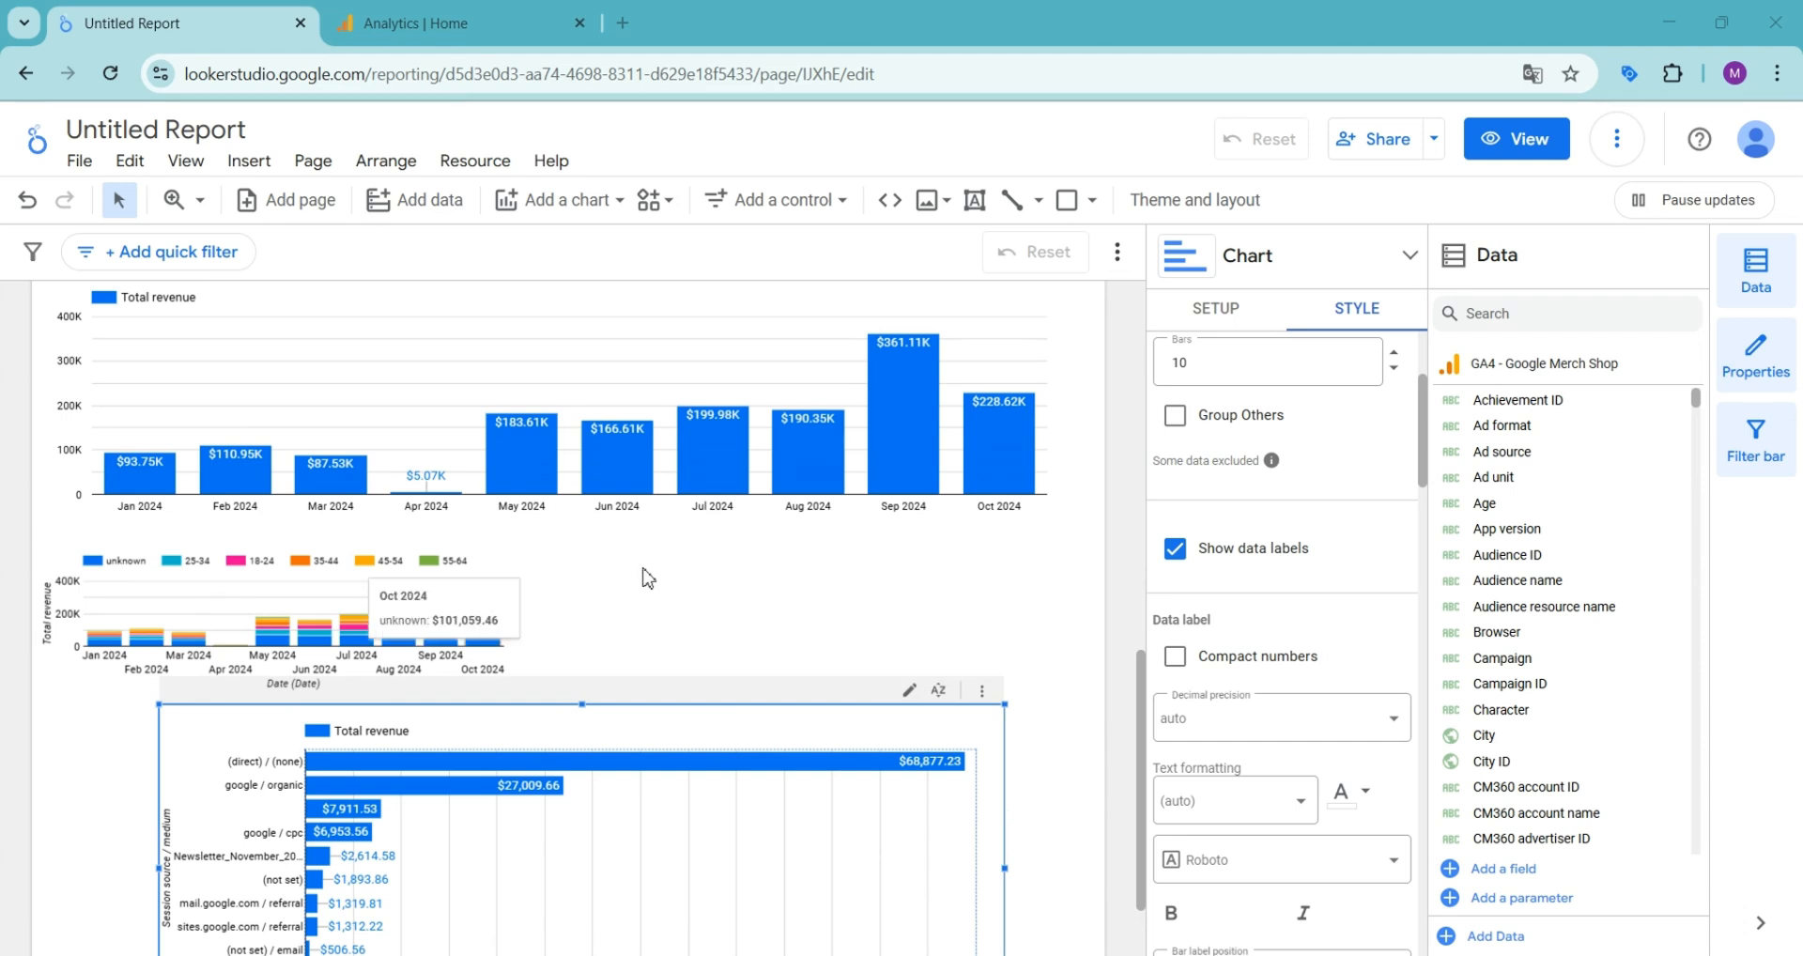
scroll(627, 564, "up", 1)
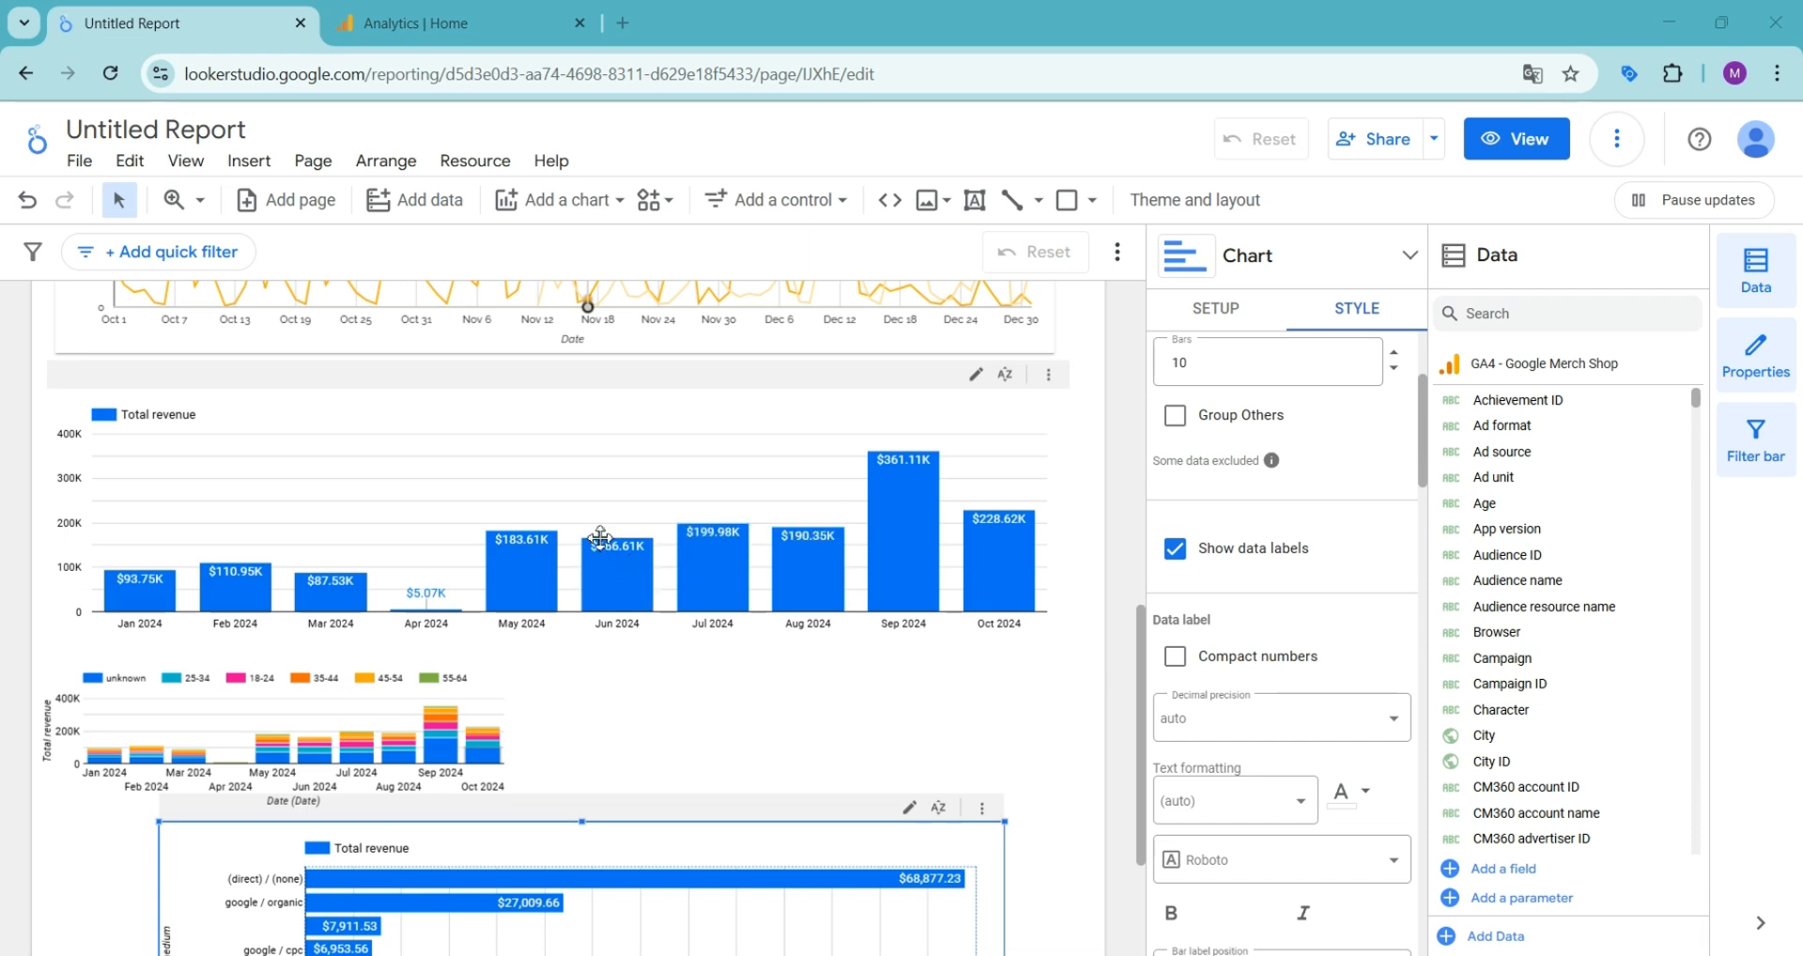
mouse_move(544, 574)
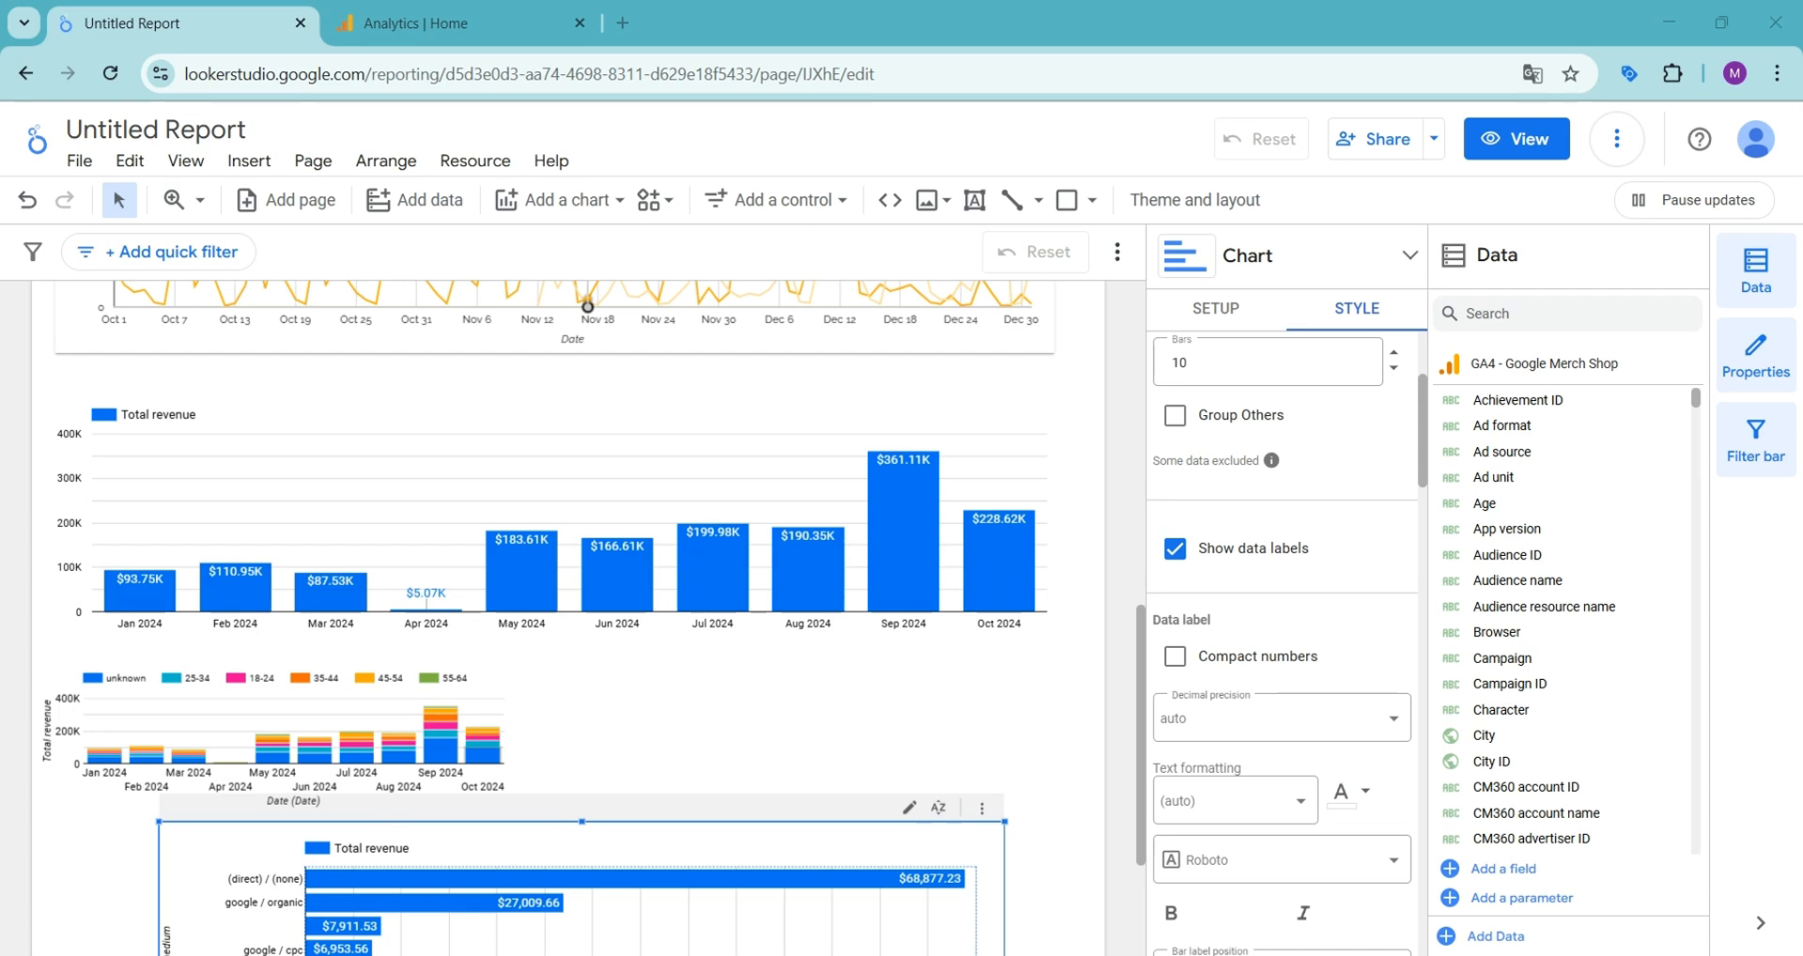
left_click(312, 718)
key("Delete")
- Narrow the monthly revenue column chart to about half the page width and make it taller
left_click(524, 526)
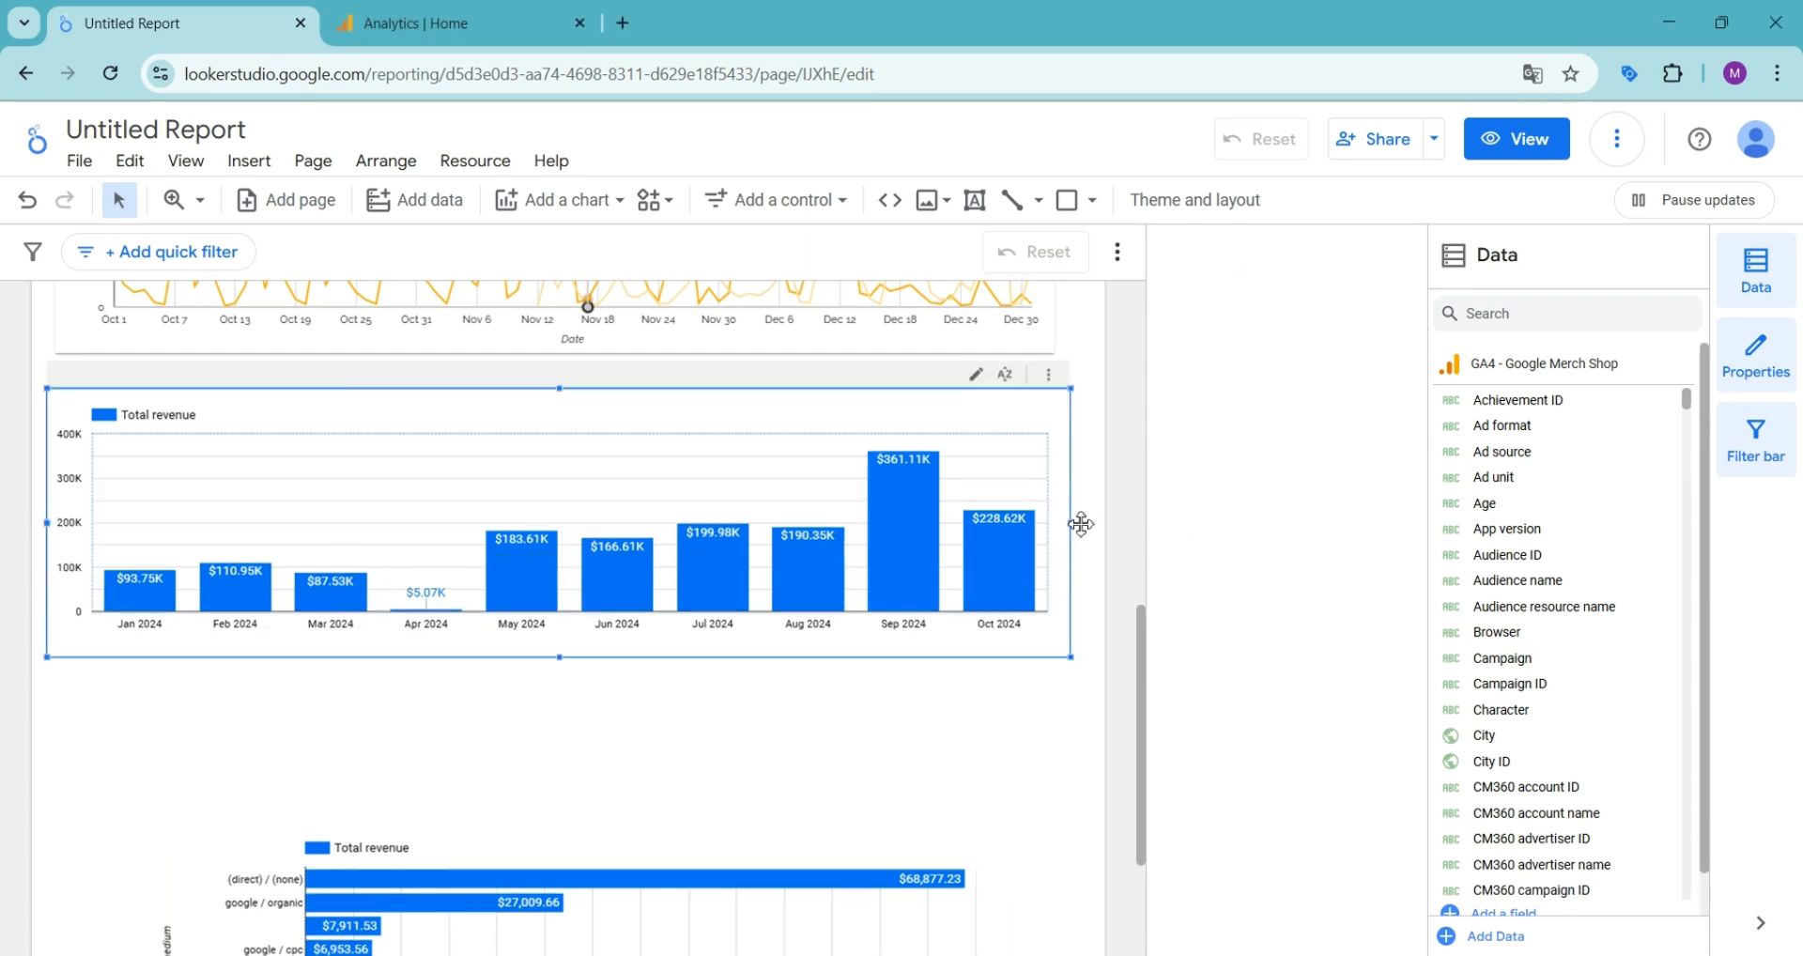
left_click_drag(1082, 520, 597, 520)
left_click_drag(321, 657, 326, 735)
- Narrow the bar chart to about half the page width and place it beside the monthly column chart
left_click_drag(451, 843, 598, 651)
left_click_drag(803, 693, 675, 659)
left_click_drag(1018, 758, 669, 759)
left_click_drag(537, 752, 950, 565)
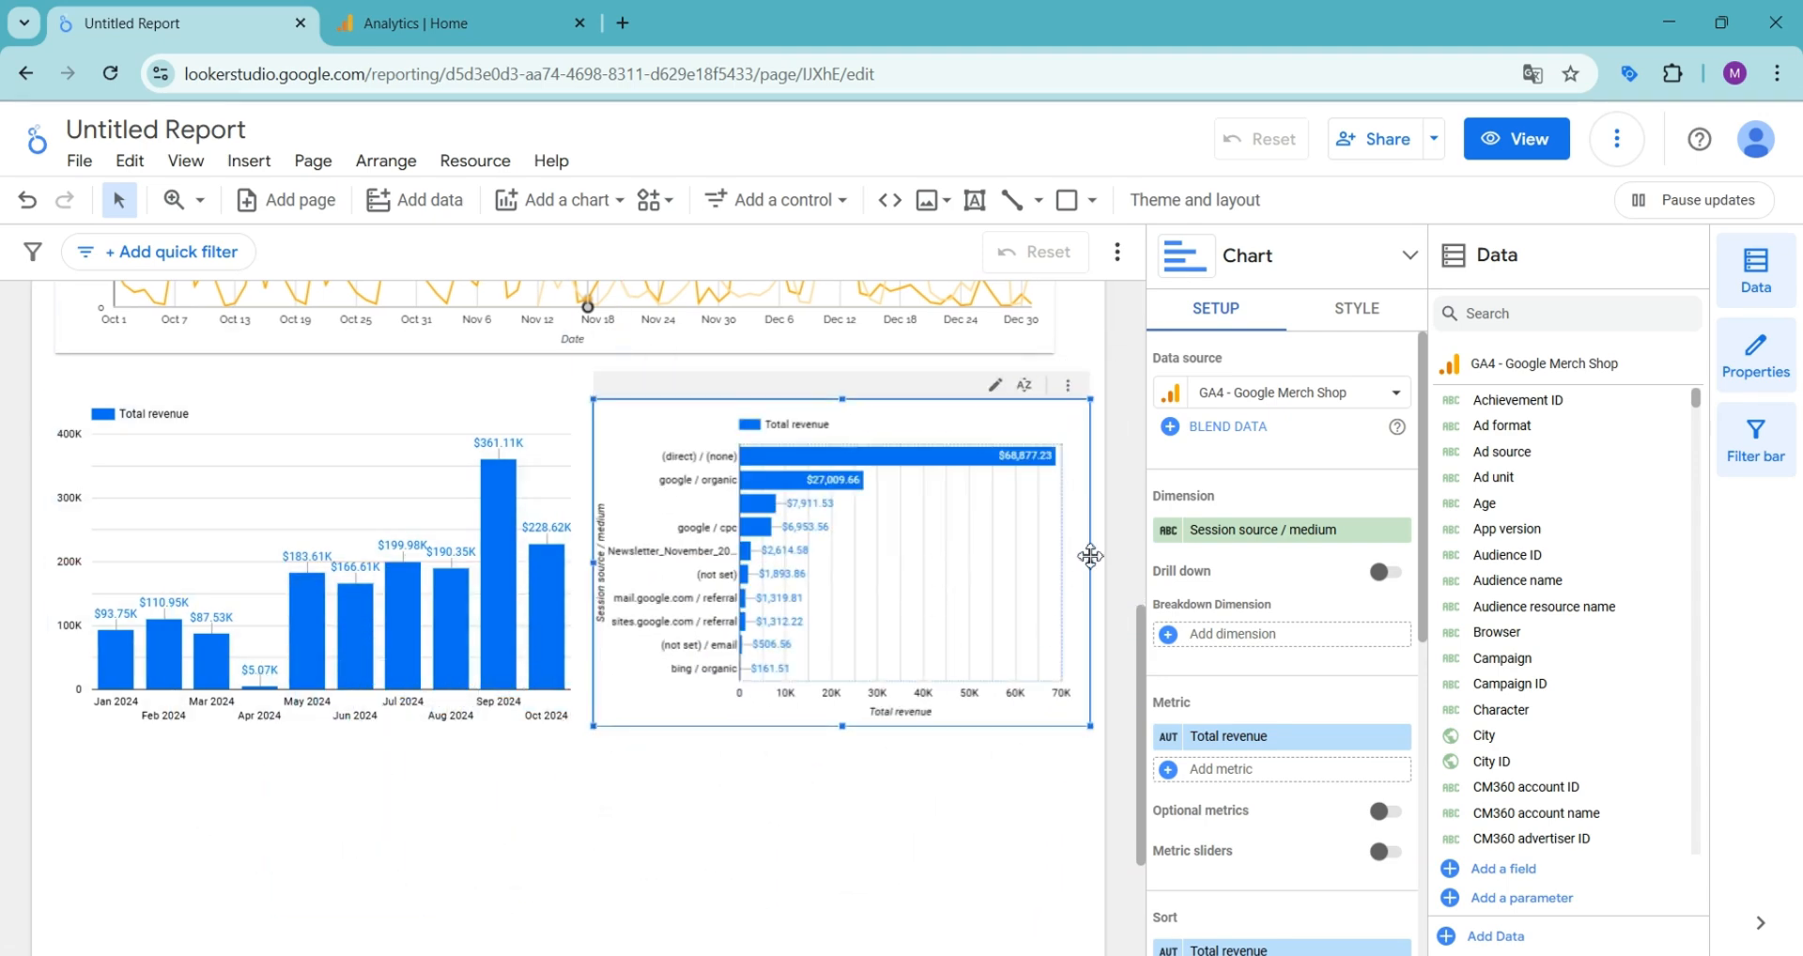
left_click_drag(1096, 562, 1108, 566)
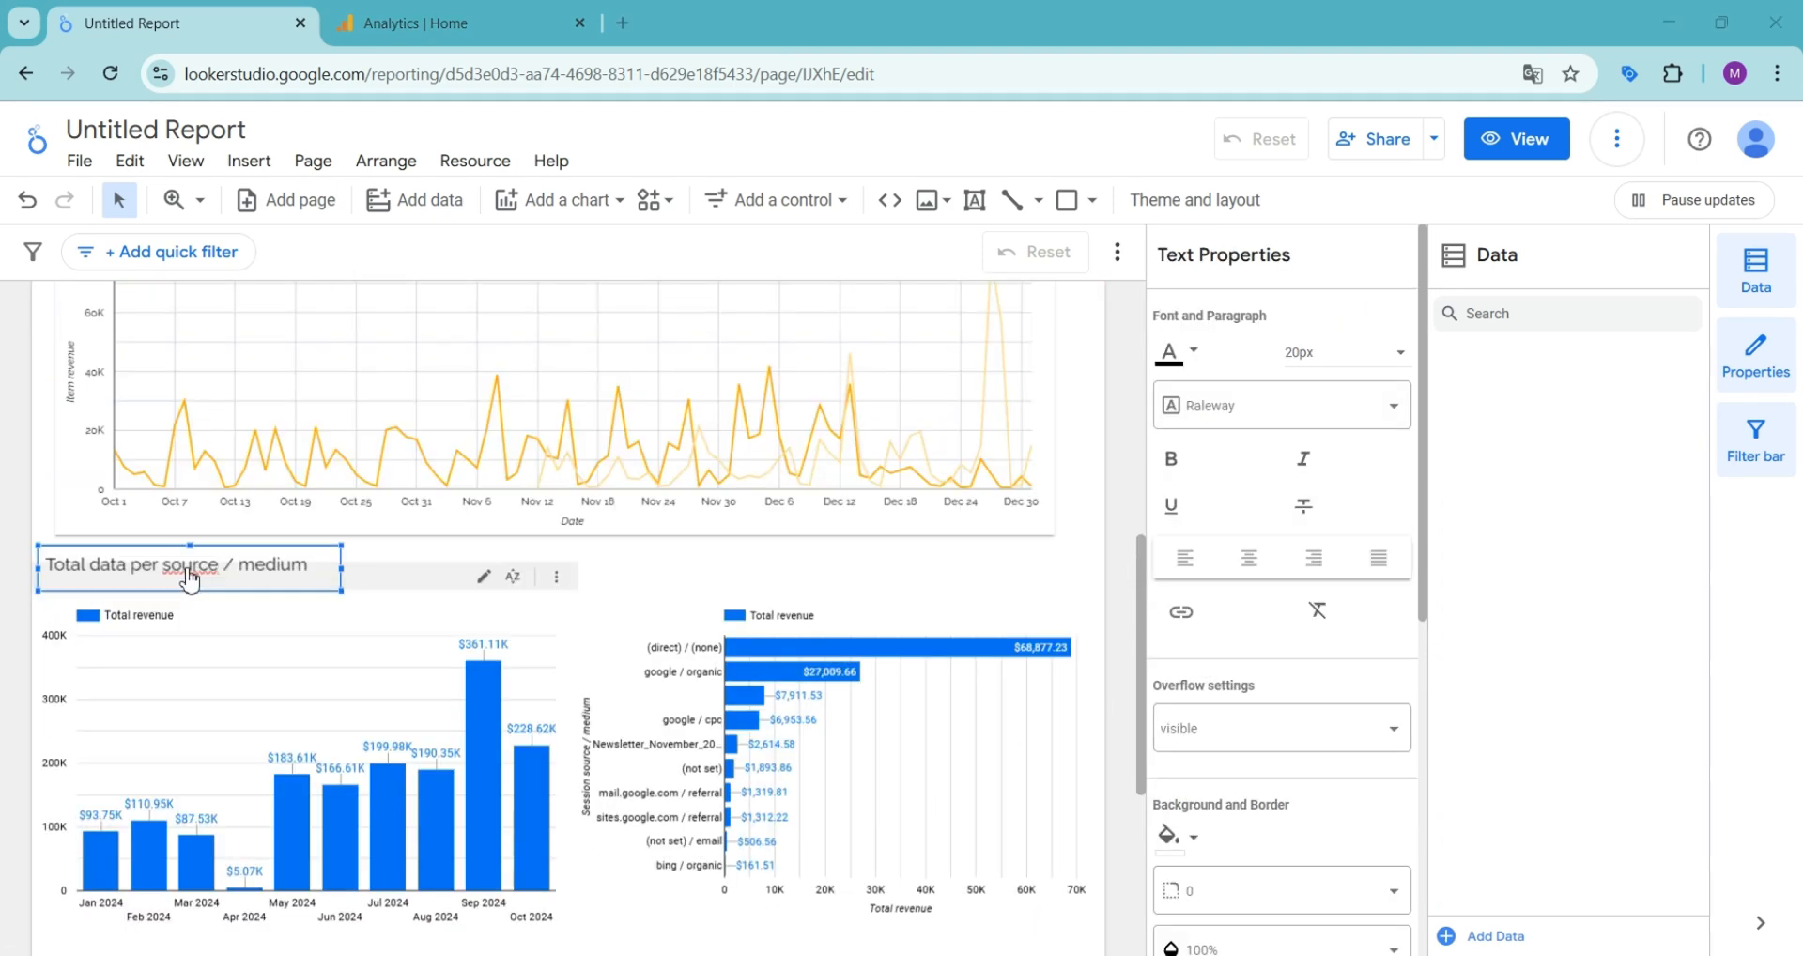
- Title the monthly column chart "Revenue over the year 2024" in a text box above it and fit the box to the text
left_click(189, 576)
double_click(155, 550)
type("Revenue over the year")
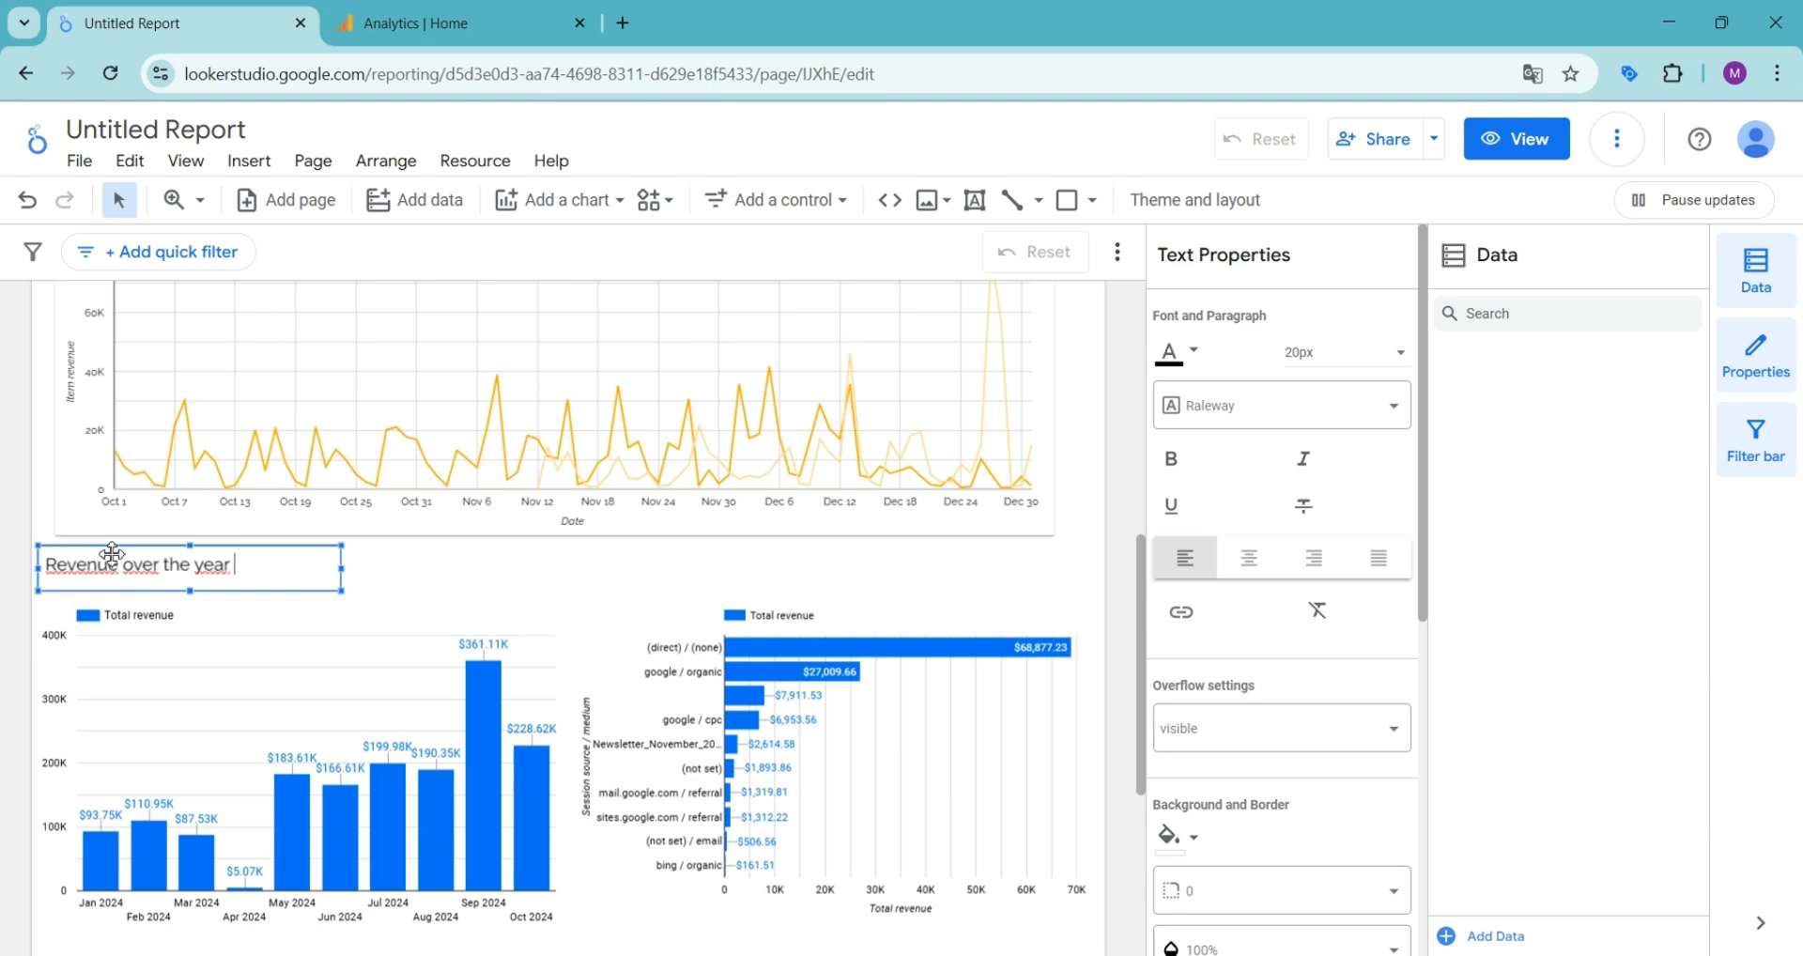
left_click_drag(342, 569, 831, 496)
- Duplicate the column chart's title text box and place the copy above the bar chart
right_click(269, 554)
left_click(323, 234)
key("ctrl+v")
scroll(403, 571, "down", 3)
scroll(376, 544, "up", 3)
- Change the copied title to "Revenue per source / medium" and widen its text box to fit
left_click(740, 511)
left_click_drag(675, 516, 824, 503)
key("BackSpace")
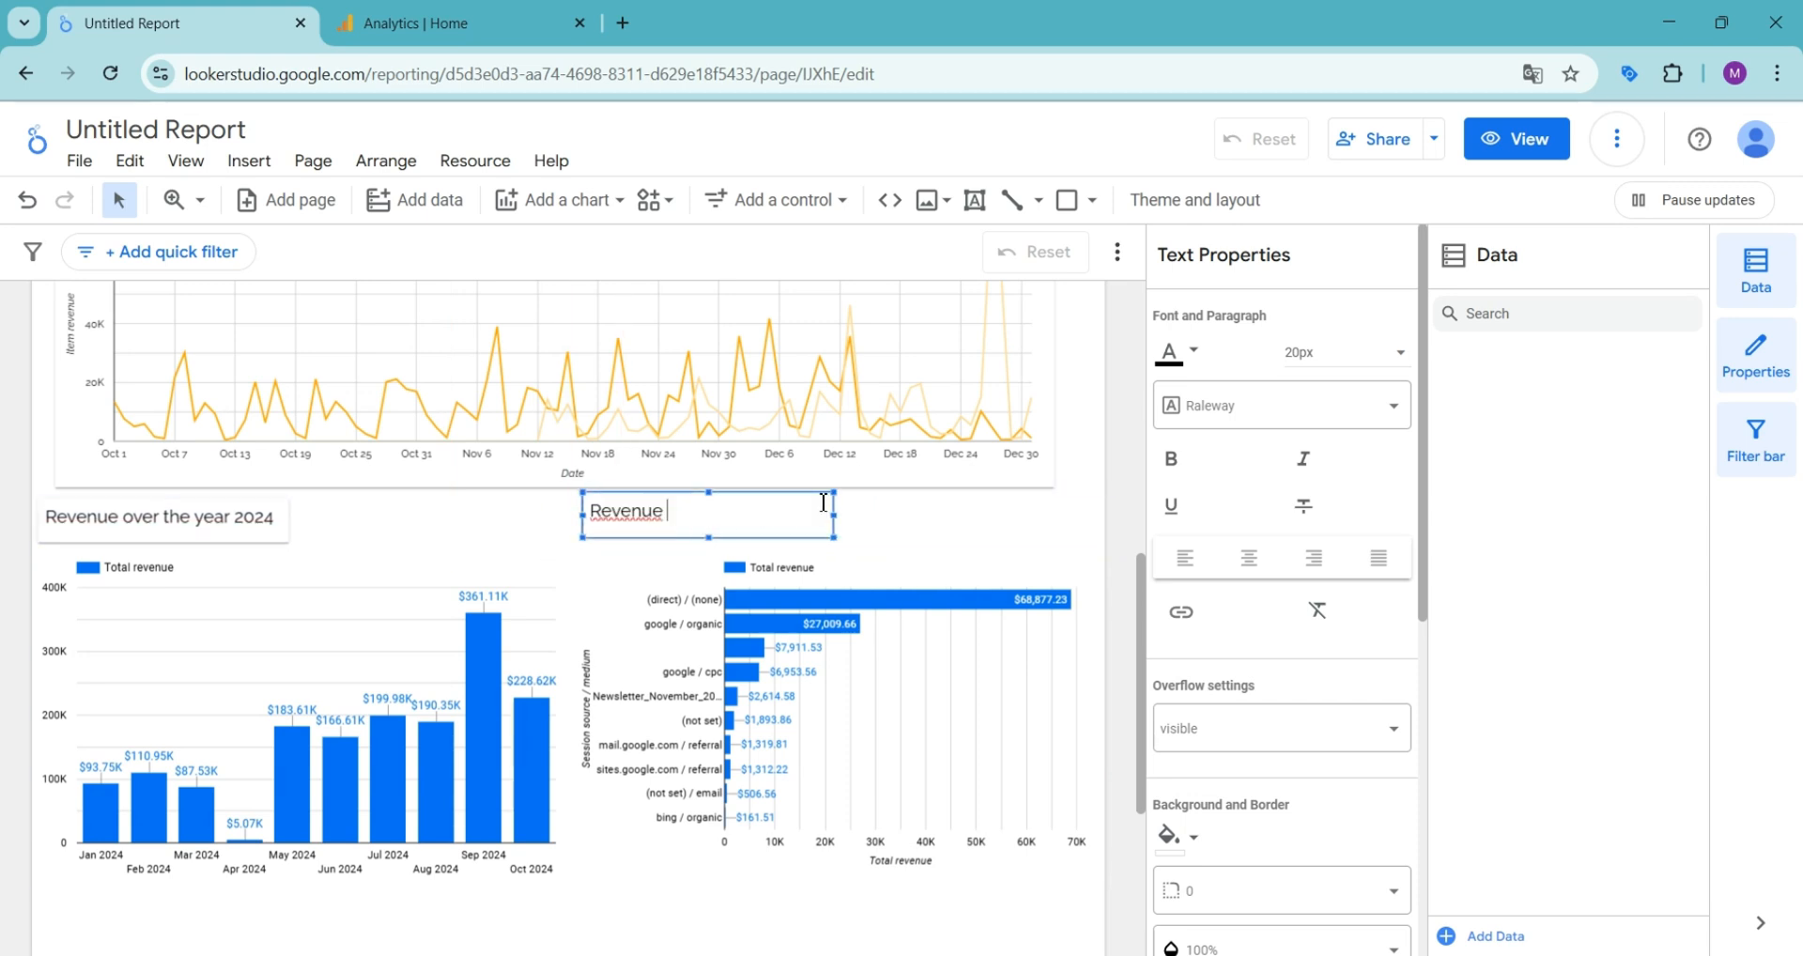
type("per source / medium")
left_click_drag(834, 514, 893, 514)
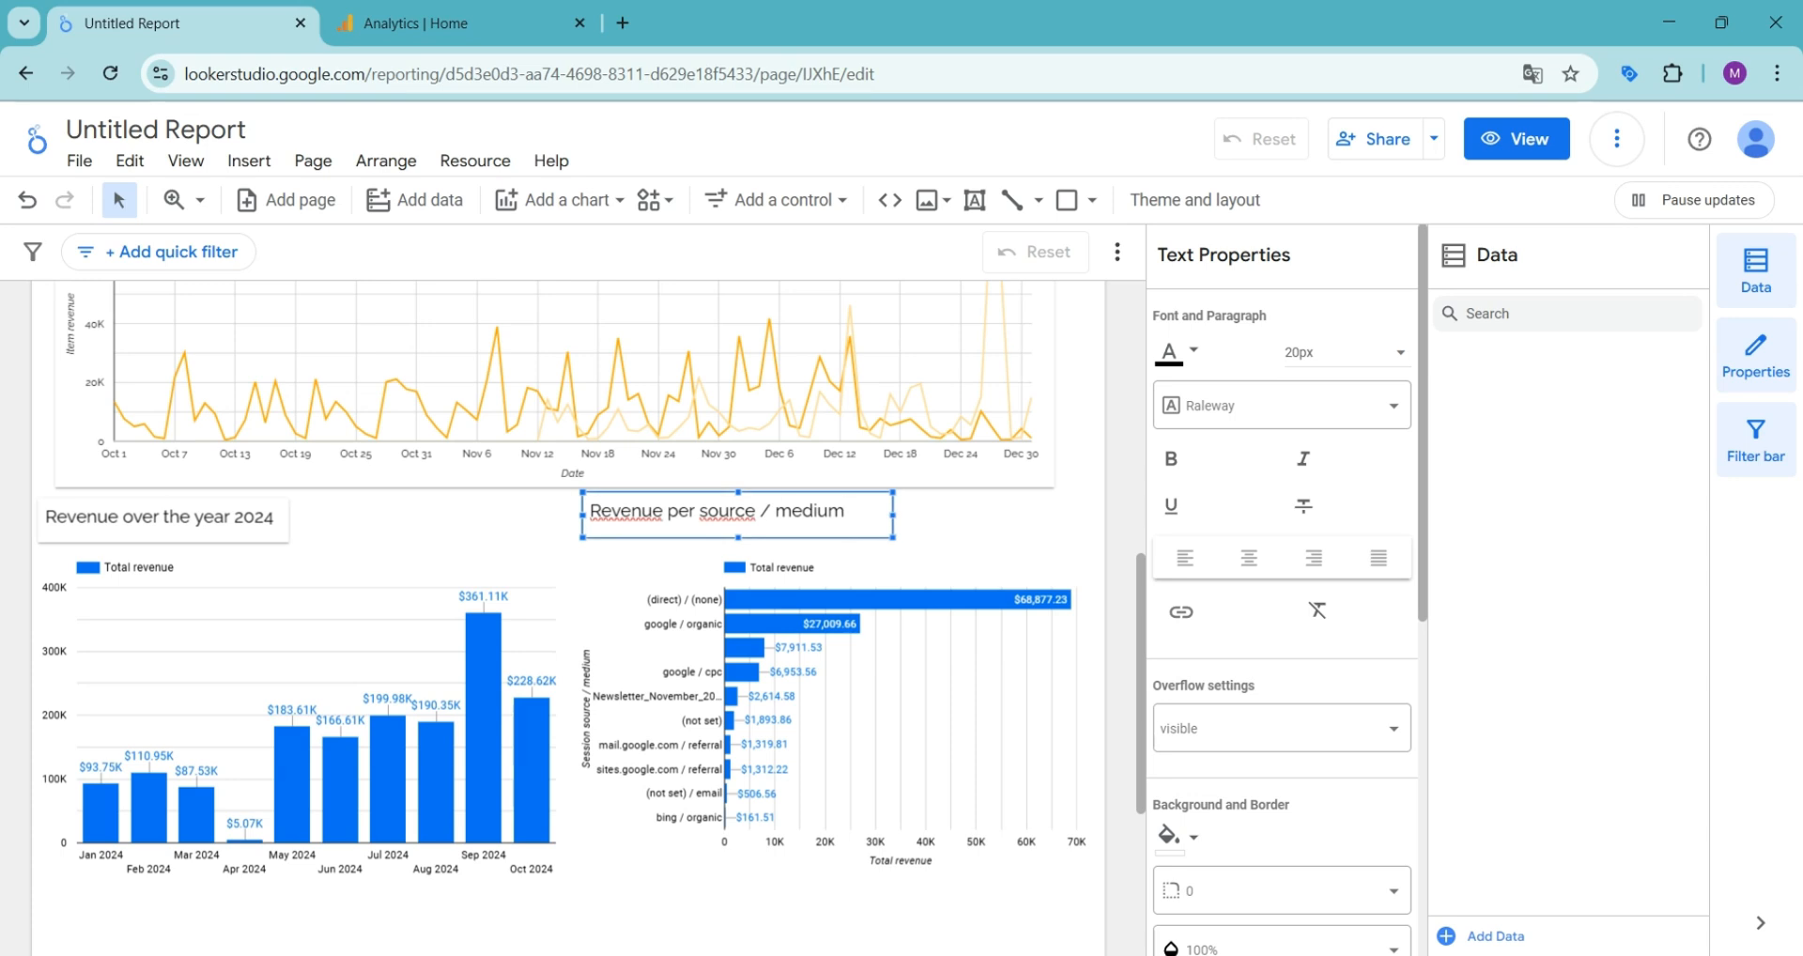